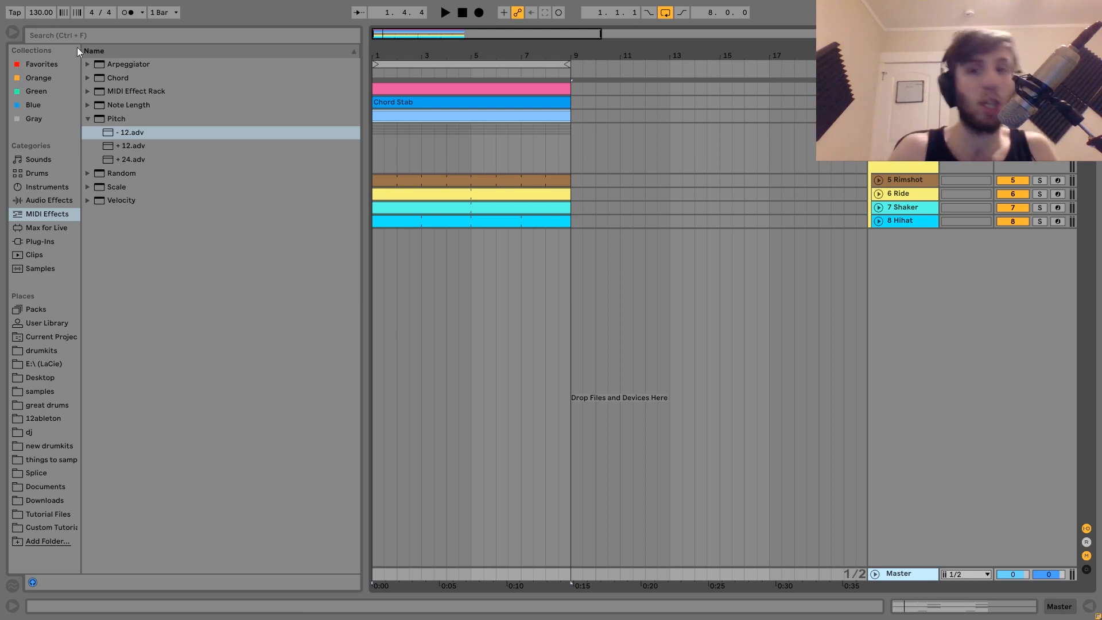
Select the Kick track, start playback, and open the detail view showing its device chain
{"action": "left_click", "coordinate": [905, 89]}
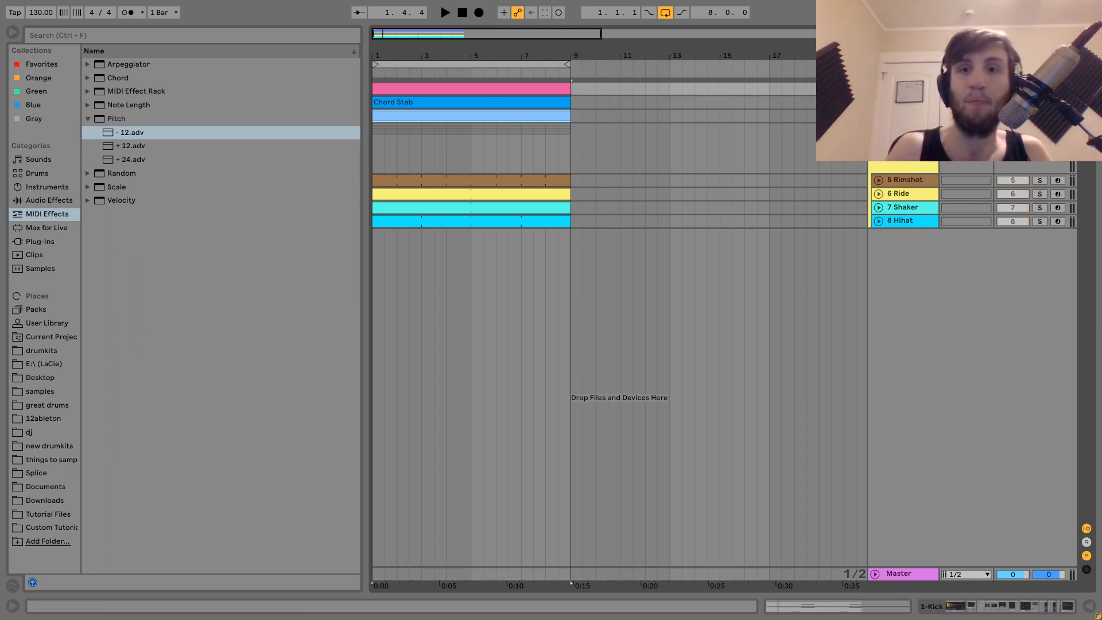
{"action": "key", "text": "space"}
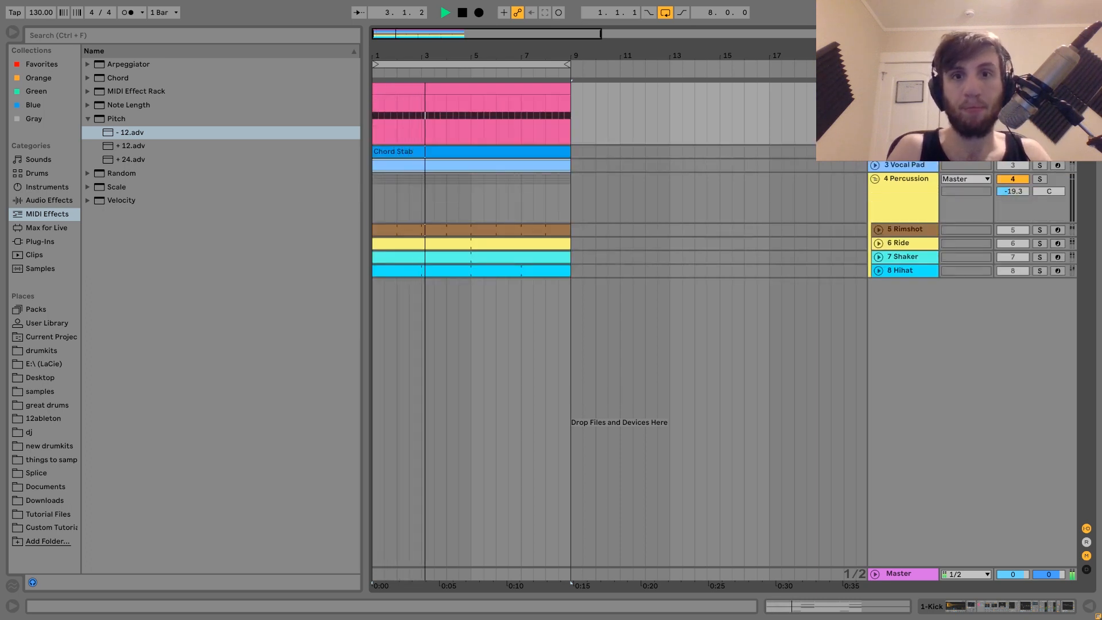
{"action": "key", "text": "ctrl+alt+l"}
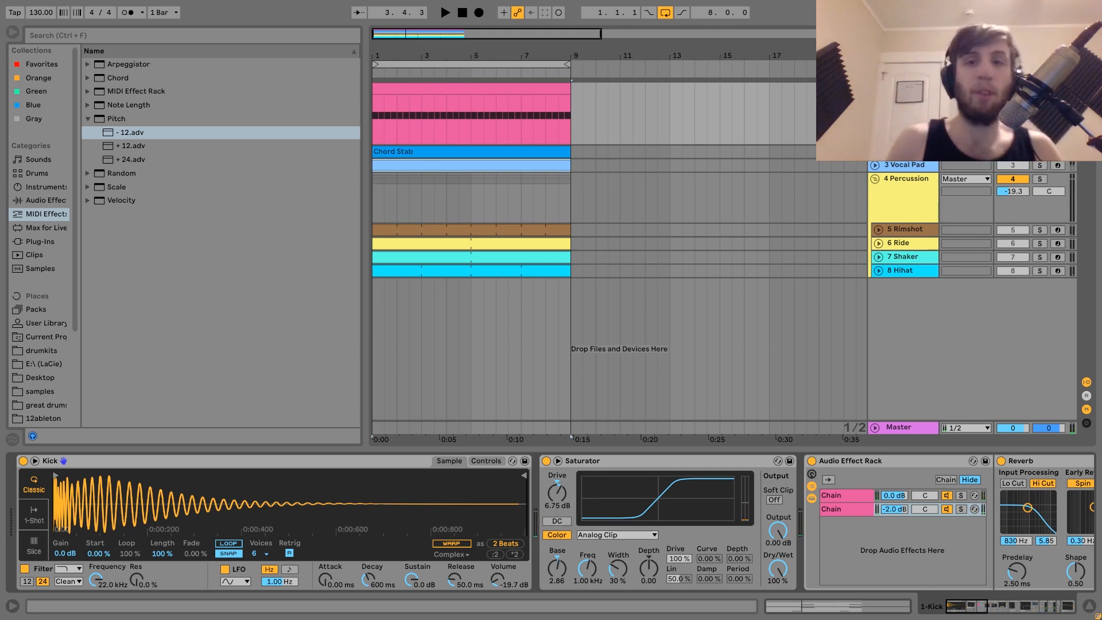
Start and stop playback several times to listen to the kick with its effects
{"action": "key", "text": "space"}
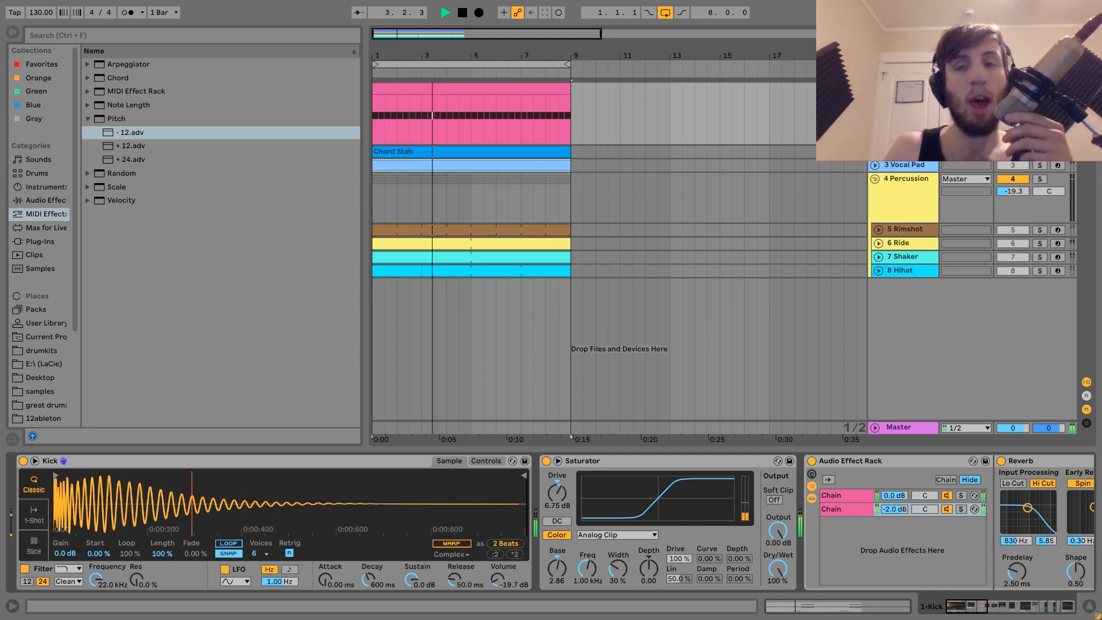
{"action": "key", "text": "space"}
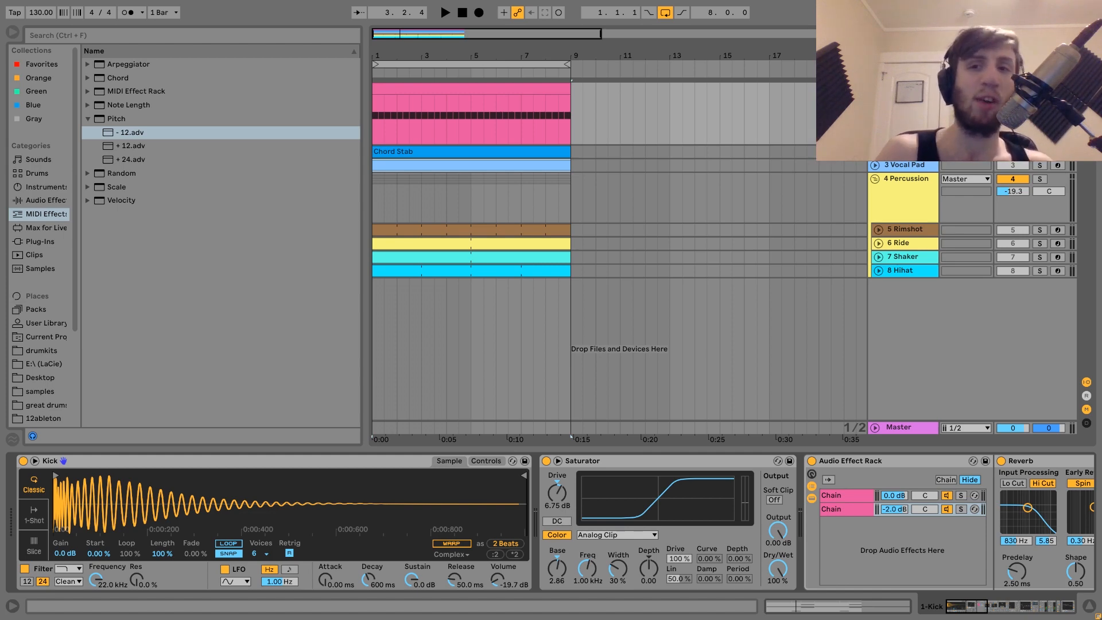
{"action": "key", "text": "space"}
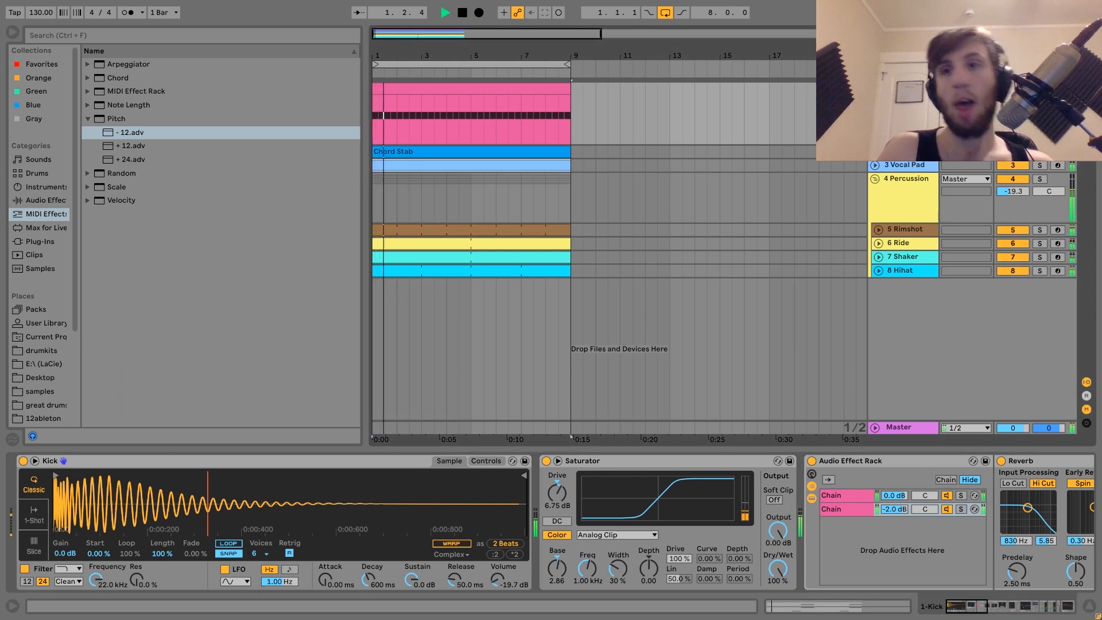
{"action": "key", "text": "space"}
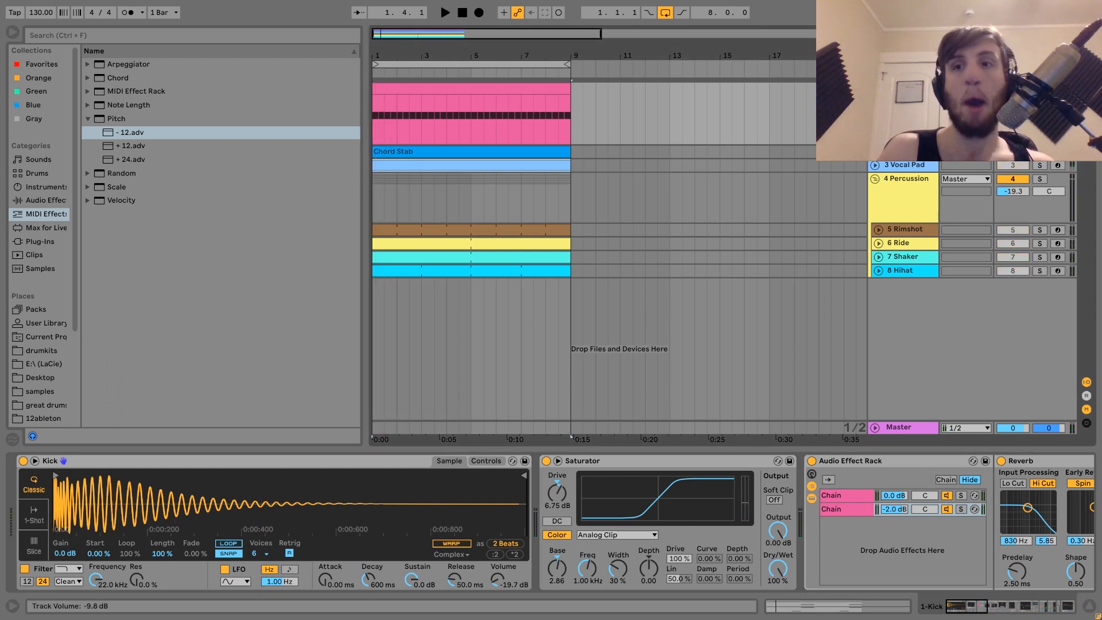
{"action": "key", "text": "space"}
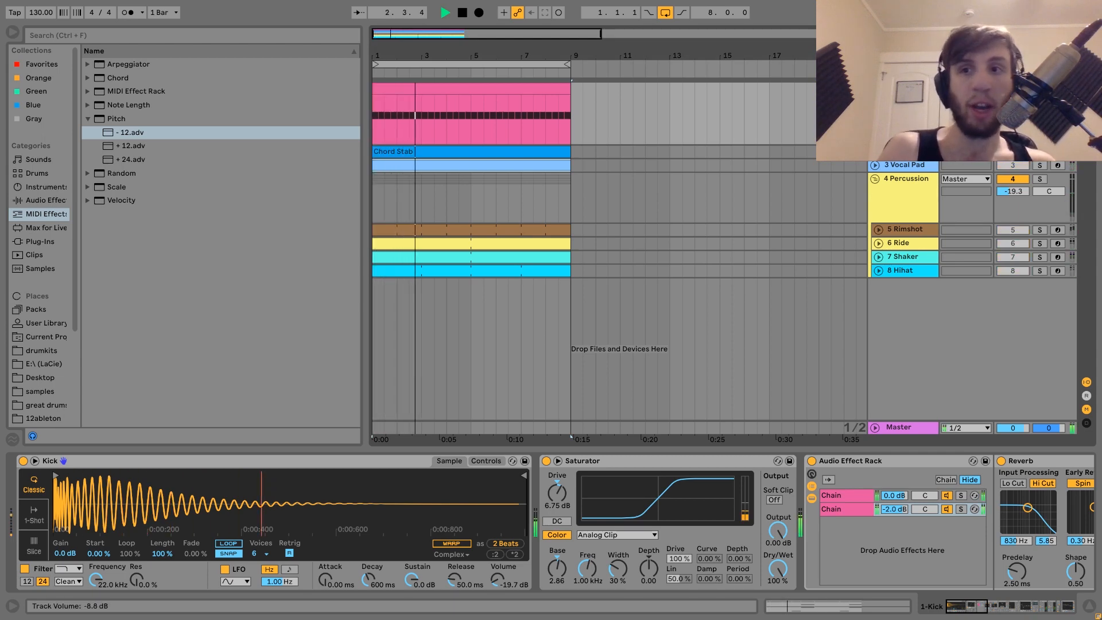
{"action": "key", "text": "space"}
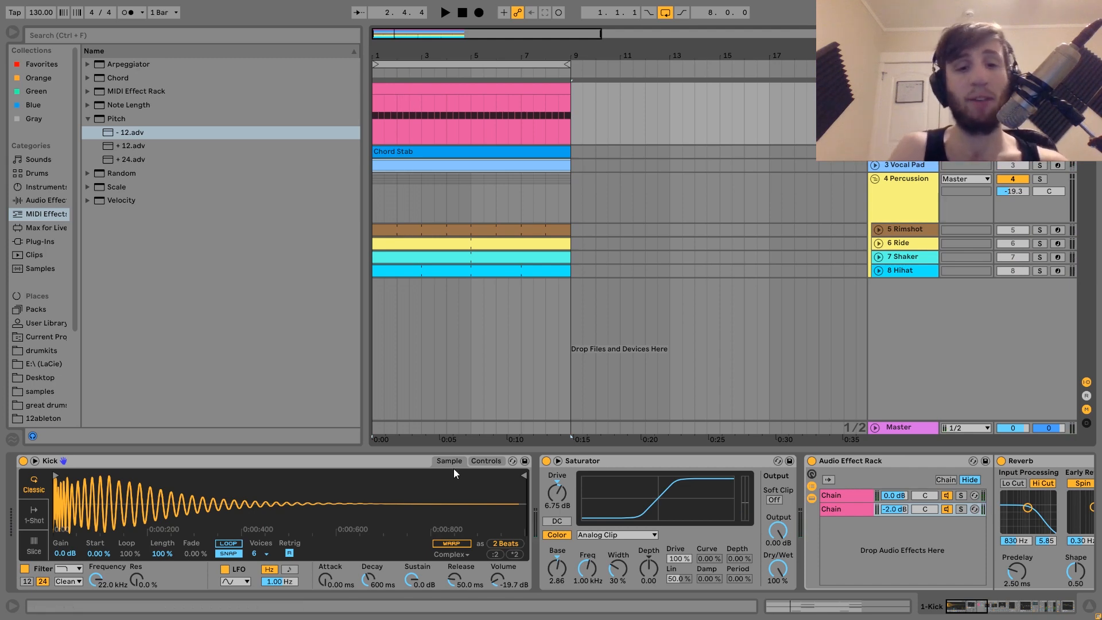
Browse along the kick's device chain and hide the Audio Effect Rack's chain devices
{"action": "scroll", "coordinate": [557, 465], "scroll_direction": "down", "scroll_amount": 10}
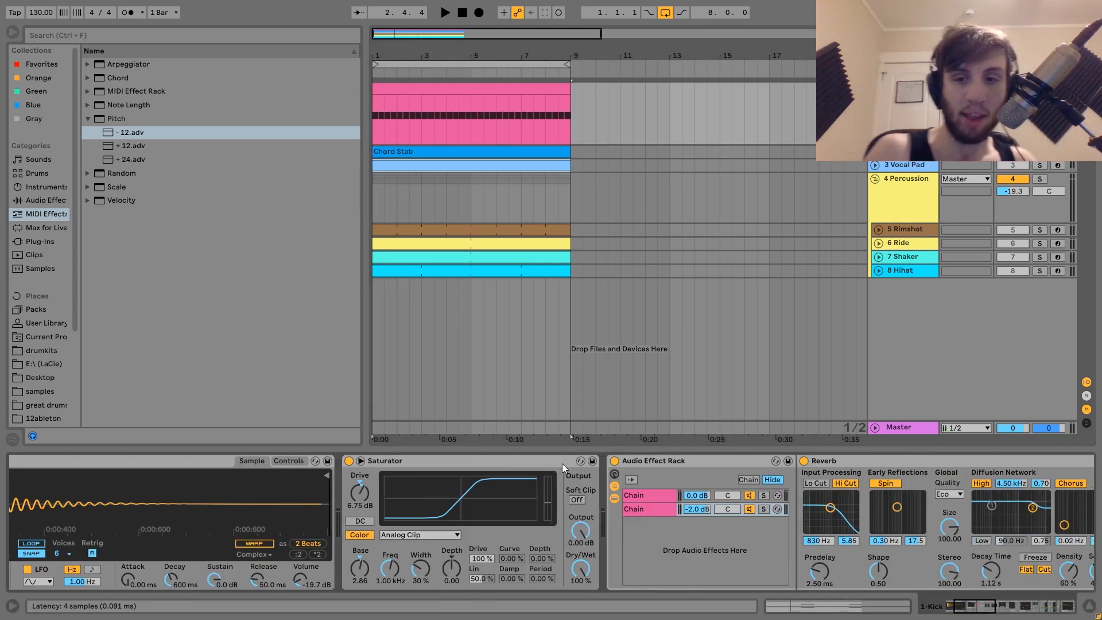
{"action": "scroll", "coordinate": [563, 463], "scroll_direction": "down", "scroll_amount": 5}
{"action": "scroll", "coordinate": [563, 464], "scroll_direction": "up", "scroll_amount": 15}
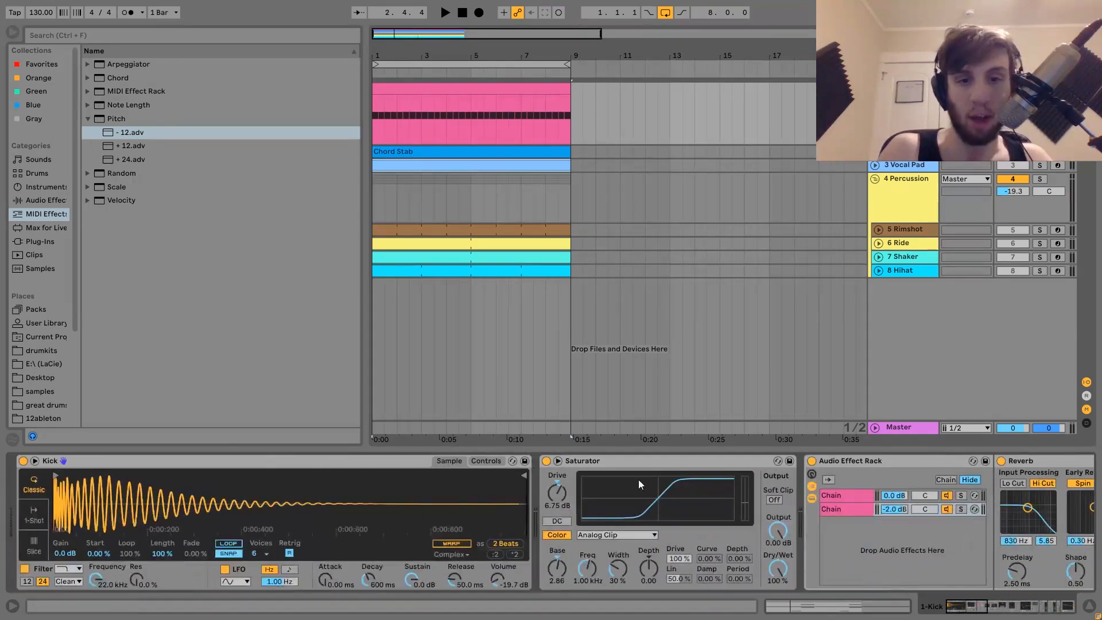
{"action": "left_click", "coordinate": [811, 498]}
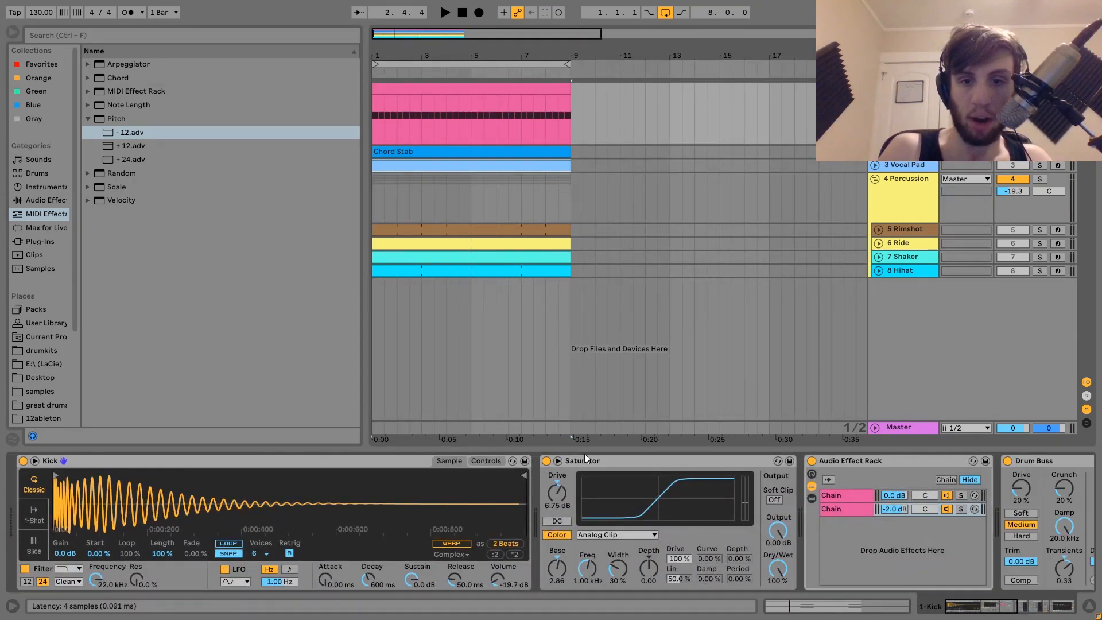
Bypass the kick's Saturator, Audio Effect Rack, Drum Buss, EQ Eight and Limiter devices
{"action": "left_click", "coordinate": [547, 461]}
{"action": "left_click", "coordinate": [811, 461]}
{"action": "scroll", "coordinate": [821, 463], "scroll_direction": "down", "scroll_amount": 5}
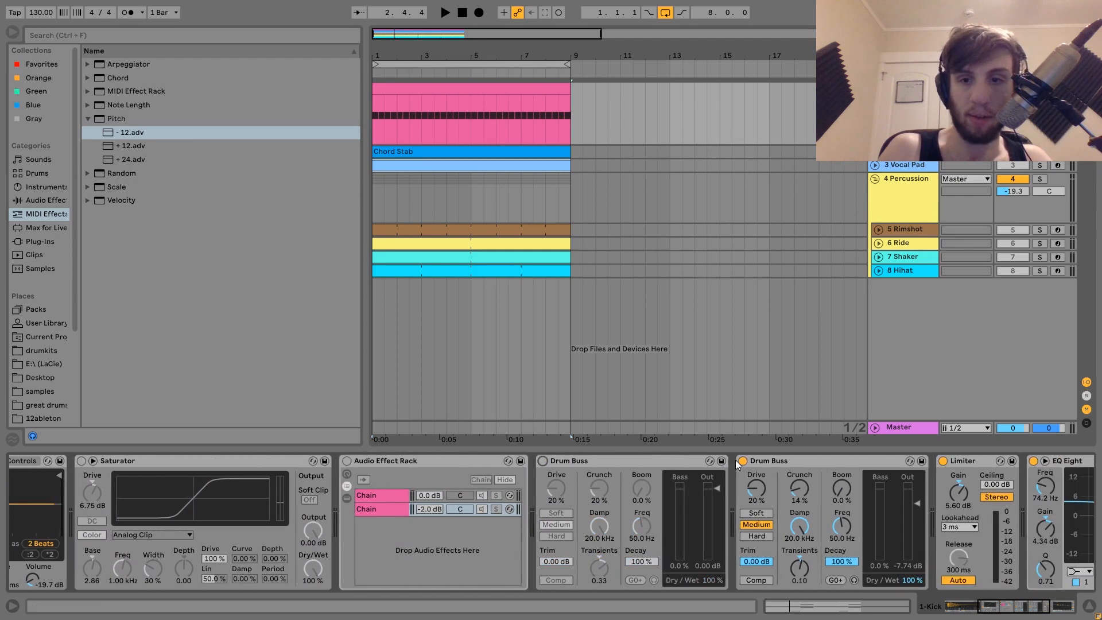
{"action": "left_click", "coordinate": [743, 461]}
{"action": "left_click", "coordinate": [1034, 460]}
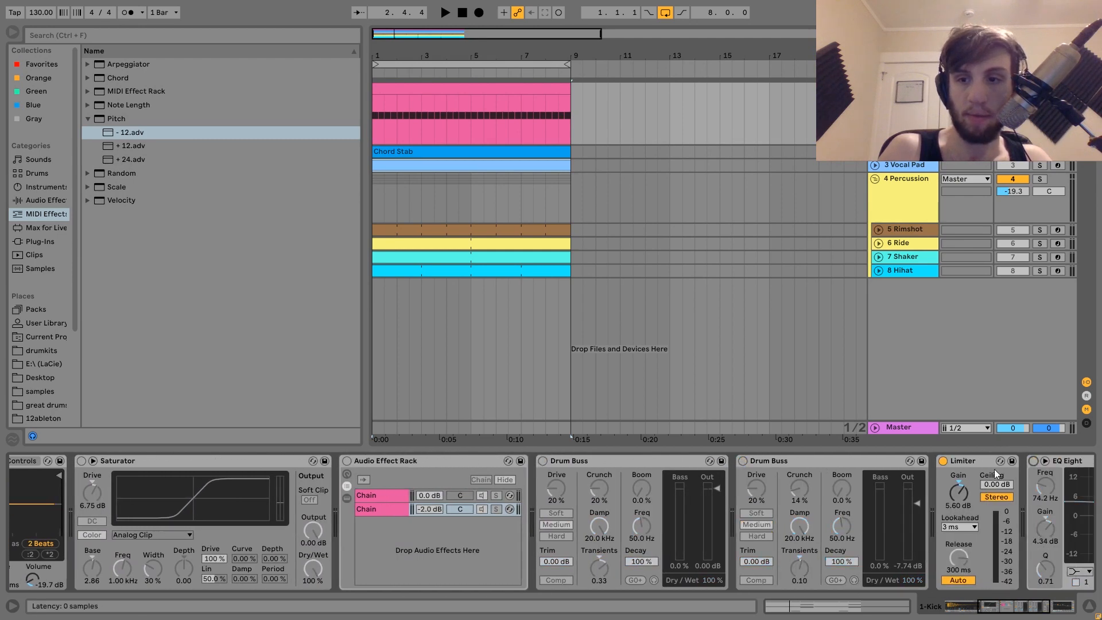
{"action": "left_click", "coordinate": [944, 462]}
Play the arrangement to hear the dry kick without its effects, then stop
{"action": "key", "text": "space"}
{"action": "scroll", "coordinate": [948, 463], "scroll_direction": "up", "scroll_amount": 5}
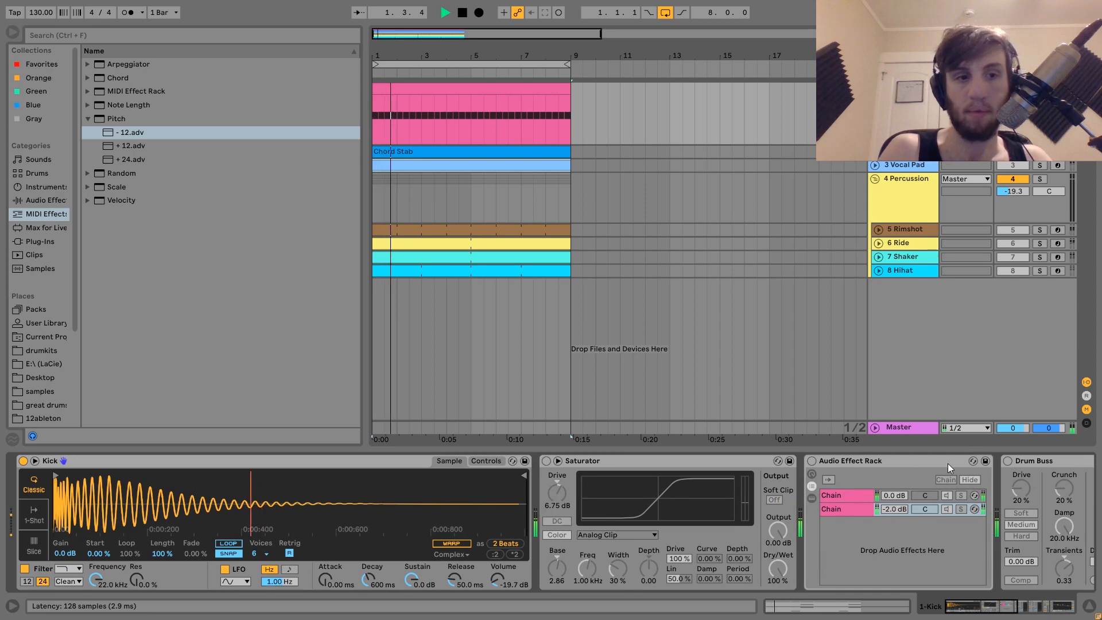
{"action": "key", "text": "space"}
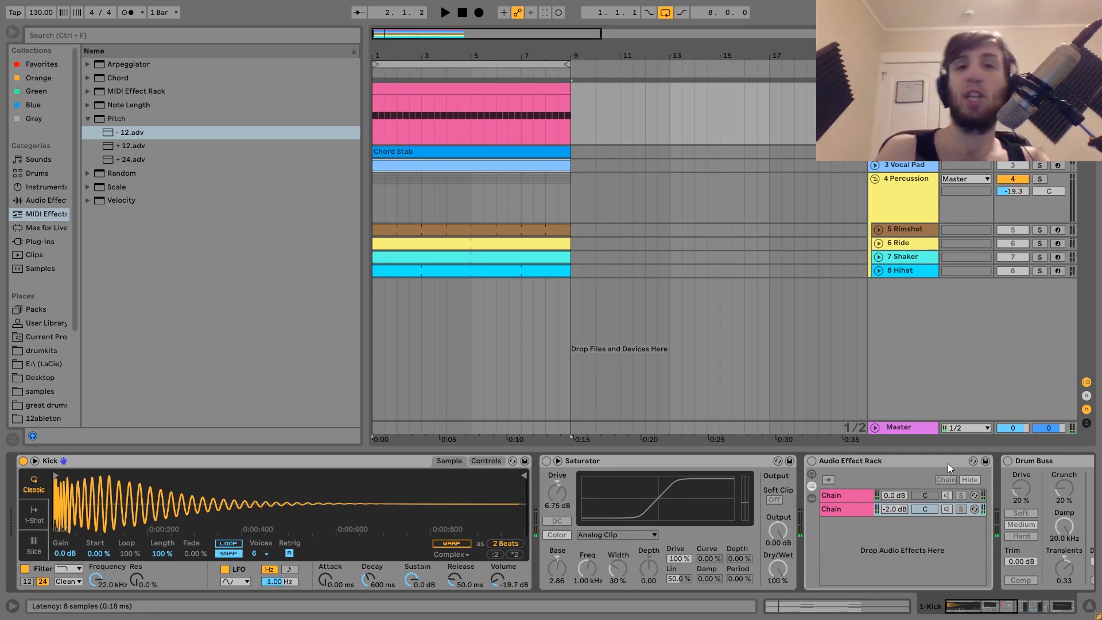
{"action": "key", "text": "space"}
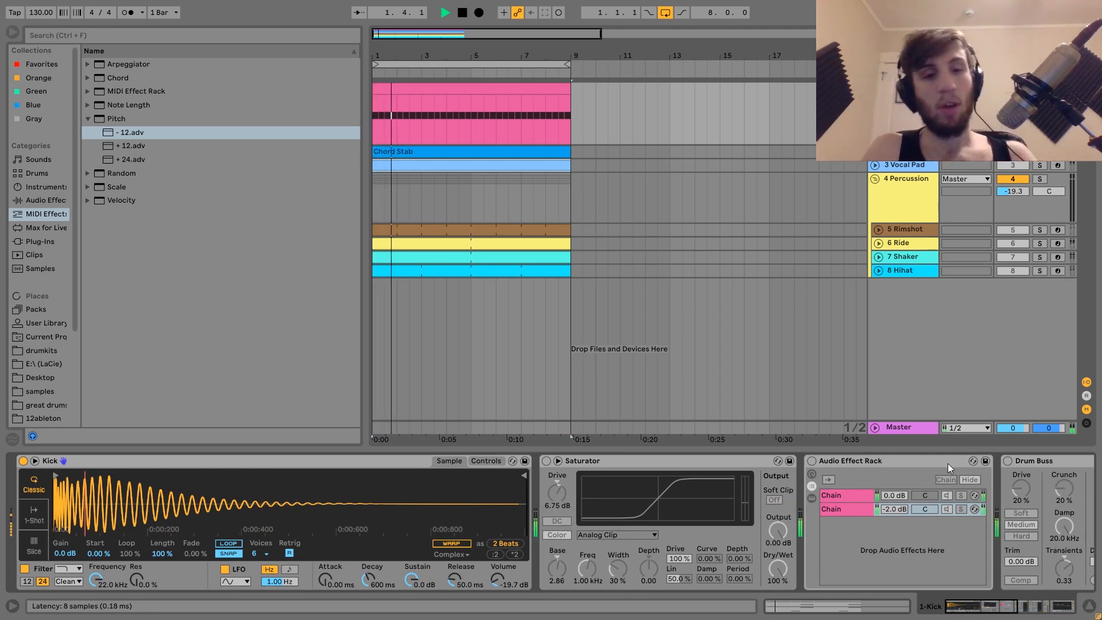
{"action": "key", "text": "space"}
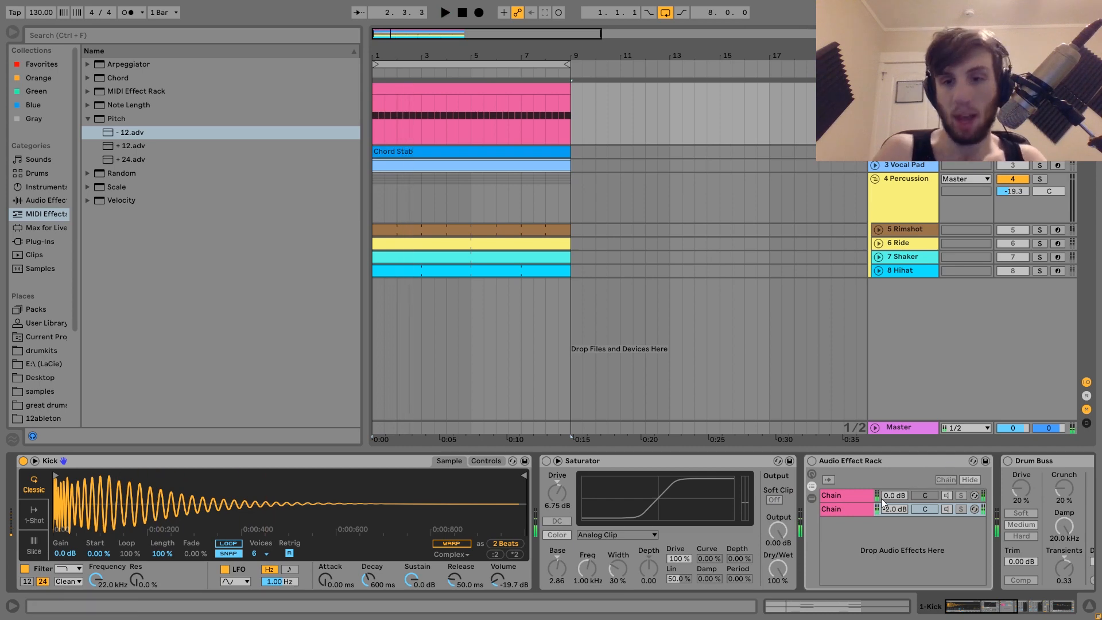
Re-enable the Drum Buss, Audio Effect Rack and Saturator on the kick and start playback
{"action": "left_click", "coordinate": [1008, 461]}
{"action": "left_click", "coordinate": [812, 461]}
{"action": "left_click", "coordinate": [546, 461]}
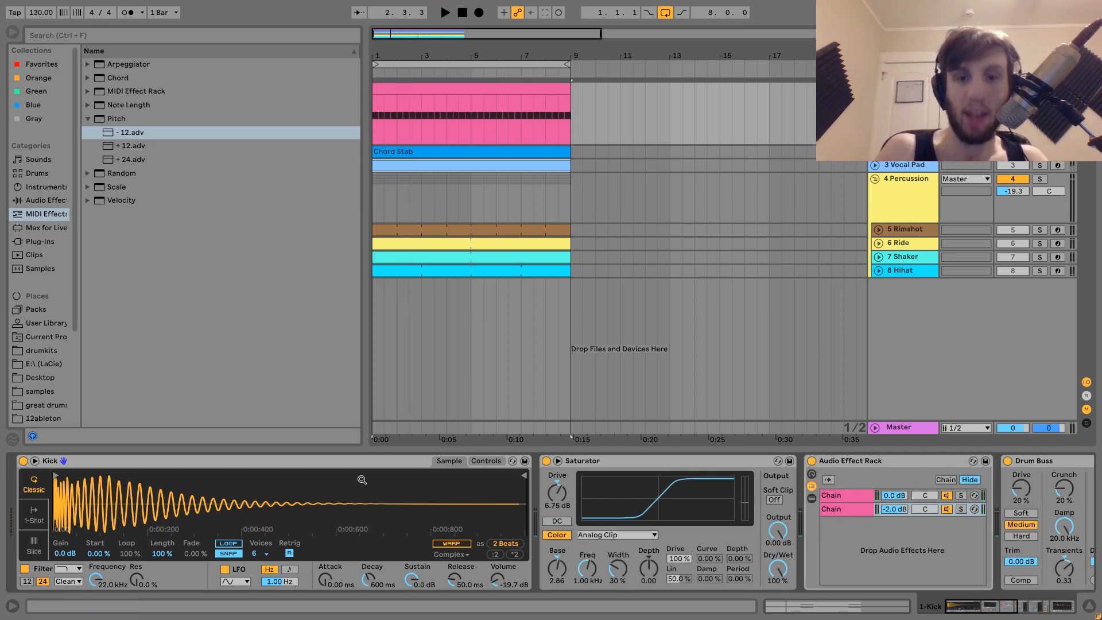
{"action": "key", "text": "space"}
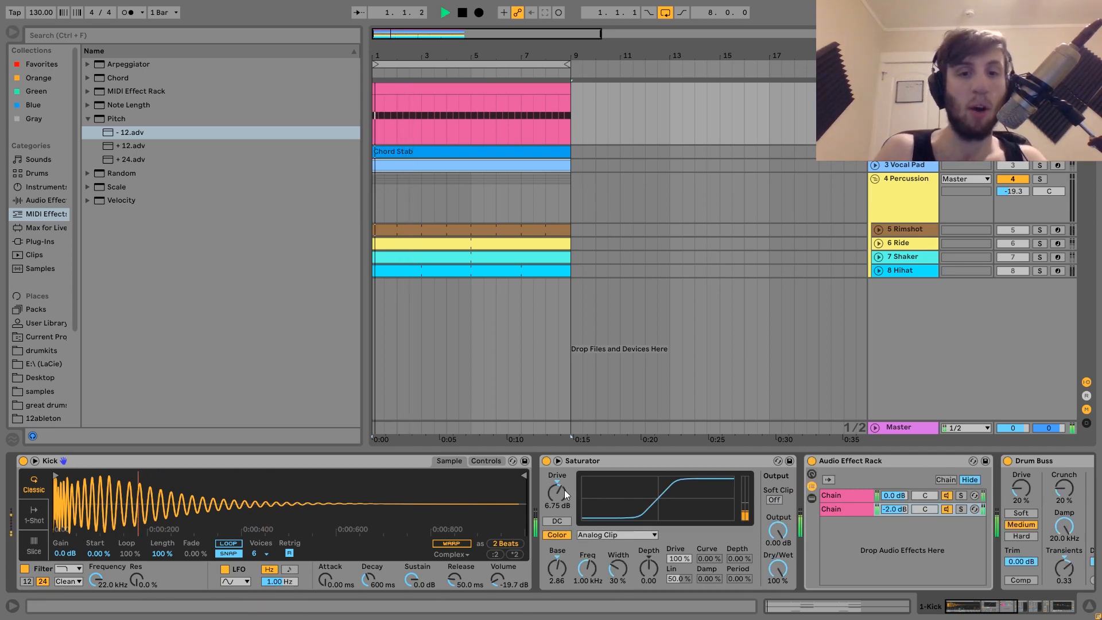
Compare the kick with the Saturator switched off and back on during playback
{"action": "left_click", "coordinate": [546, 462]}
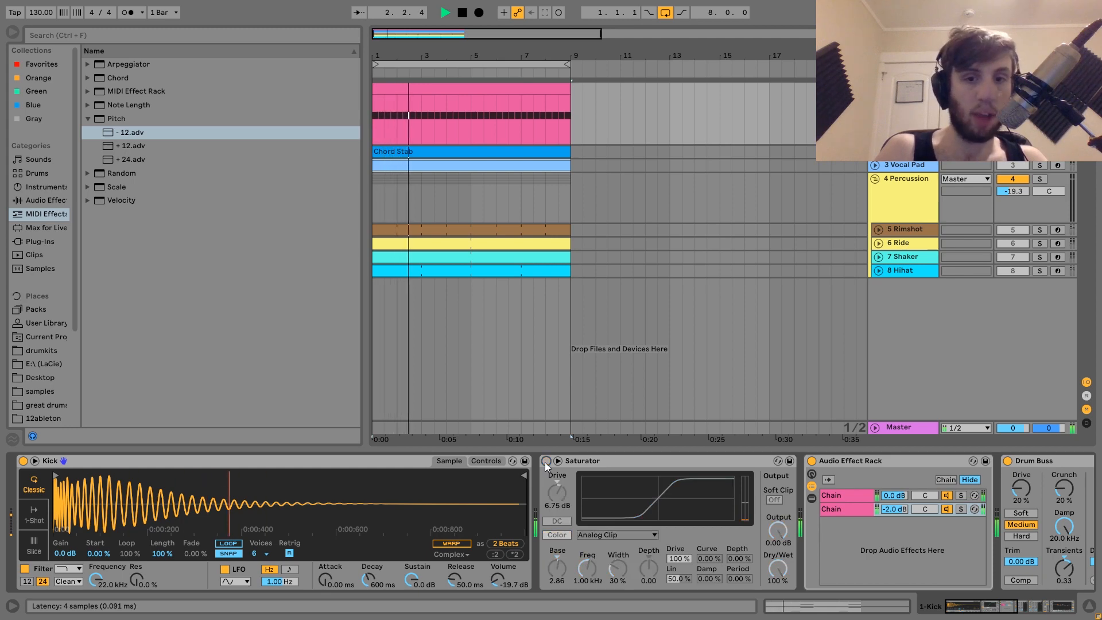
{"action": "left_click", "coordinate": [546, 462]}
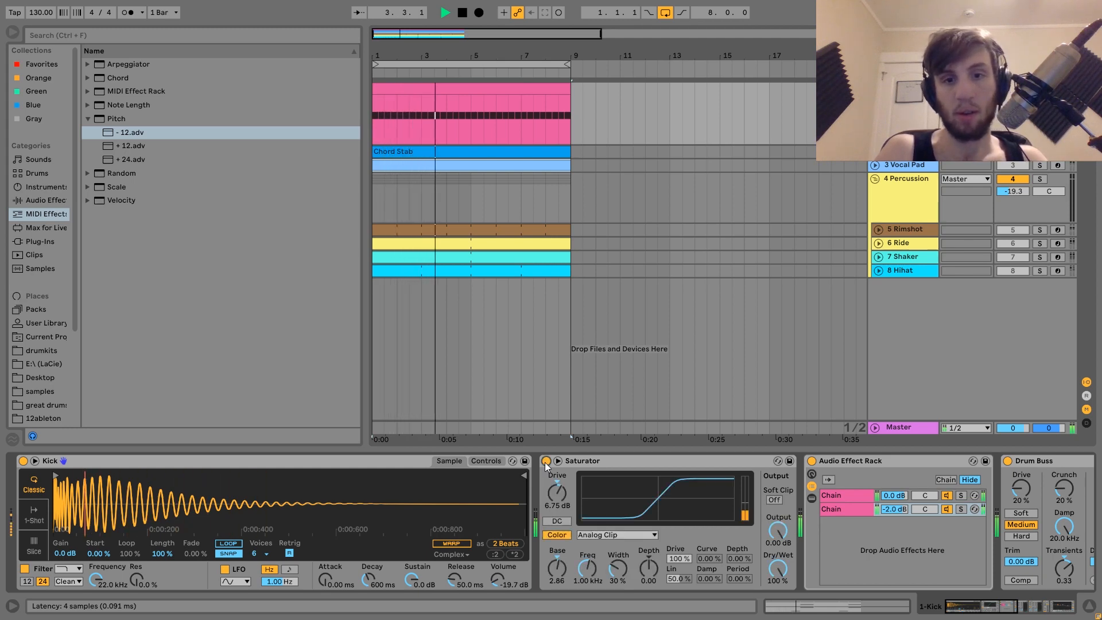
{"action": "key", "text": "space"}
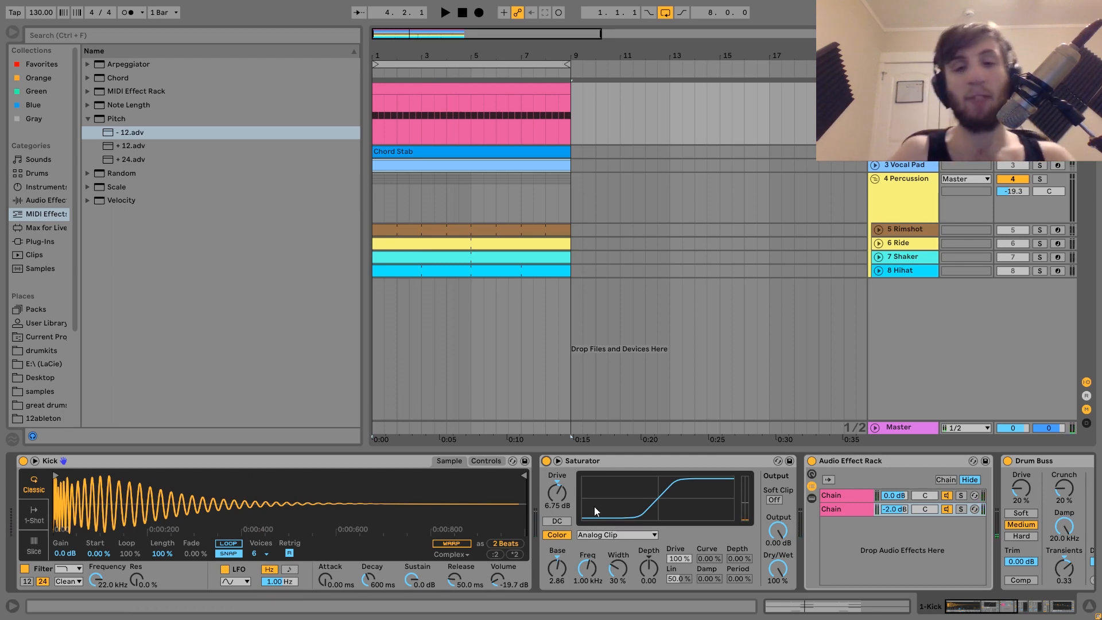
Select the Kick sampler and play the kick again through its re-enabled effects
{"action": "scroll", "coordinate": [785, 563], "scroll_direction": "right", "scroll_amount": 3}
{"action": "scroll", "coordinate": [784, 563], "scroll_direction": "left", "scroll_amount": 3}
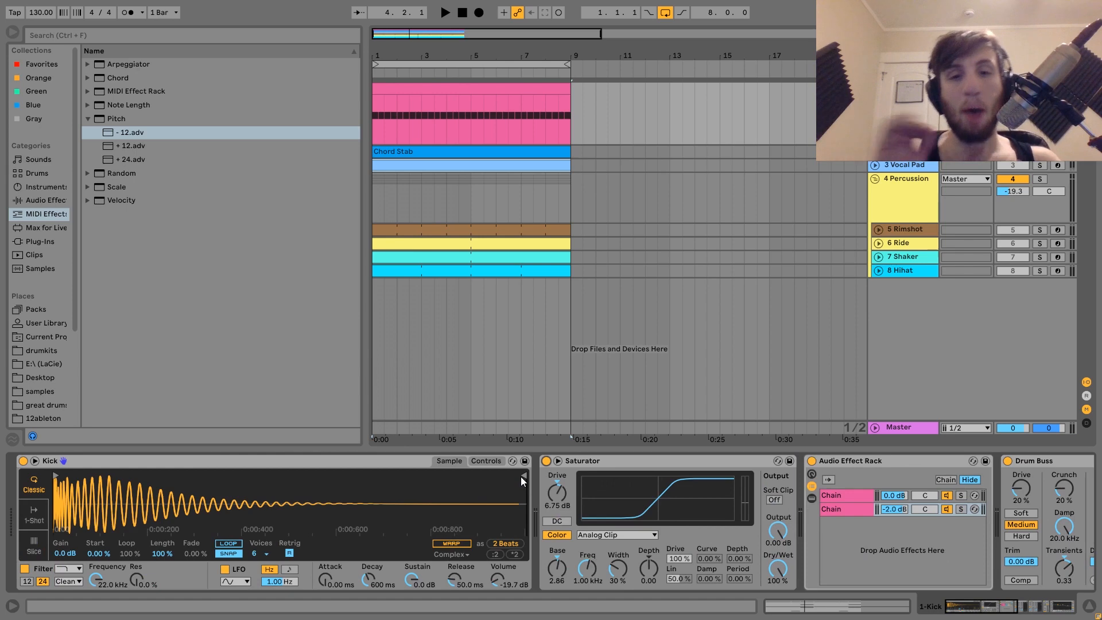
{"action": "left_click", "coordinate": [104, 460]}
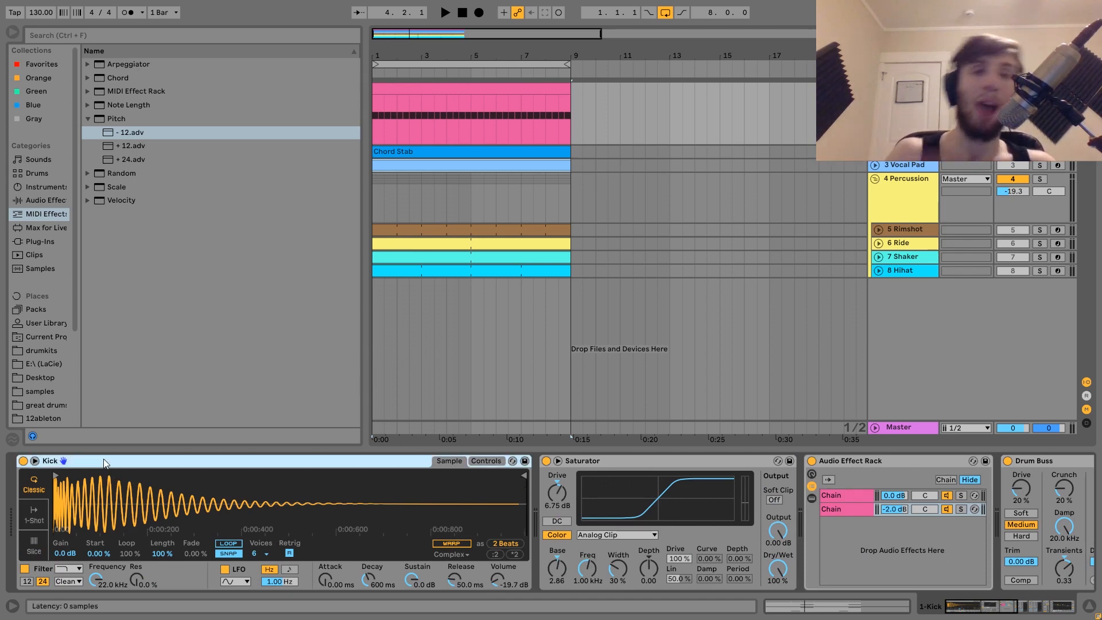
{"action": "key", "text": "space"}
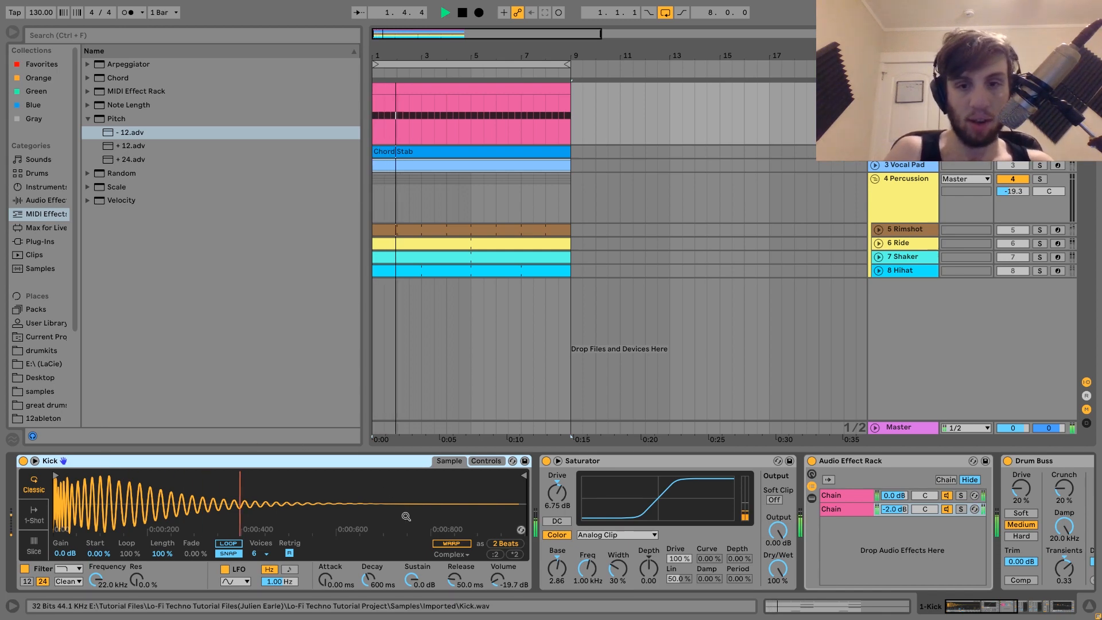
{"action": "scroll", "coordinate": [406, 516], "scroll_direction": "down", "scroll_amount": 3}
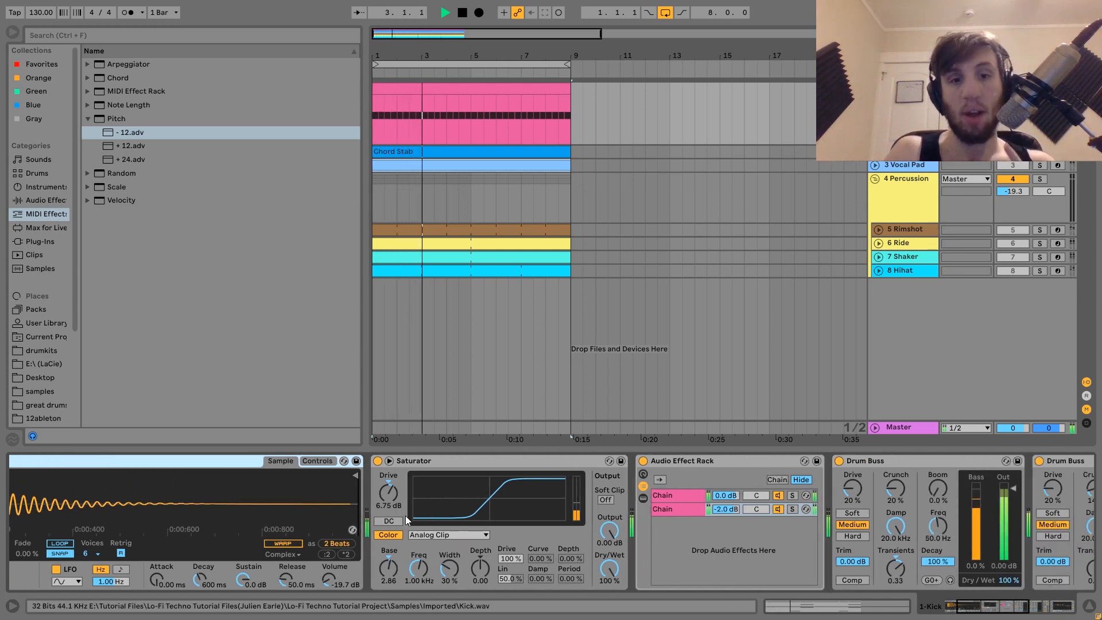
{"action": "key", "text": "space"}
Open the Audio Effect Rack's first chain to view its devices
{"action": "scroll", "coordinate": [406, 516], "scroll_direction": "down", "scroll_amount": 3}
{"action": "scroll", "coordinate": [406, 515], "scroll_direction": "down", "scroll_amount": 3}
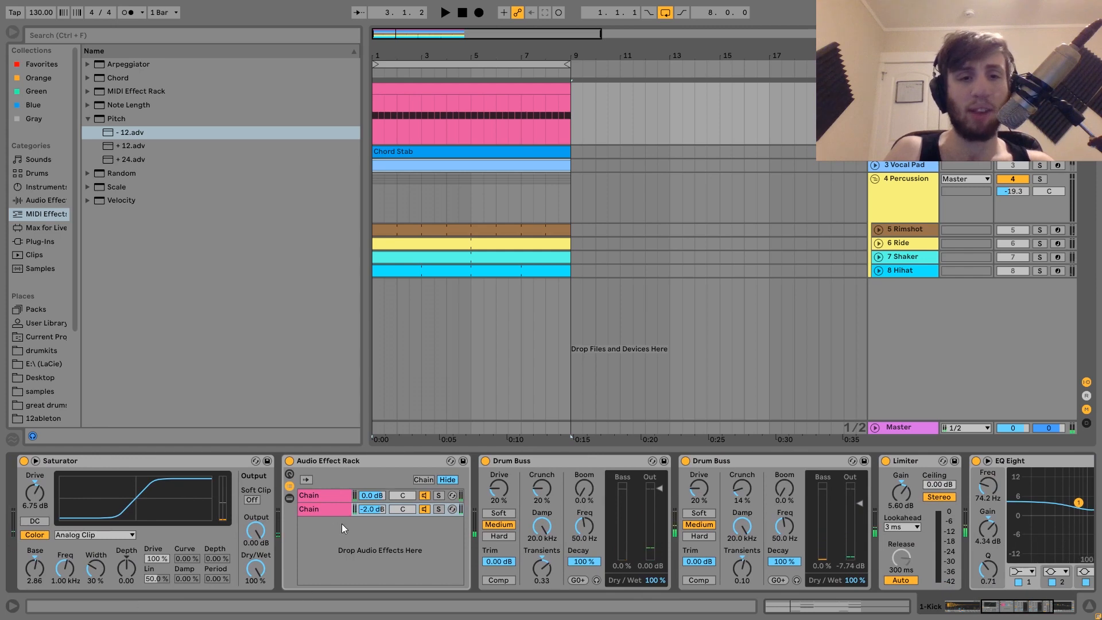
{"action": "left_click", "coordinate": [318, 497]}
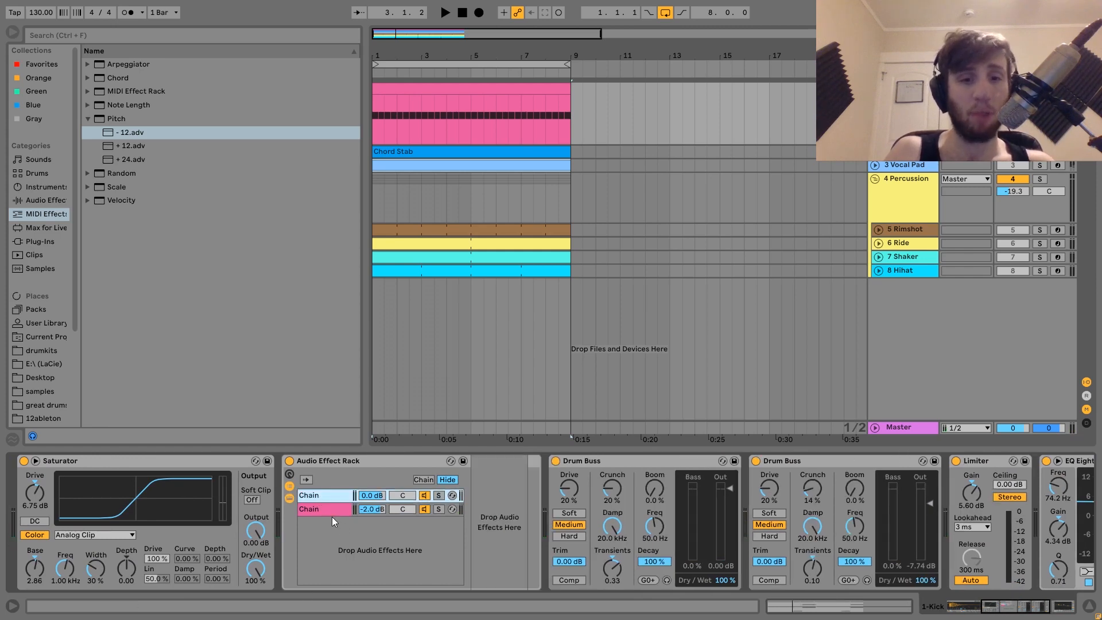
{"action": "double_click", "coordinate": [330, 512]}
{"action": "left_click", "coordinate": [322, 494]}
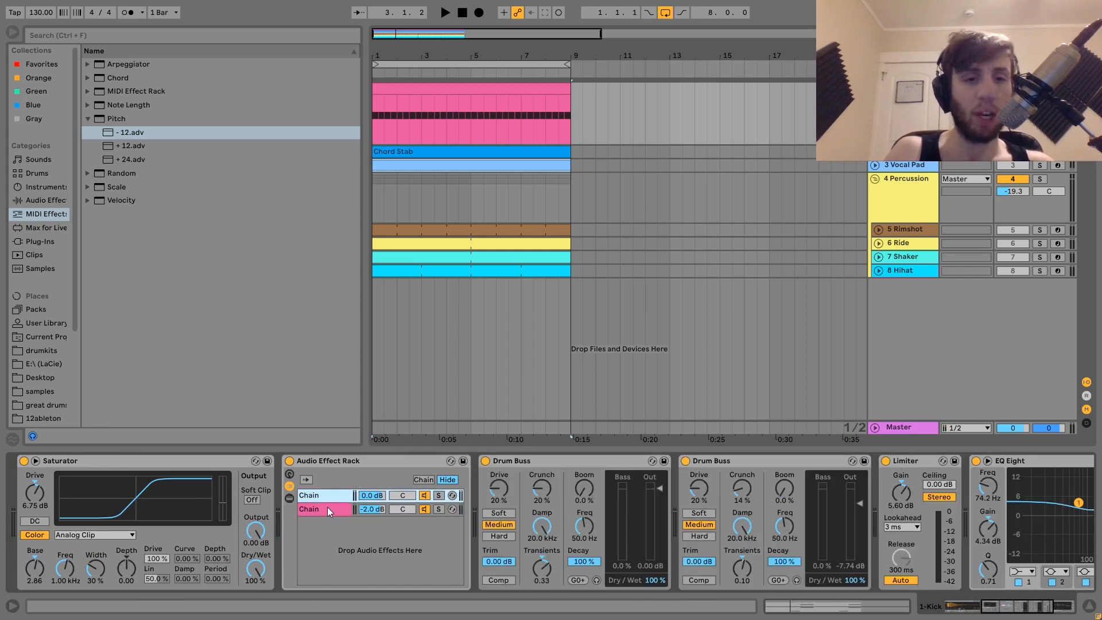
{"action": "left_click", "coordinate": [325, 495]}
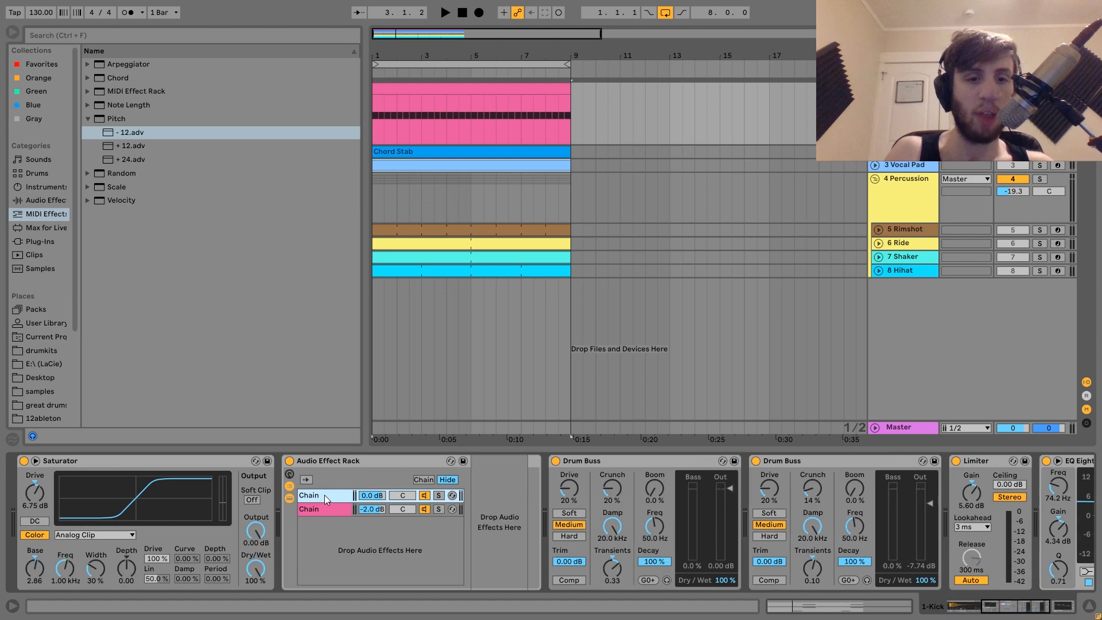
Solo the rack's first chain and listen to it in playback
{"action": "left_click", "coordinate": [440, 495]}
{"action": "key", "text": "space"}
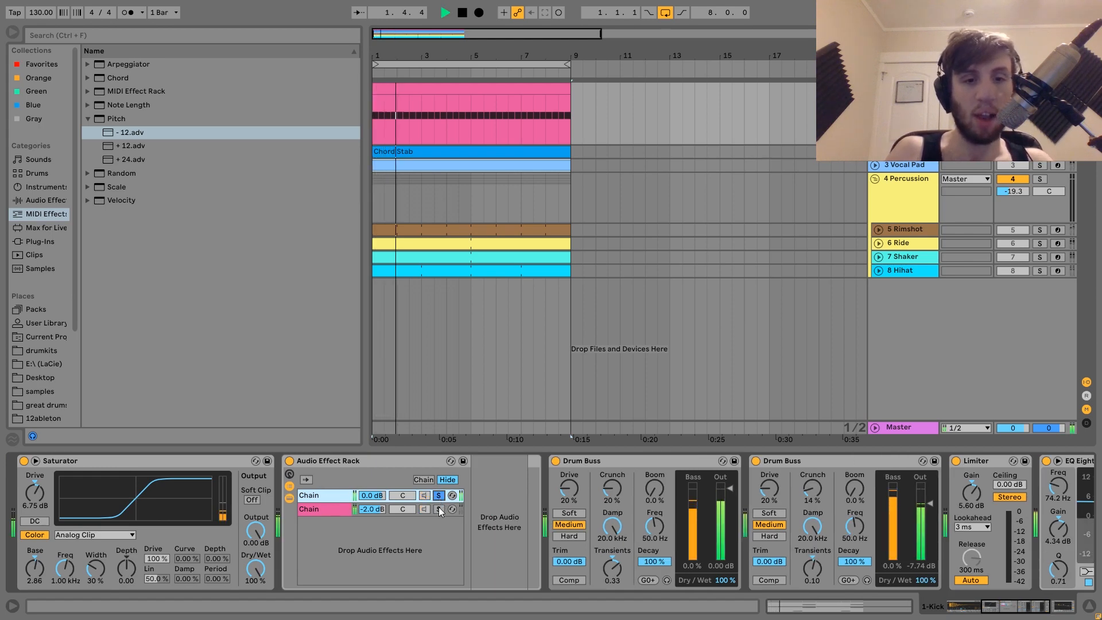
{"action": "key", "text": "space"}
Solo the rack's second chain with the Reverb, Amp and Auto Filter, and listen to it
{"action": "left_click", "coordinate": [439, 510]}
{"action": "key", "text": "space"}
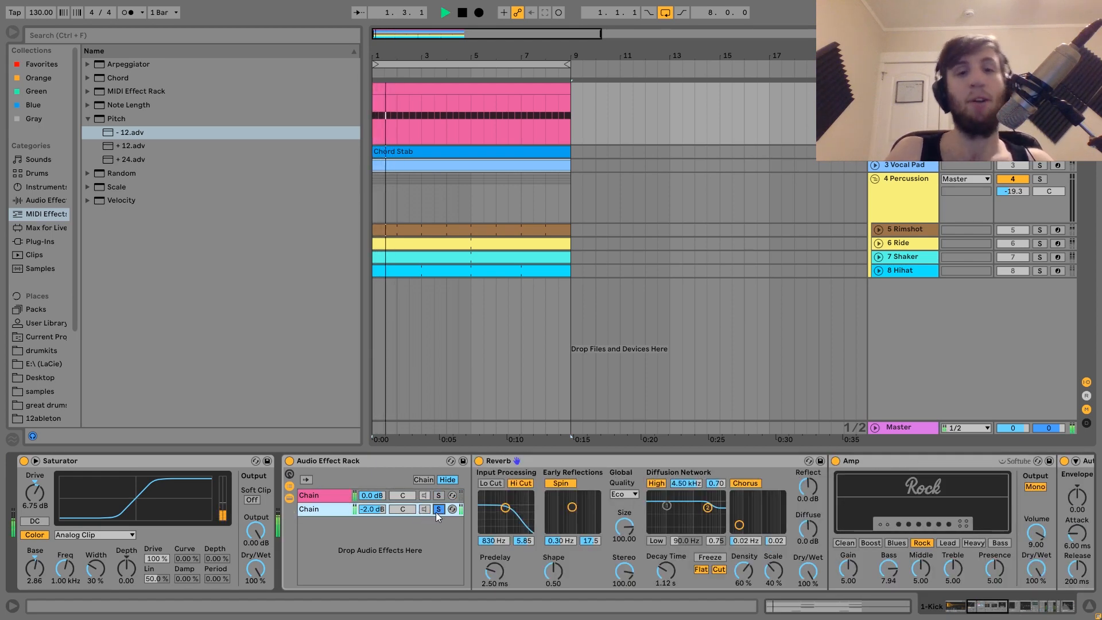
{"action": "left_click", "coordinate": [438, 510]}
{"action": "scroll", "coordinate": [437, 511], "scroll_direction": "right", "scroll_amount": 5}
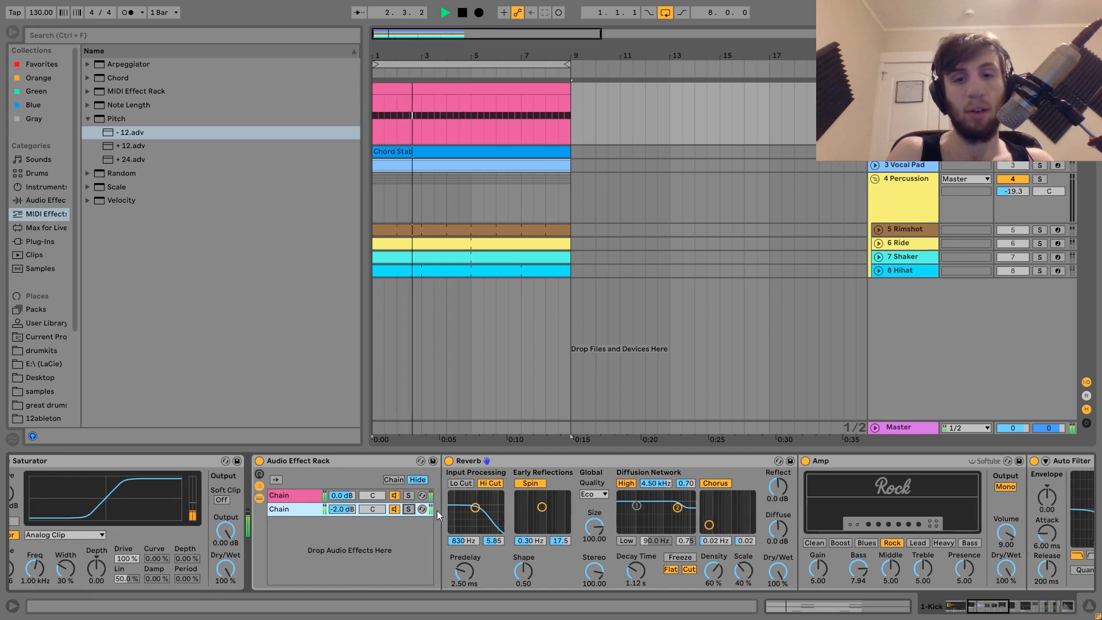
{"action": "key", "text": "space"}
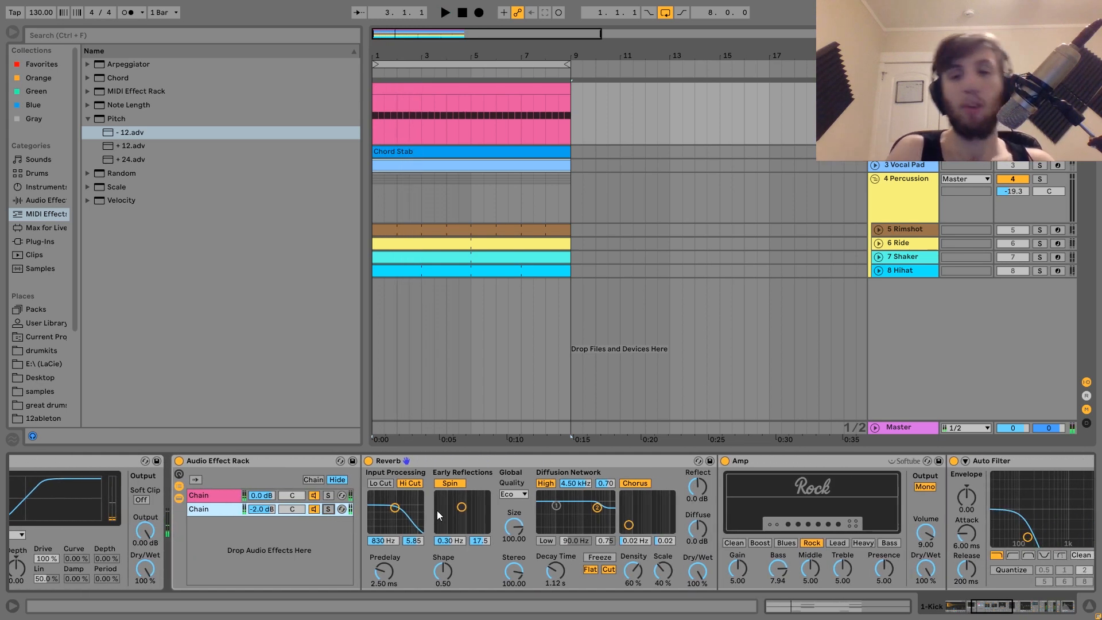
Bypass the Auto Pan, EQ Eight and Auto Filter devices on the kick track
{"action": "scroll", "coordinate": [437, 511], "scroll_direction": "right", "scroll_amount": 5}
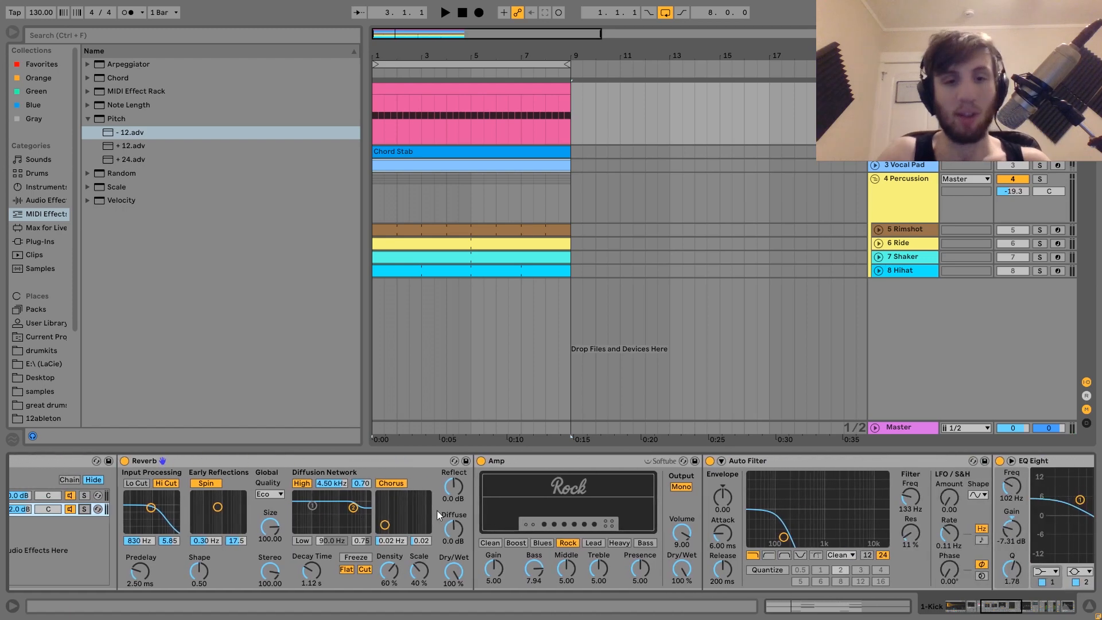
{"action": "scroll", "coordinate": [895, 509], "scroll_direction": "right", "scroll_amount": 5}
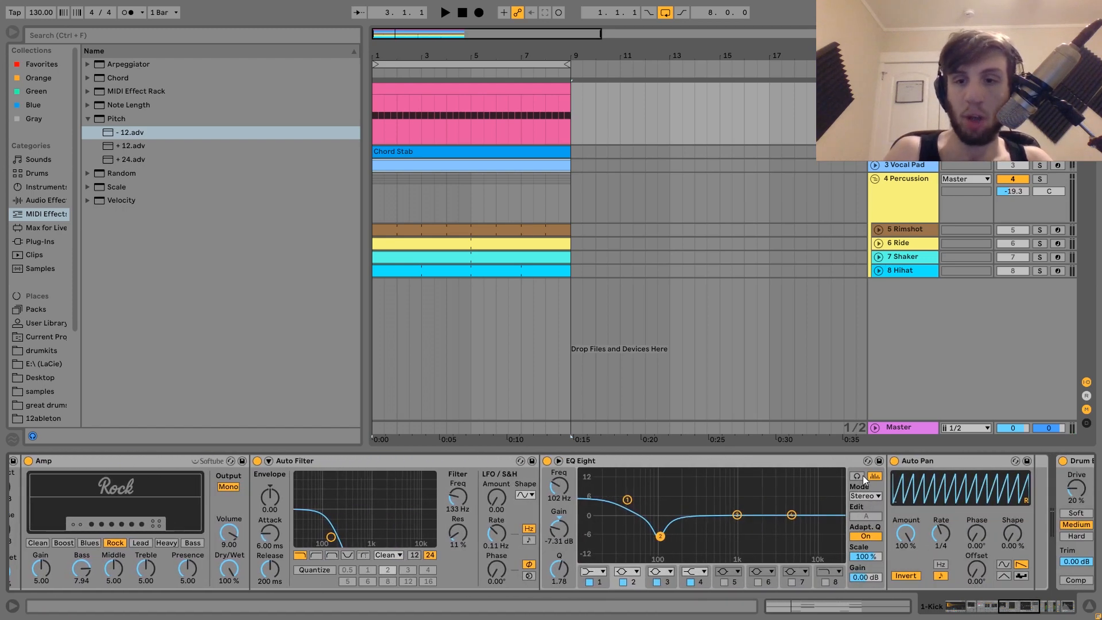
{"action": "left_click", "coordinate": [893, 461]}
{"action": "scroll", "coordinate": [894, 460], "scroll_direction": "left", "scroll_amount": 3}
{"action": "left_click", "coordinate": [684, 460]}
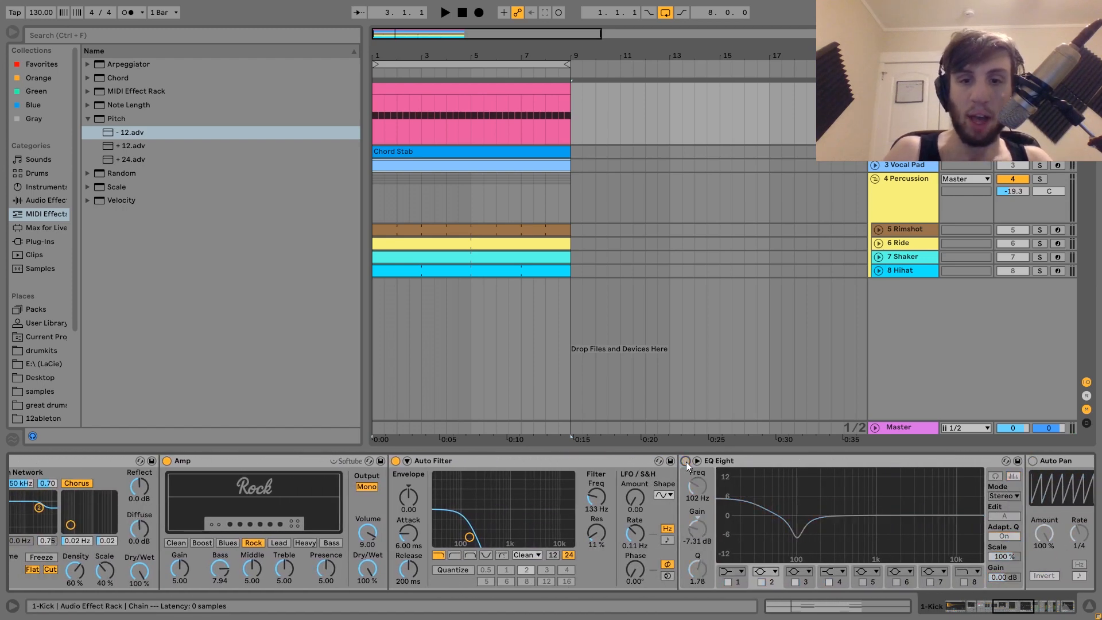
{"action": "scroll", "coordinate": [631, 465], "scroll_direction": "left", "scroll_amount": 3}
{"action": "left_click", "coordinate": [550, 460]}
{"action": "scroll", "coordinate": [550, 463], "scroll_direction": "left", "scroll_amount": 3}
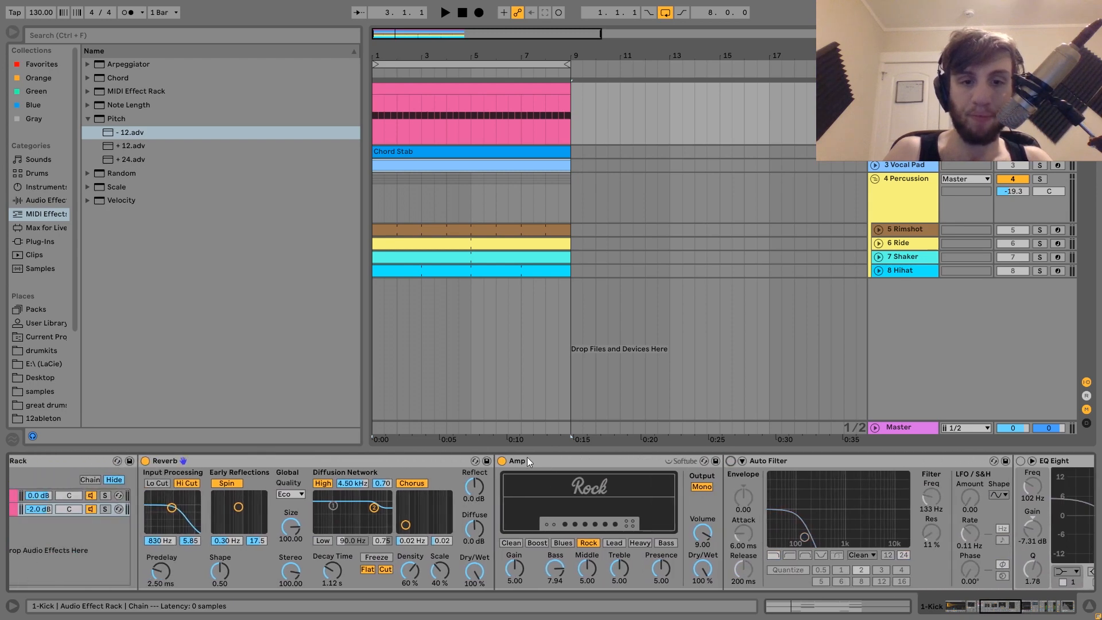
Start playback and bypass the Amp device as well to hear the kick without it
{"action": "key", "text": "space"}
{"action": "left_click", "coordinate": [502, 462]}
{"action": "scroll", "coordinate": [500, 463], "scroll_direction": "left", "scroll_amount": 5}
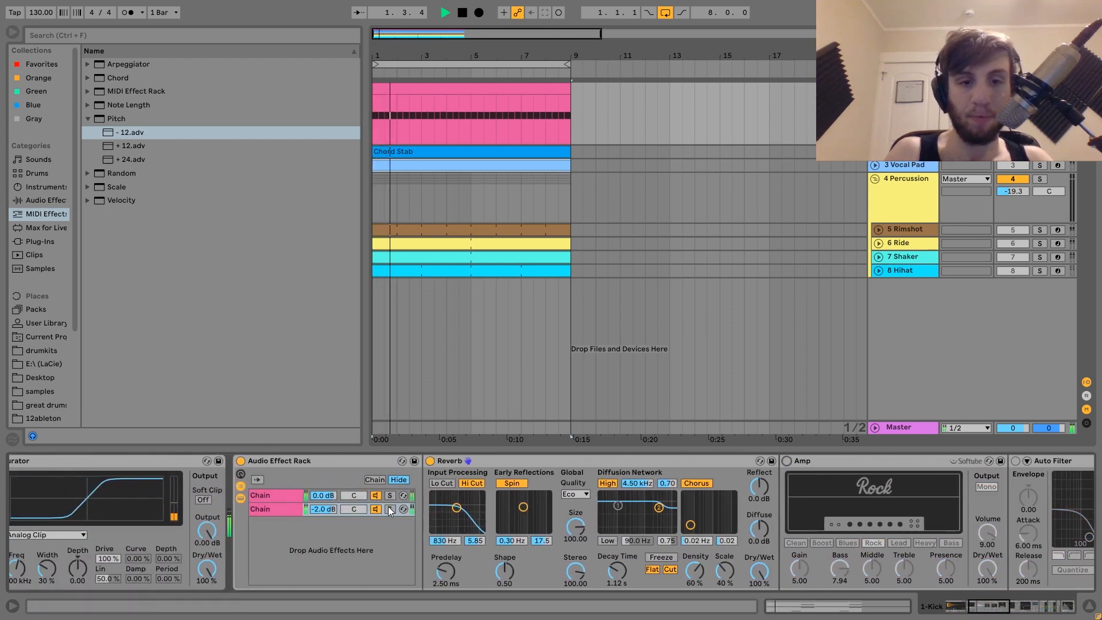
{"action": "left_click", "coordinate": [399, 509]}
{"action": "scroll", "coordinate": [390, 508], "scroll_direction": "right", "scroll_amount": 1}
{"action": "scroll", "coordinate": [388, 507], "scroll_direction": "right", "scroll_amount": 3}
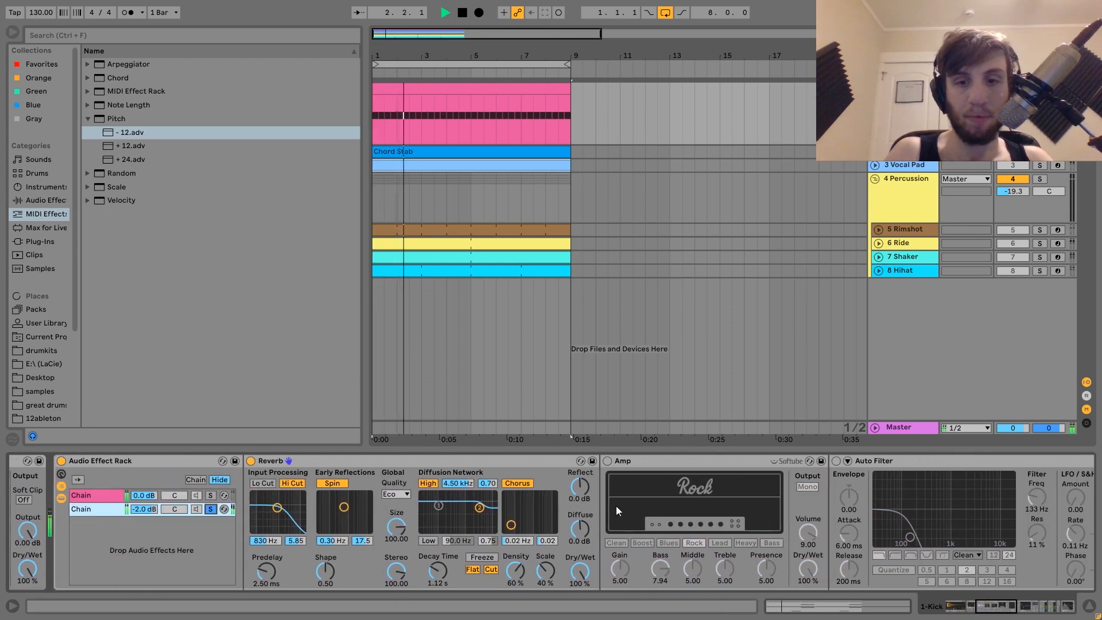
Re-enable the Amp and Auto Filter devices and play the kick through them
{"action": "left_click", "coordinate": [608, 462]}
{"action": "scroll", "coordinate": [607, 462], "scroll_direction": "right", "scroll_amount": 2}
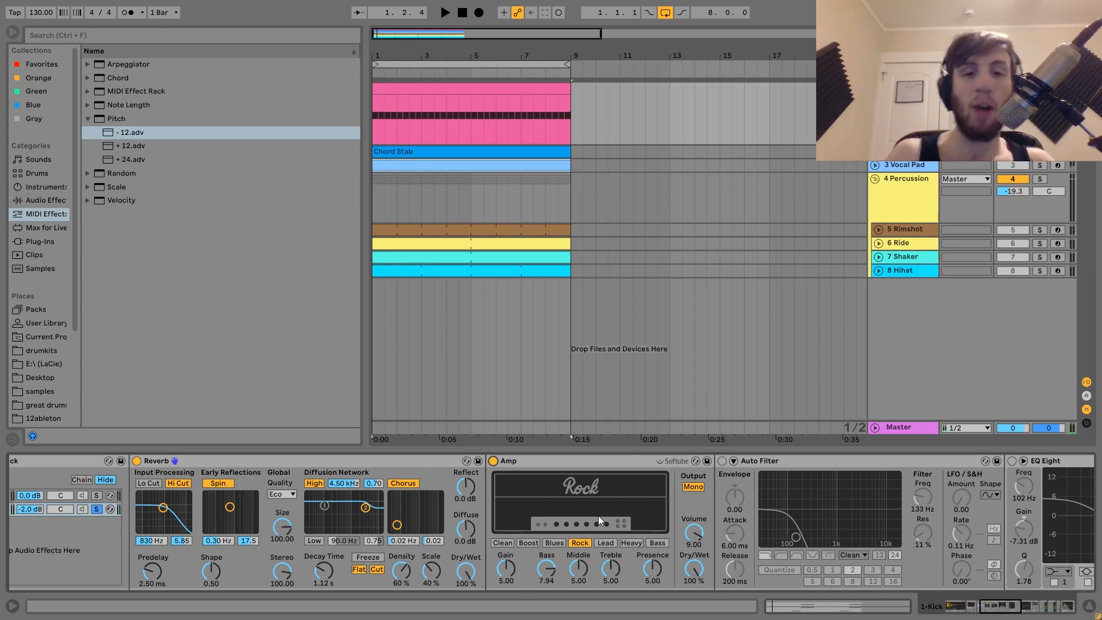
{"action": "scroll", "coordinate": [455, 483], "scroll_direction": "right", "scroll_amount": 4}
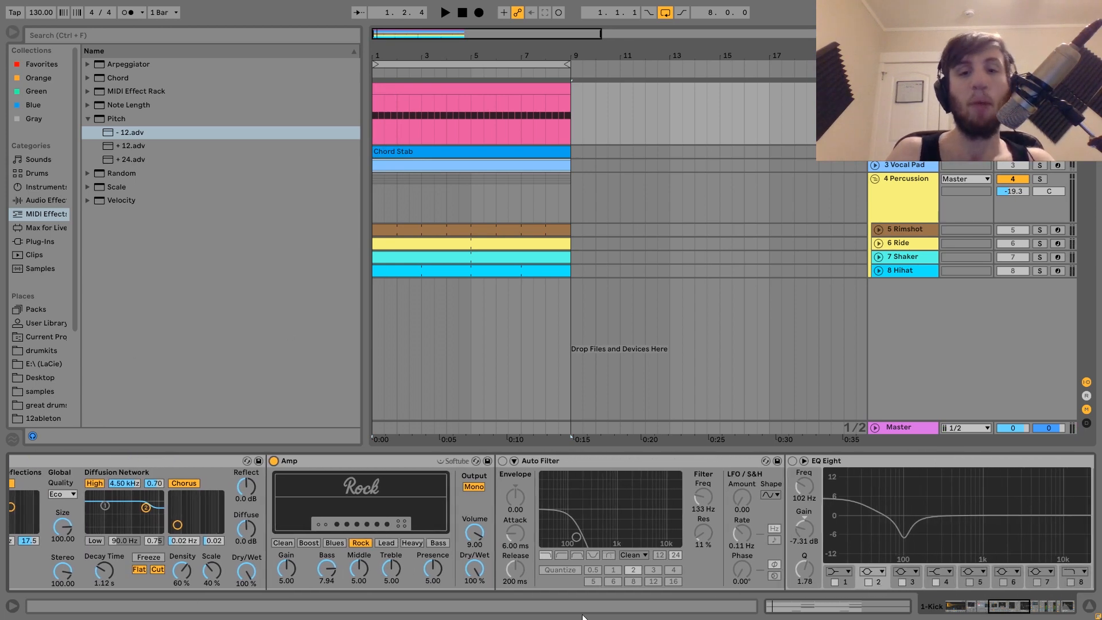
{"action": "left_click", "coordinate": [502, 461]}
{"action": "key", "text": "space"}
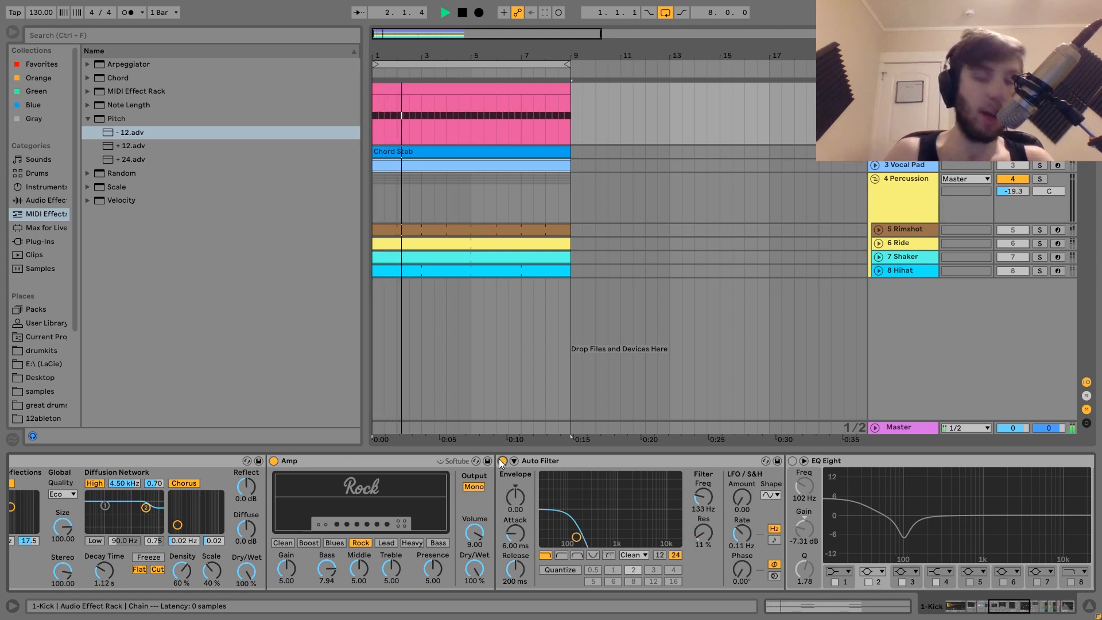
{"action": "key", "text": "space"}
Re-enable the EQ Eight and Auto Pan devices and play the kick through the full chain
{"action": "scroll", "coordinate": [499, 462], "scroll_direction": "right", "scroll_amount": 4}
{"action": "scroll", "coordinate": [500, 460], "scroll_direction": "right", "scroll_amount": 3}
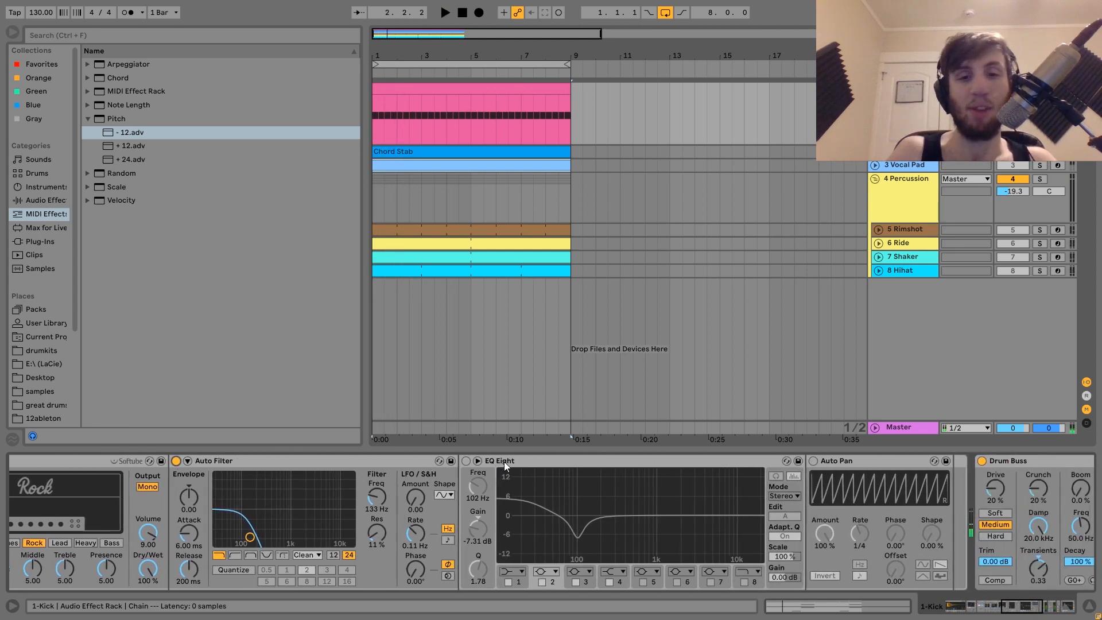
{"action": "left_click", "coordinate": [463, 461]}
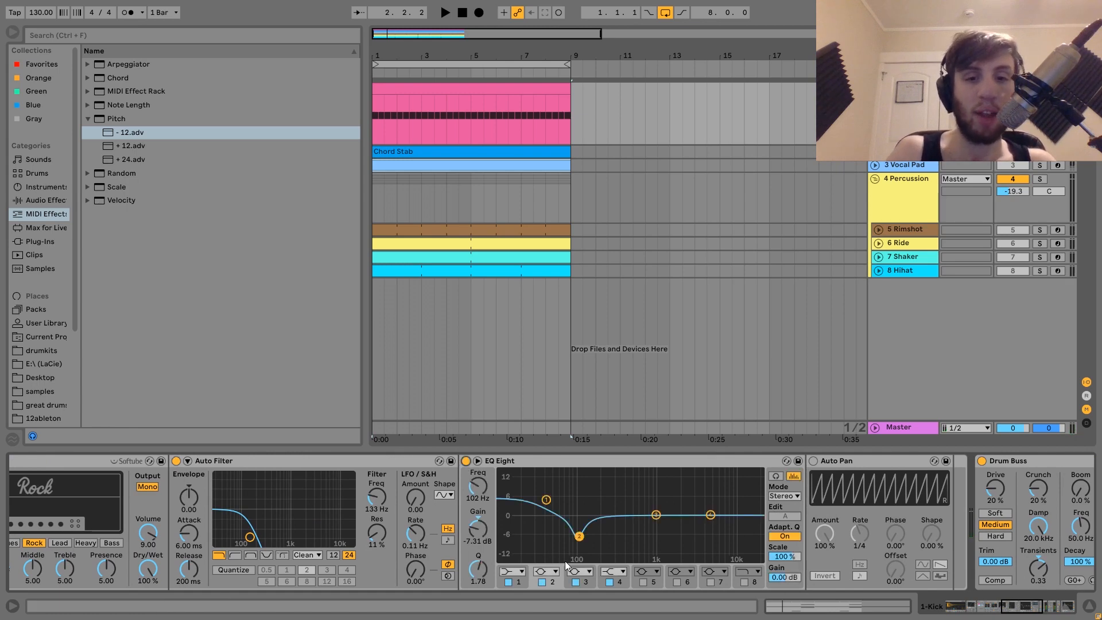
{"action": "scroll", "coordinate": [573, 525], "scroll_direction": "right", "scroll_amount": 5}
{"action": "scroll", "coordinate": [573, 525], "scroll_direction": "left", "scroll_amount": 8}
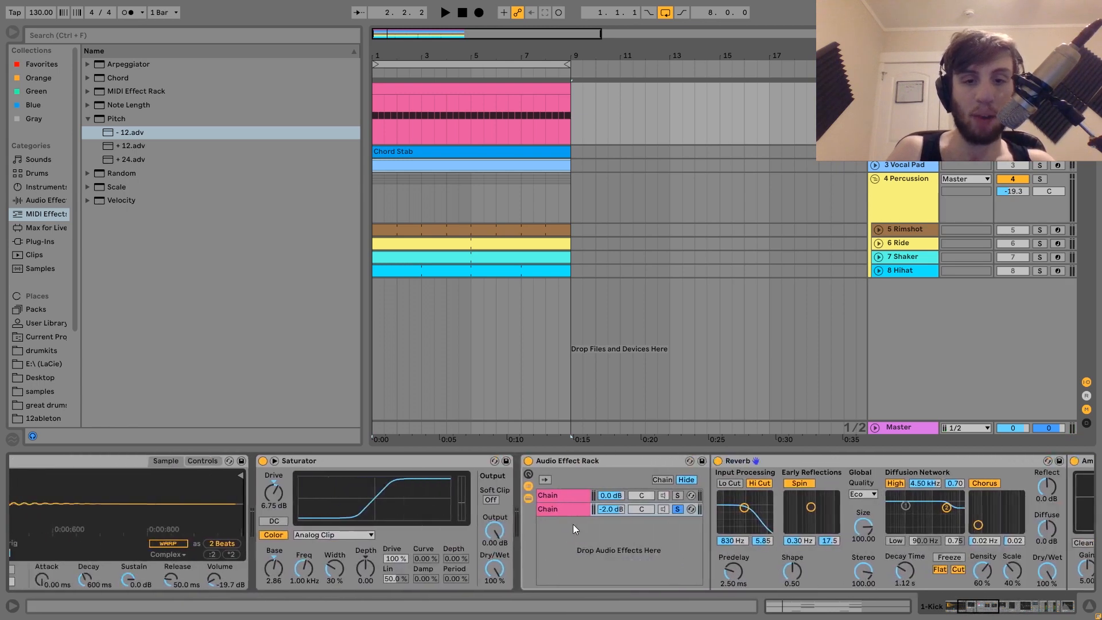
{"action": "scroll", "coordinate": [573, 525], "scroll_direction": "right", "scroll_amount": 1}
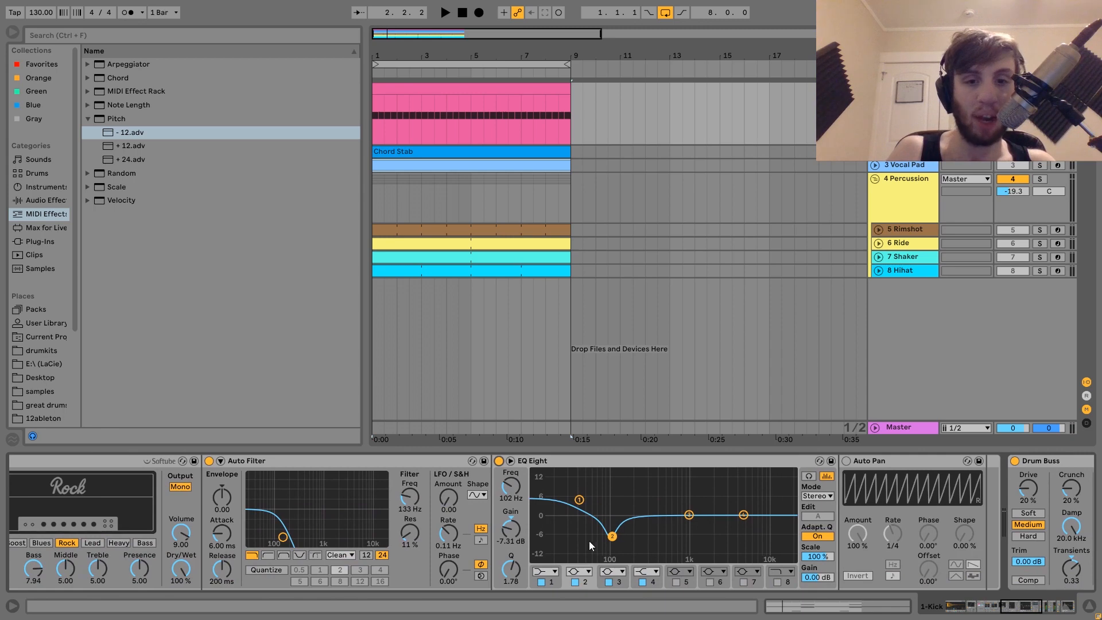
{"action": "left_click", "coordinate": [846, 462]}
{"action": "key", "text": "space"}
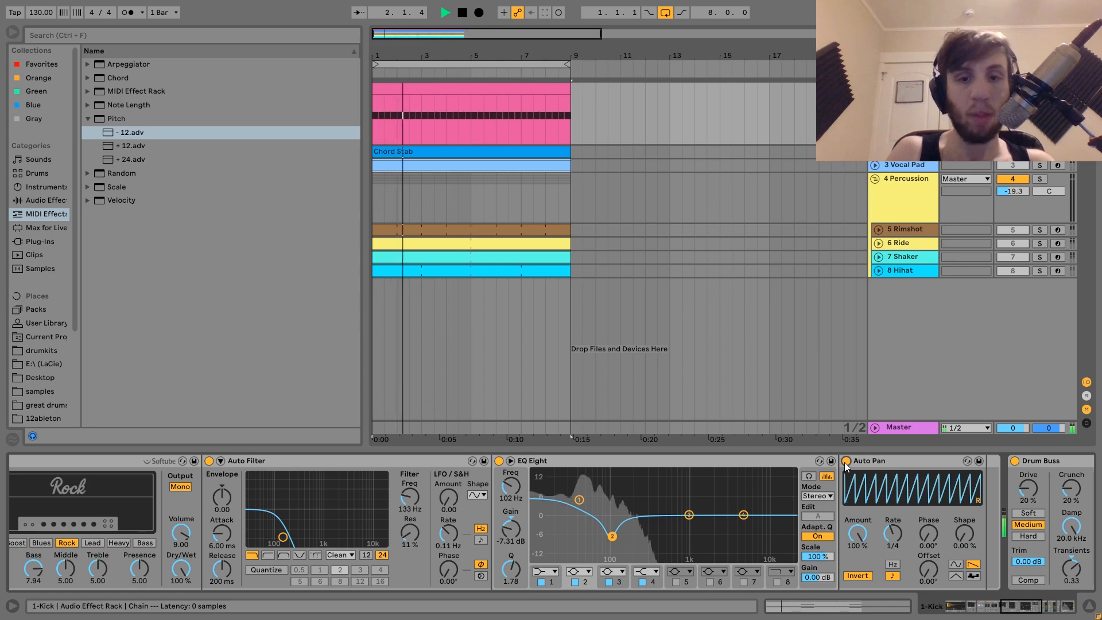
{"action": "scroll", "coordinate": [845, 463], "scroll_direction": "left", "scroll_amount": 10}
{"action": "key", "text": "space"}
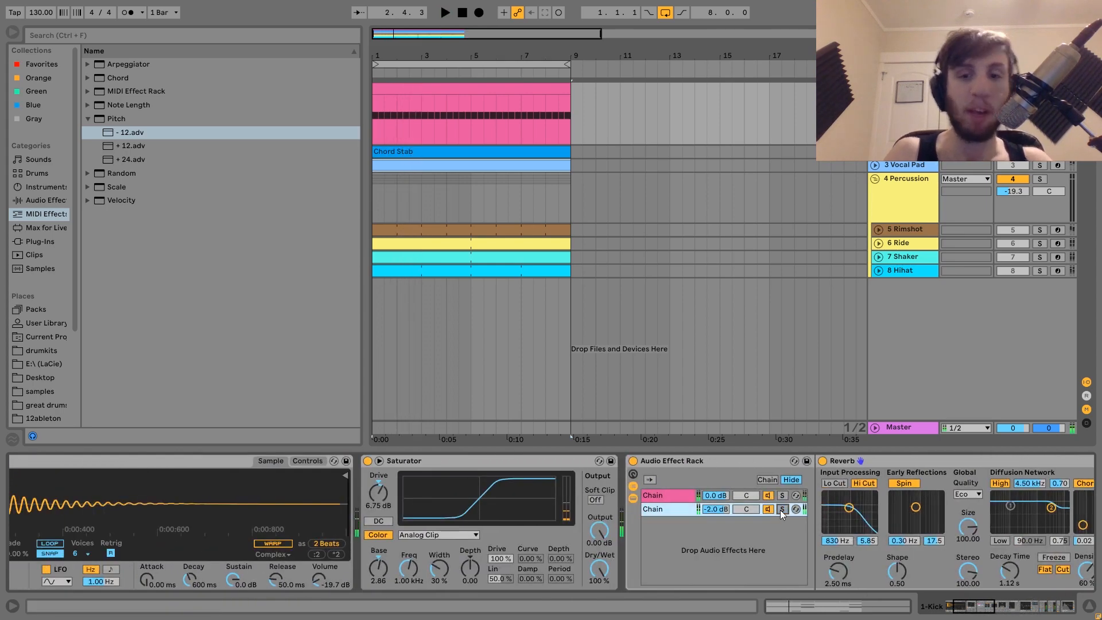
Toggle the Auto Pan device off and on during playback to compare the kick
{"action": "scroll", "coordinate": [780, 510], "scroll_direction": "right", "scroll_amount": 8}
{"action": "scroll", "coordinate": [833, 500], "scroll_direction": "right", "scroll_amount": 2}
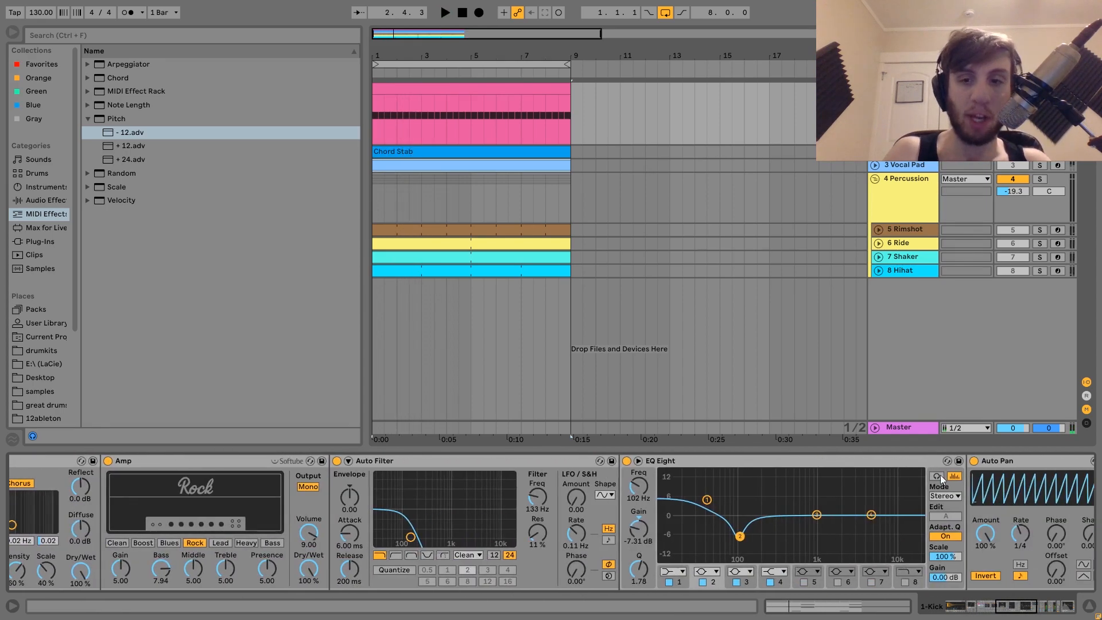
{"action": "left_click", "coordinate": [972, 461]}
{"action": "key", "text": "space"}
{"action": "left_click", "coordinate": [972, 461]}
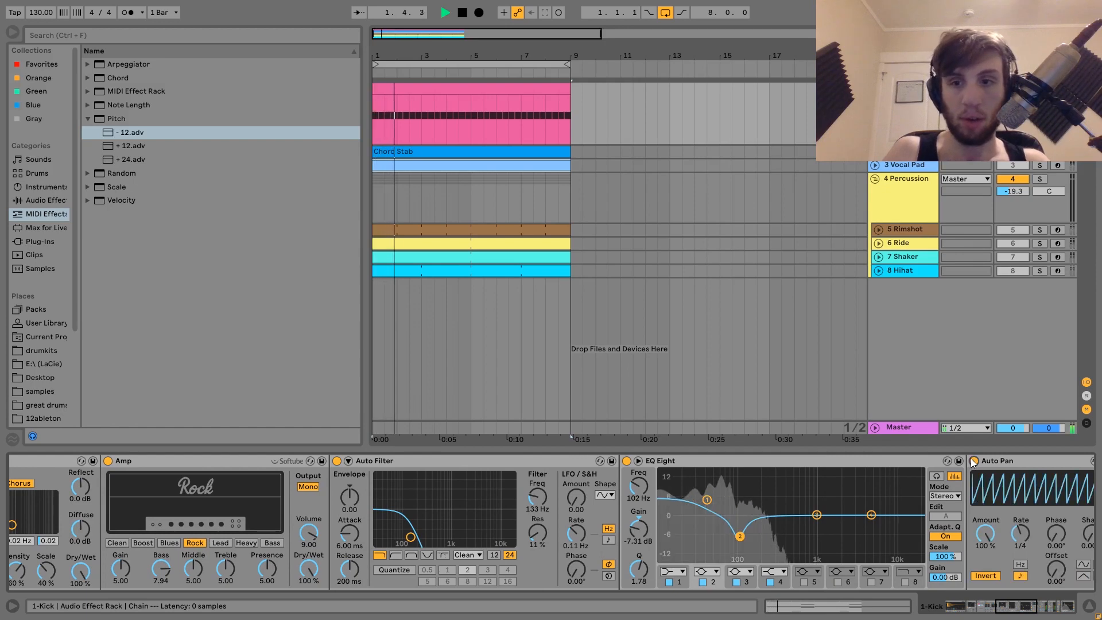
{"action": "key", "text": "space"}
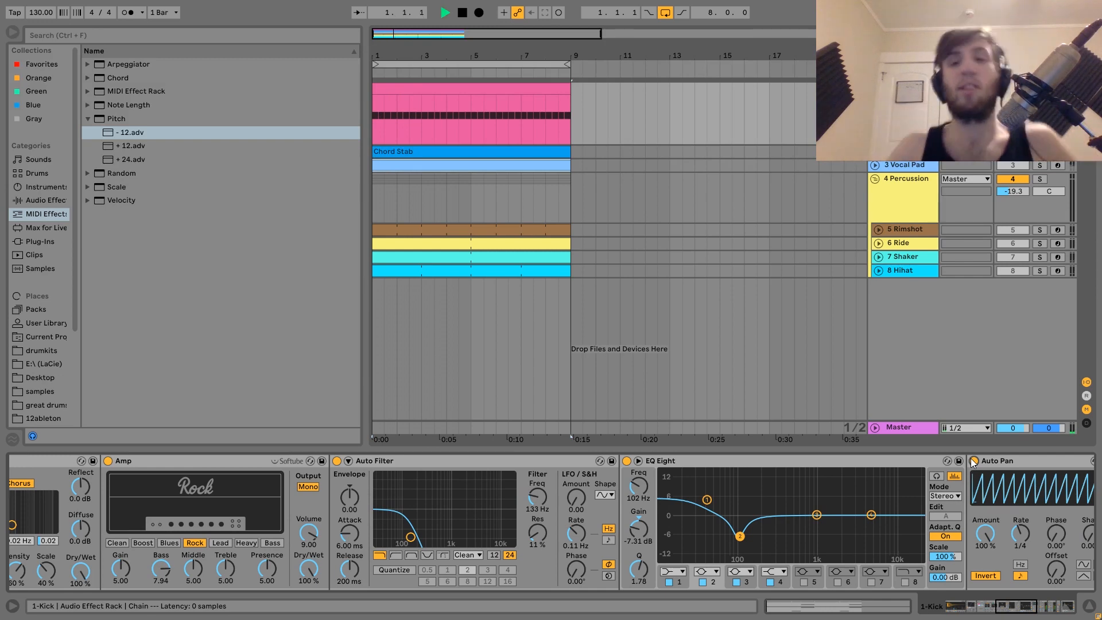
{"action": "key", "text": "space"}
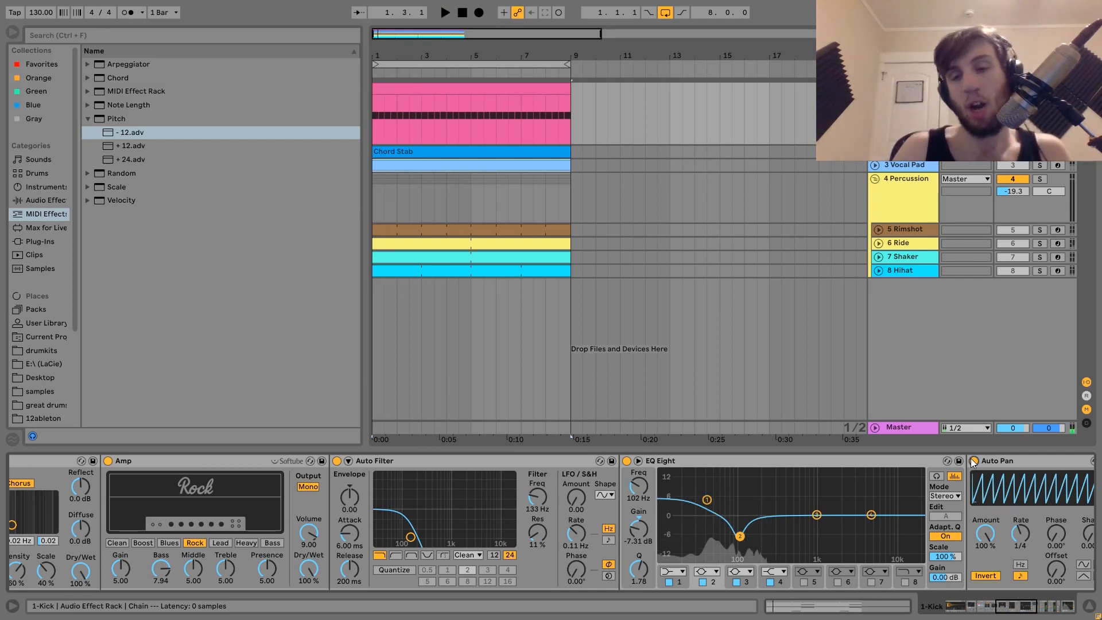
{"action": "scroll", "coordinate": [970, 458], "scroll_direction": "down", "scroll_amount": 3}
{"action": "scroll", "coordinate": [971, 459], "scroll_direction": "up", "scroll_amount": 10}
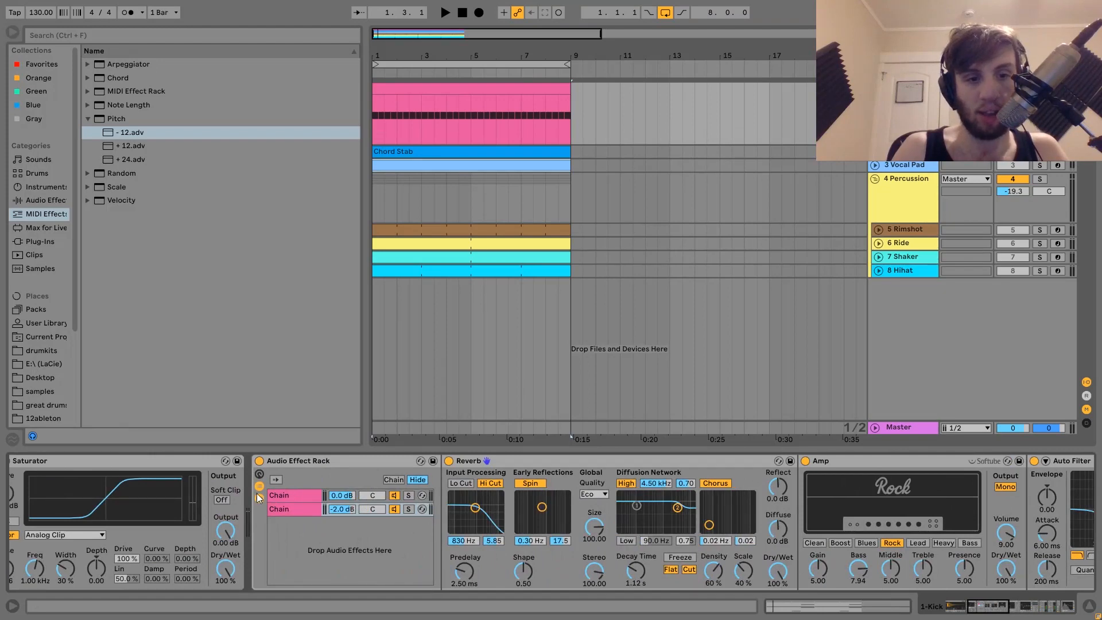
Bypass both Drum Buss devices further along the chain and play the kick
{"action": "left_click", "coordinate": [258, 496]}
{"action": "scroll", "coordinate": [748, 576], "scroll_direction": "down", "scroll_amount": 3}
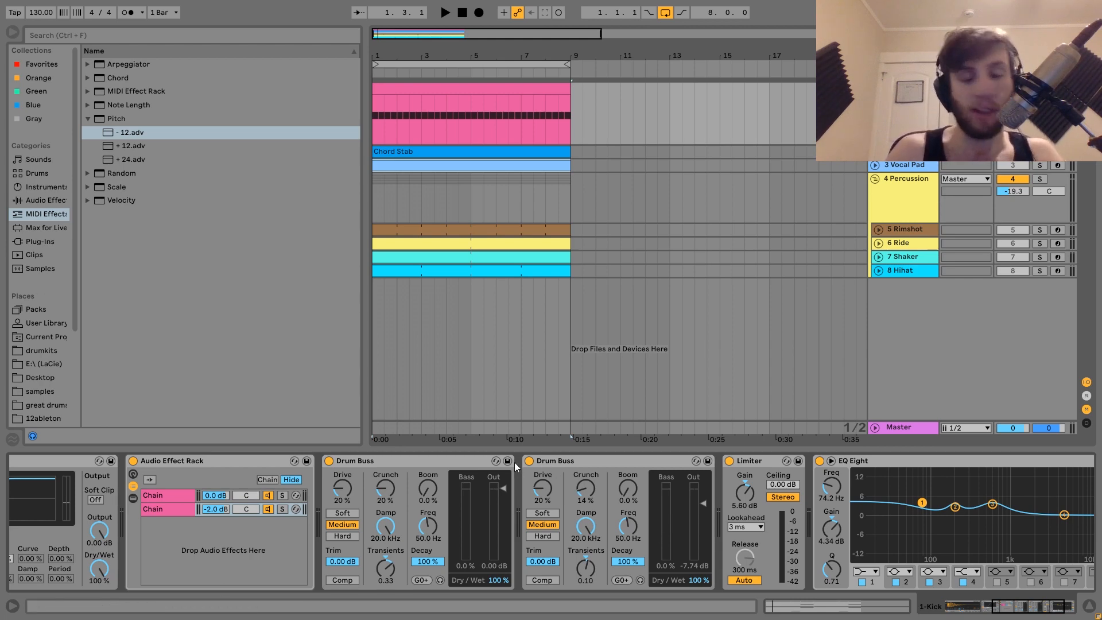
{"action": "left_click", "coordinate": [528, 461]}
{"action": "left_click", "coordinate": [336, 459]}
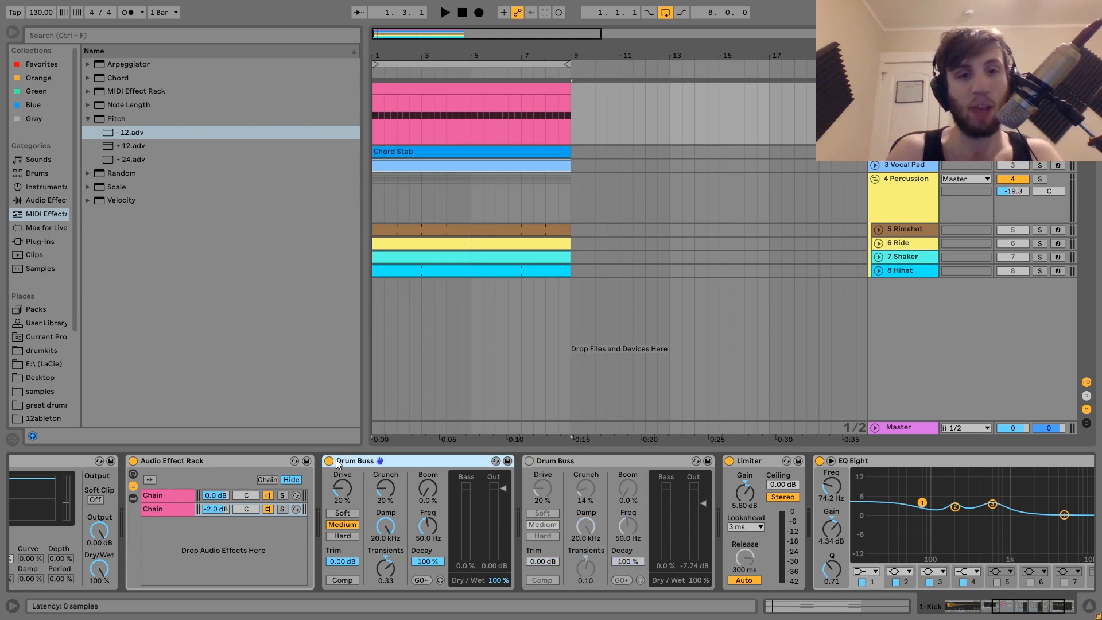
{"action": "left_click", "coordinate": [329, 461]}
{"action": "key", "text": "space"}
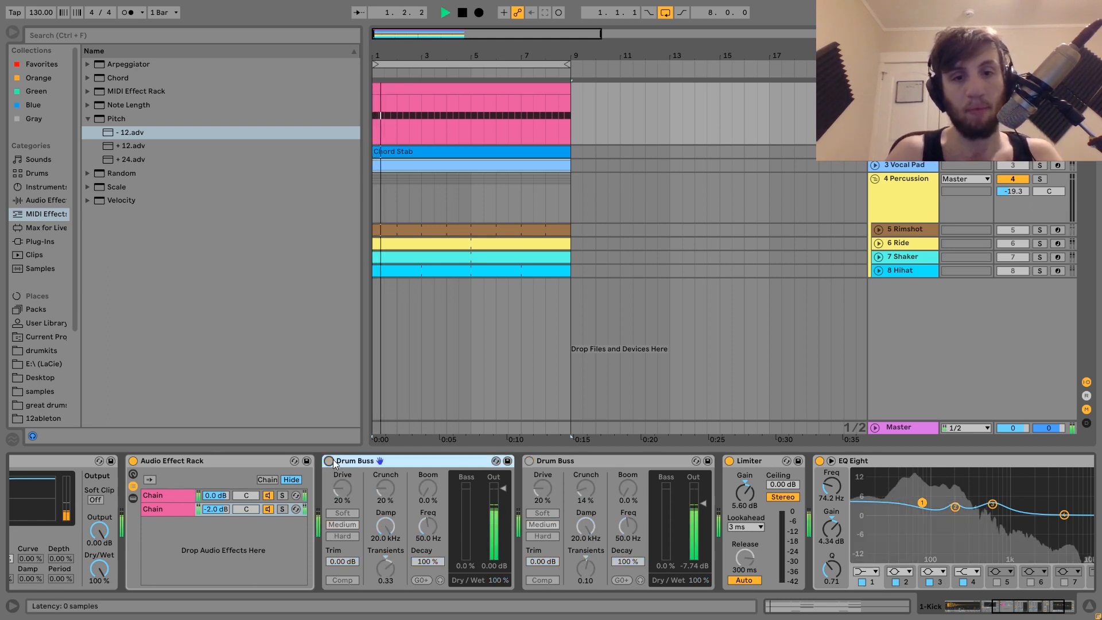
Re-enable the first Drum Buss and listen to the kick with it
{"action": "left_click", "coordinate": [331, 461]}
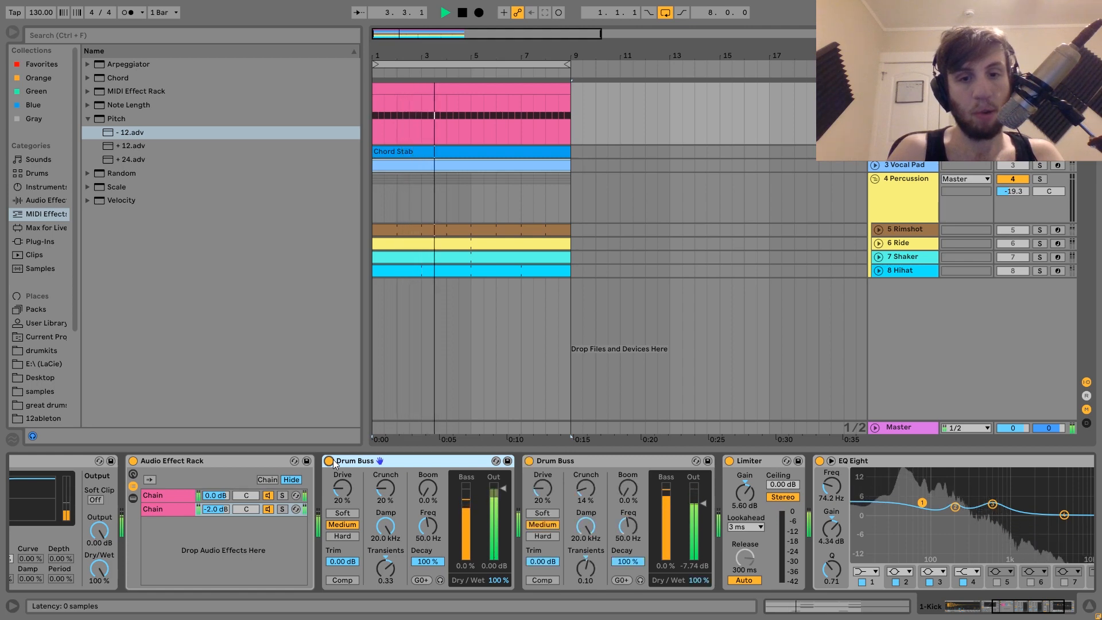
{"action": "key", "text": "space"}
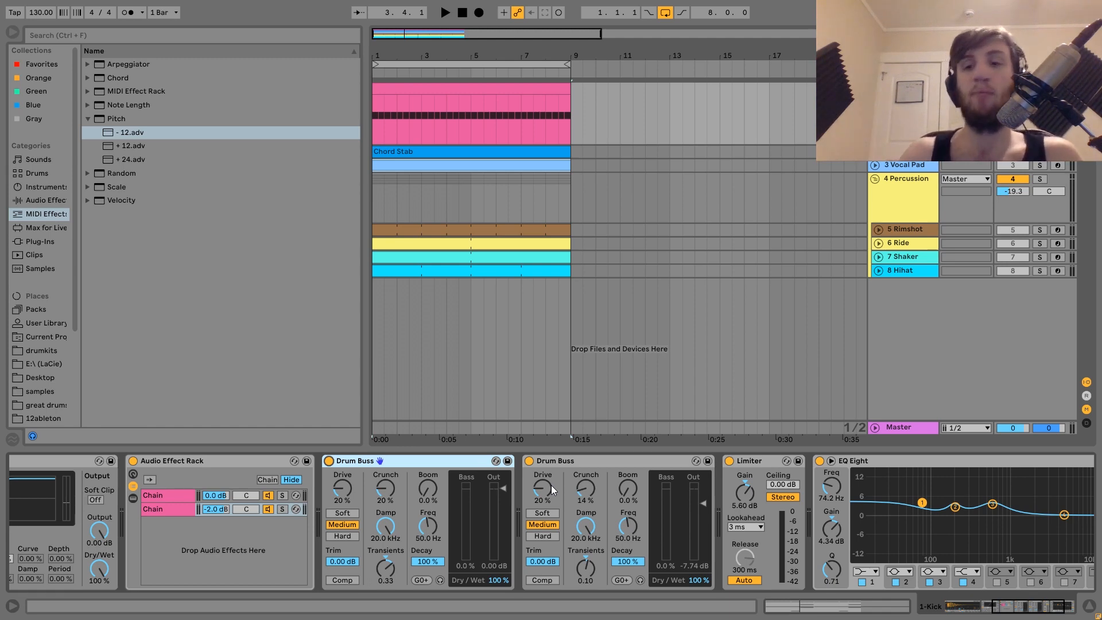
{"action": "key", "text": "space"}
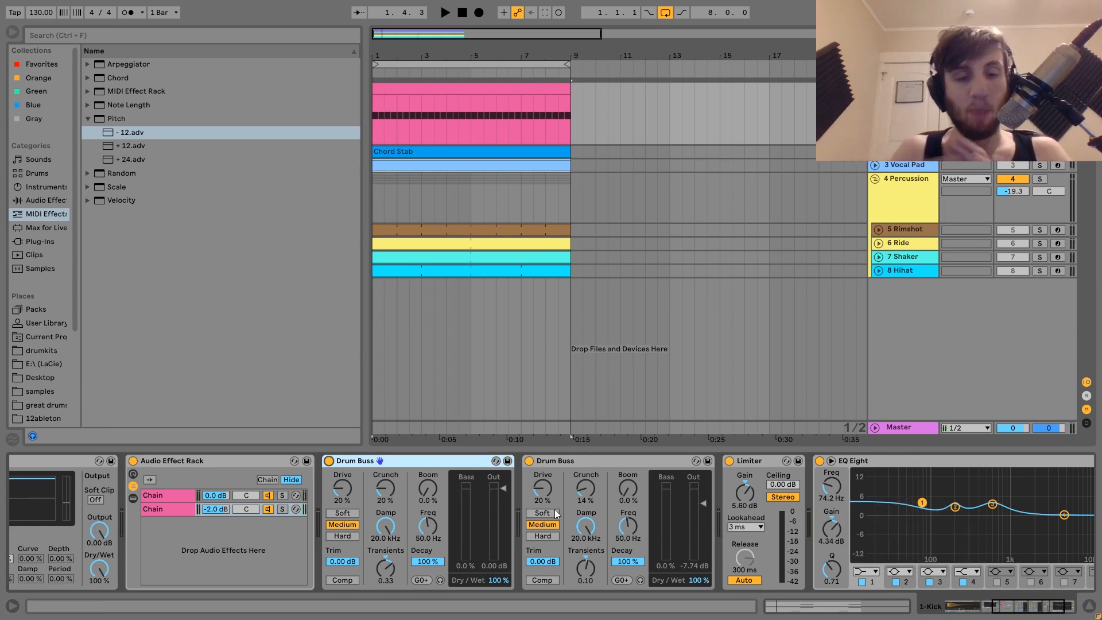
Bypass the second Drum Buss during playback and re-enable it to compare
{"action": "left_click", "coordinate": [528, 461]}
{"action": "key", "text": "space"}
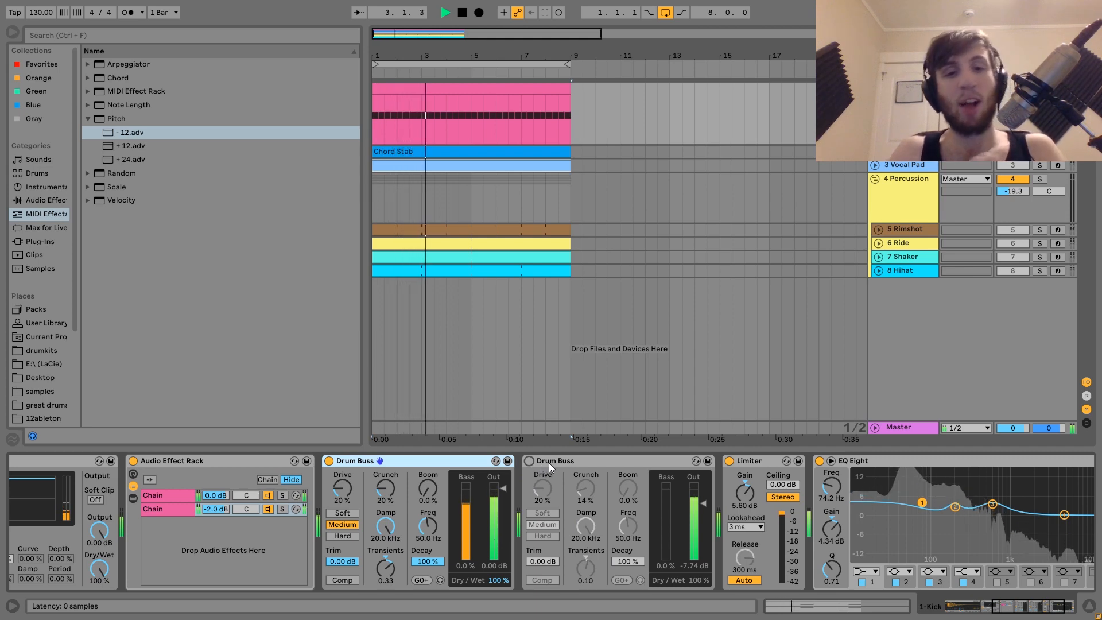
{"action": "left_click", "coordinate": [530, 461]}
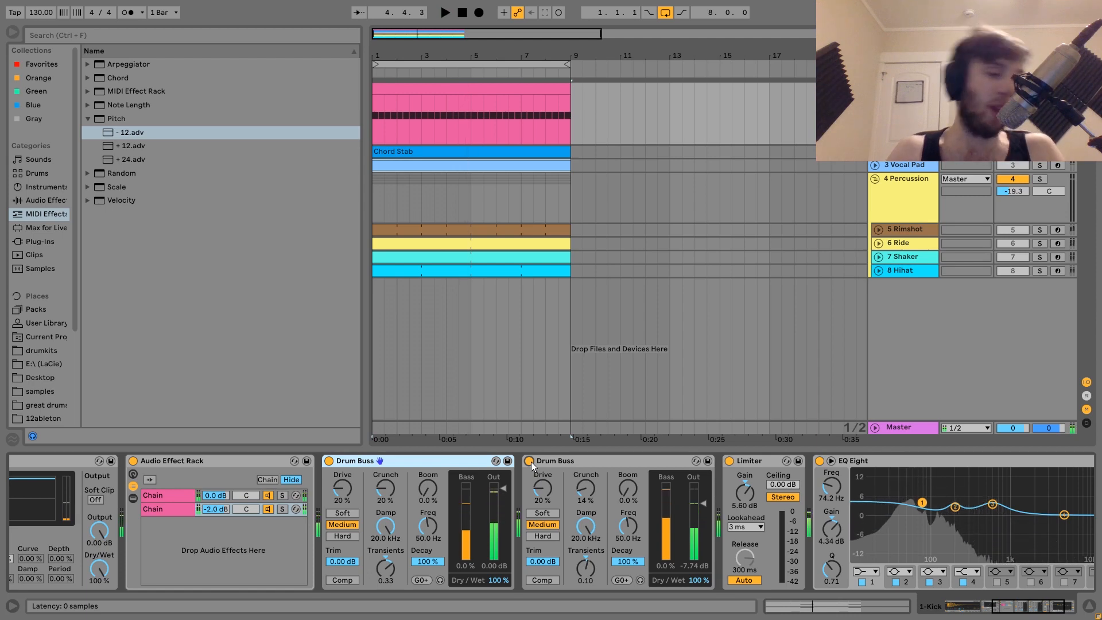
Bypass the Limiter during playback and switch it back on to compare
{"action": "scroll", "coordinate": [532, 462], "scroll_direction": "right", "scroll_amount": 3}
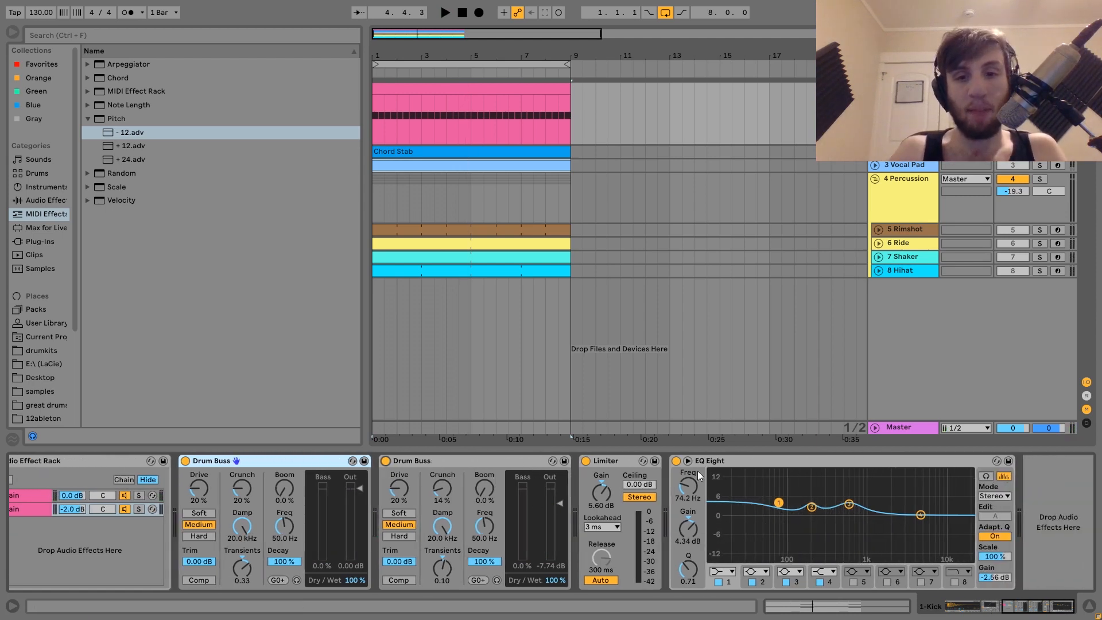
{"action": "left_click", "coordinate": [585, 462]}
{"action": "key", "text": "space"}
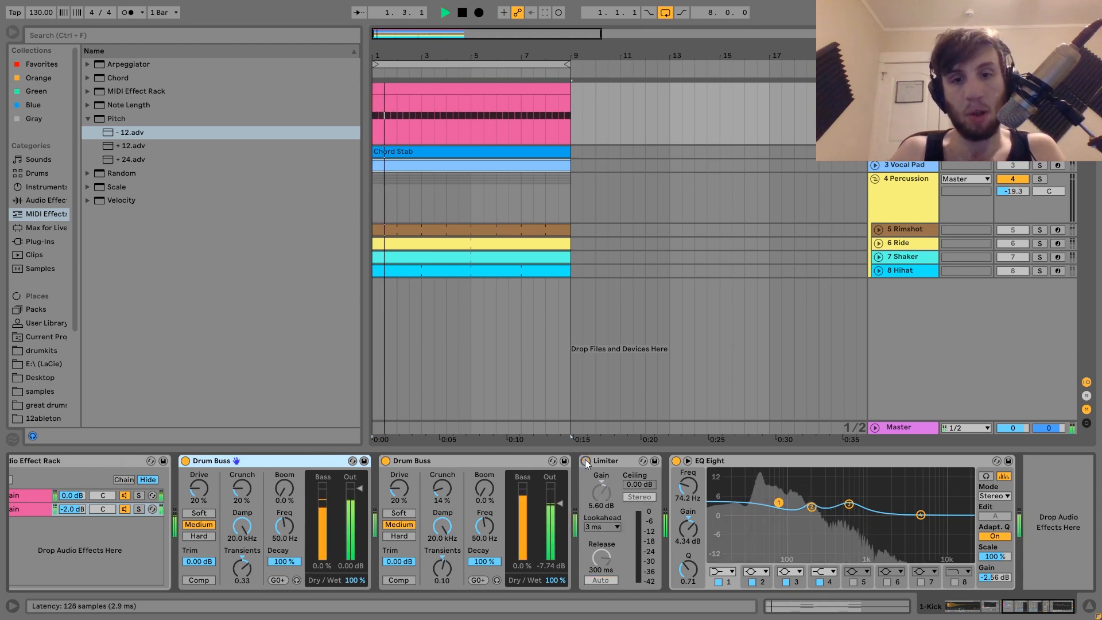
{"action": "left_click", "coordinate": [585, 461]}
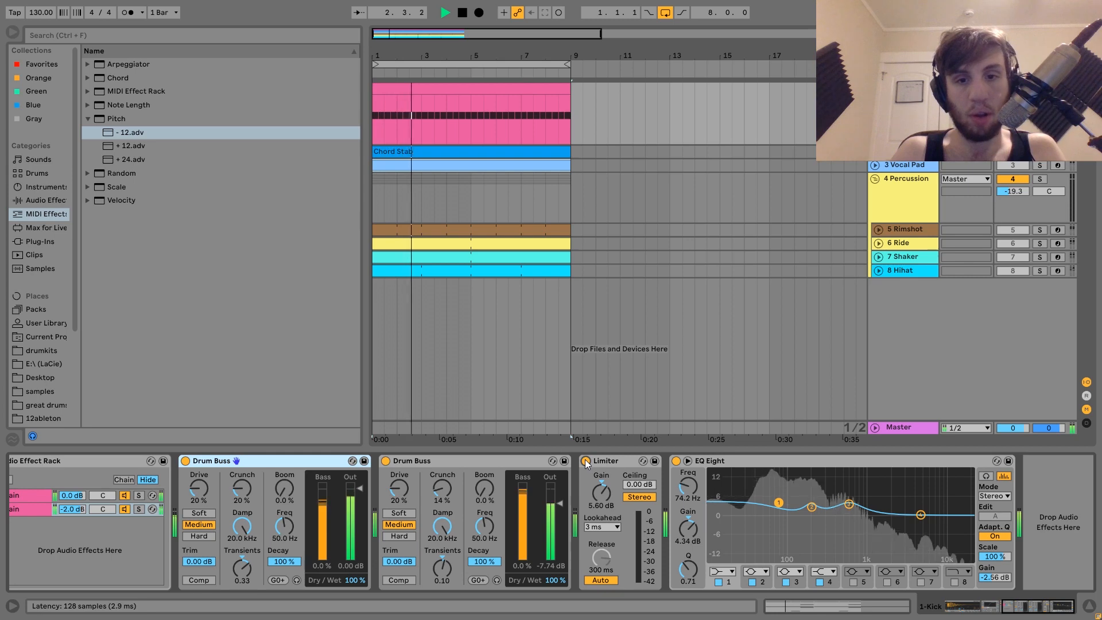
{"action": "key", "text": "space"}
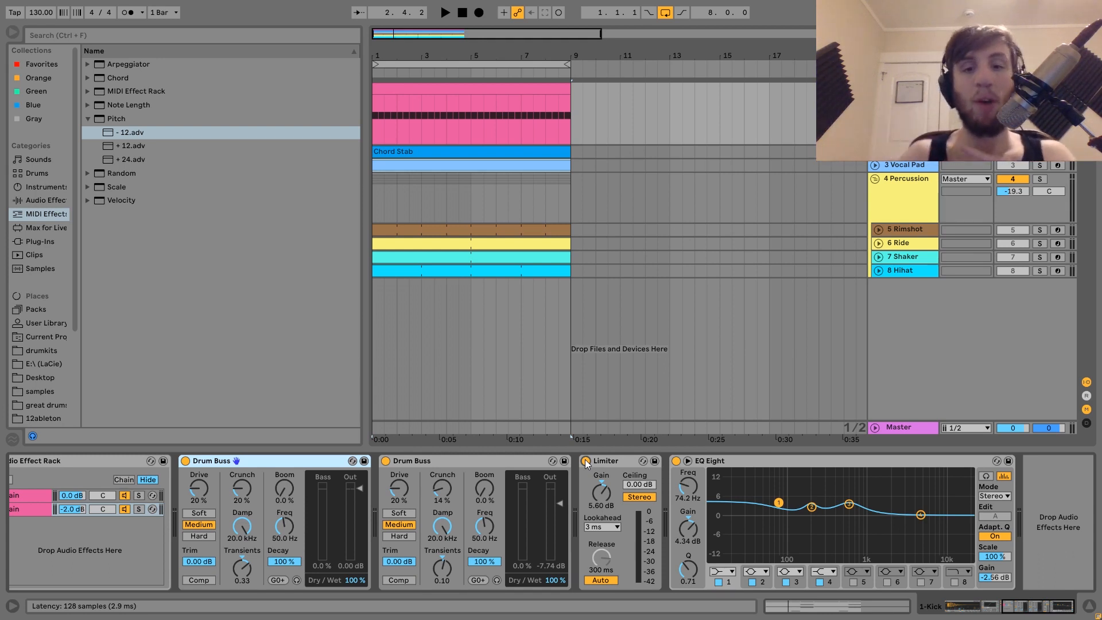
Play the kick once more with the Limiter bypassed and re-enable it mid-playback
{"action": "left_click", "coordinate": [586, 462]}
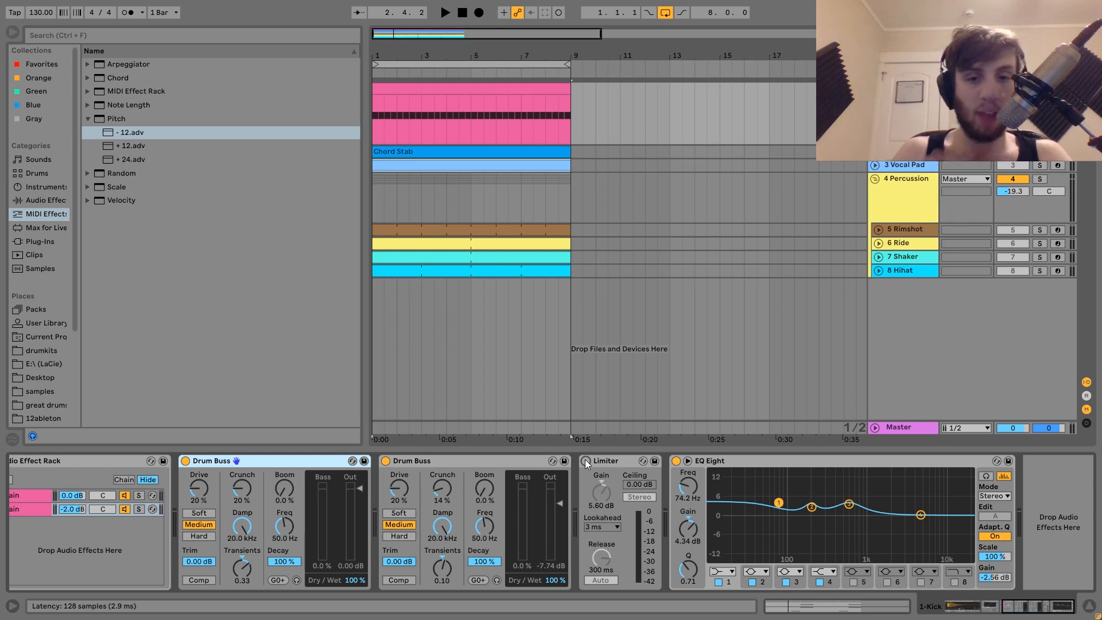
{"action": "key", "text": "space"}
{"action": "left_click", "coordinate": [586, 462]}
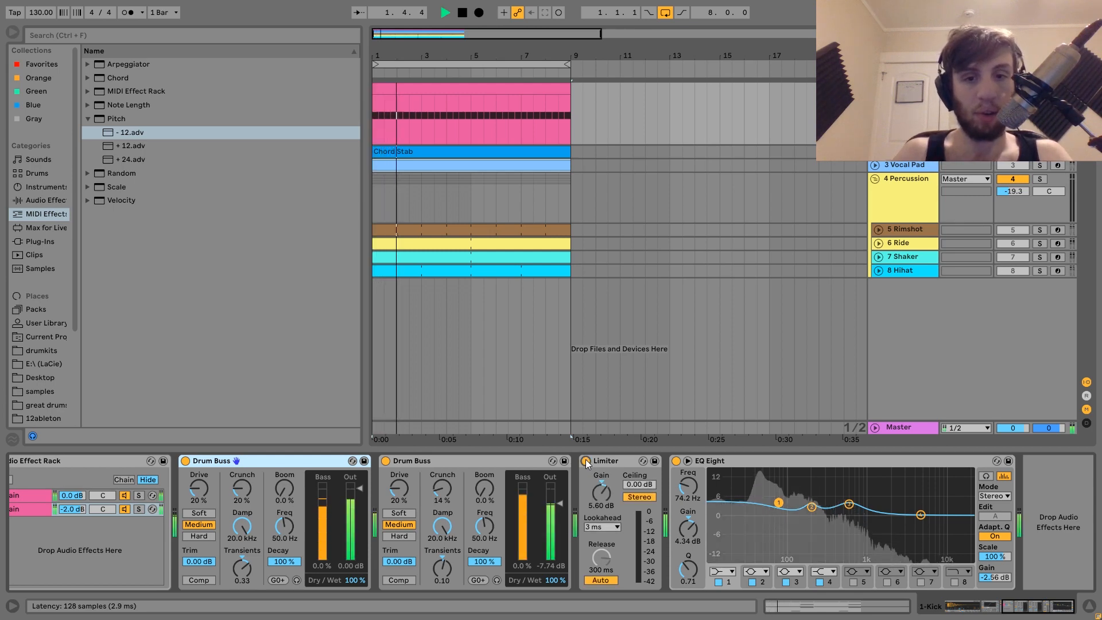
{"action": "key", "text": "space"}
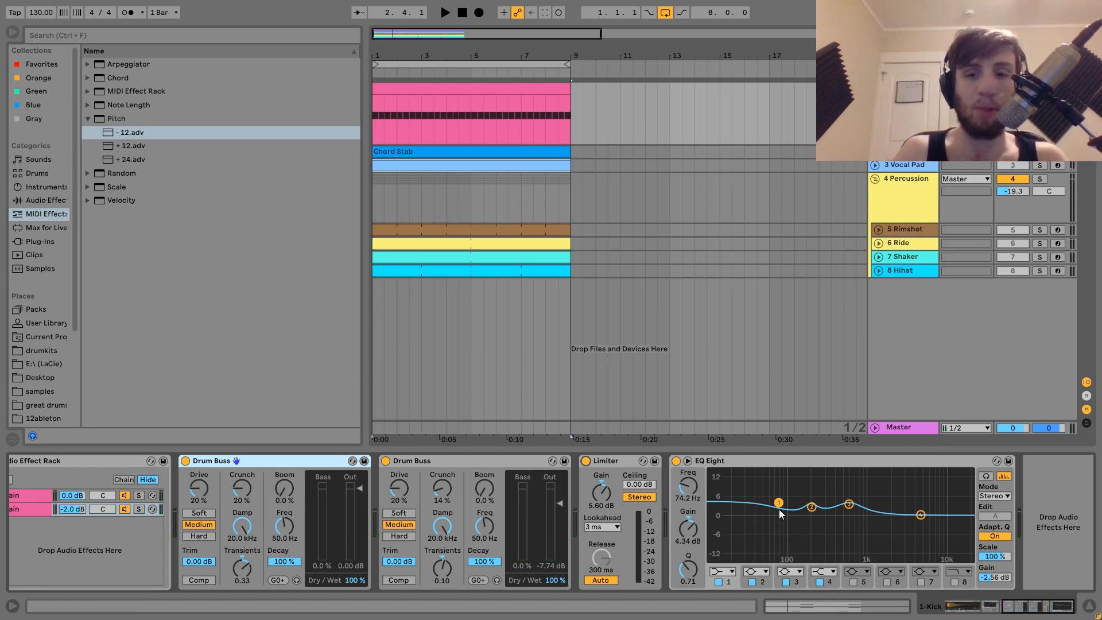
Inspect the EQ Eight bands and bypass EQ Eight during playback, re-enabling it to compare
{"action": "left_click", "coordinate": [812, 508]}
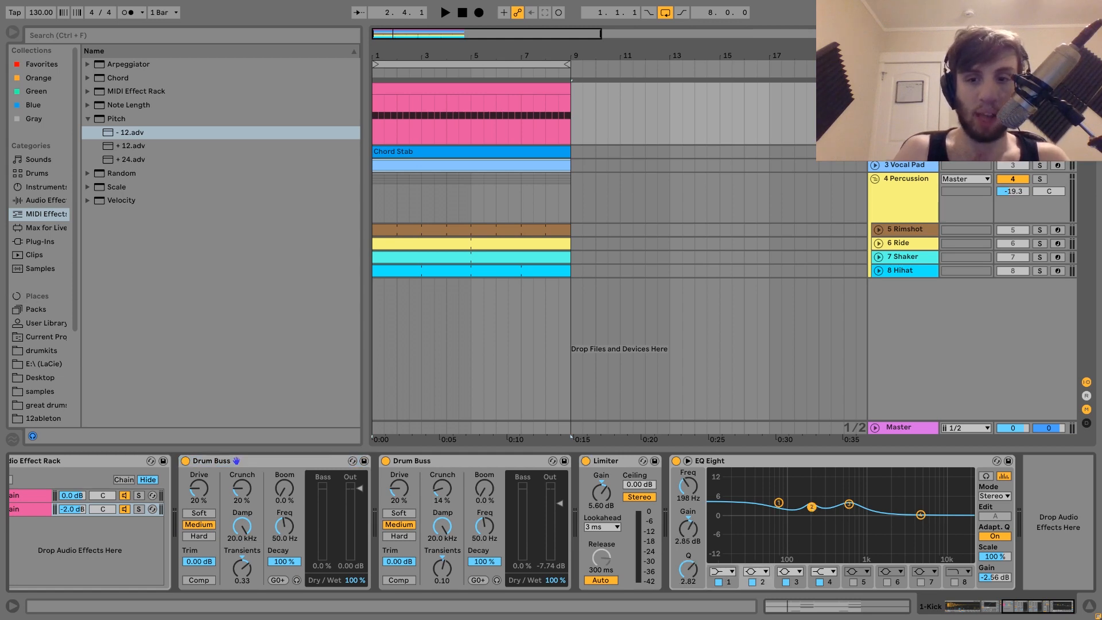
{"action": "left_click", "coordinate": [847, 505]}
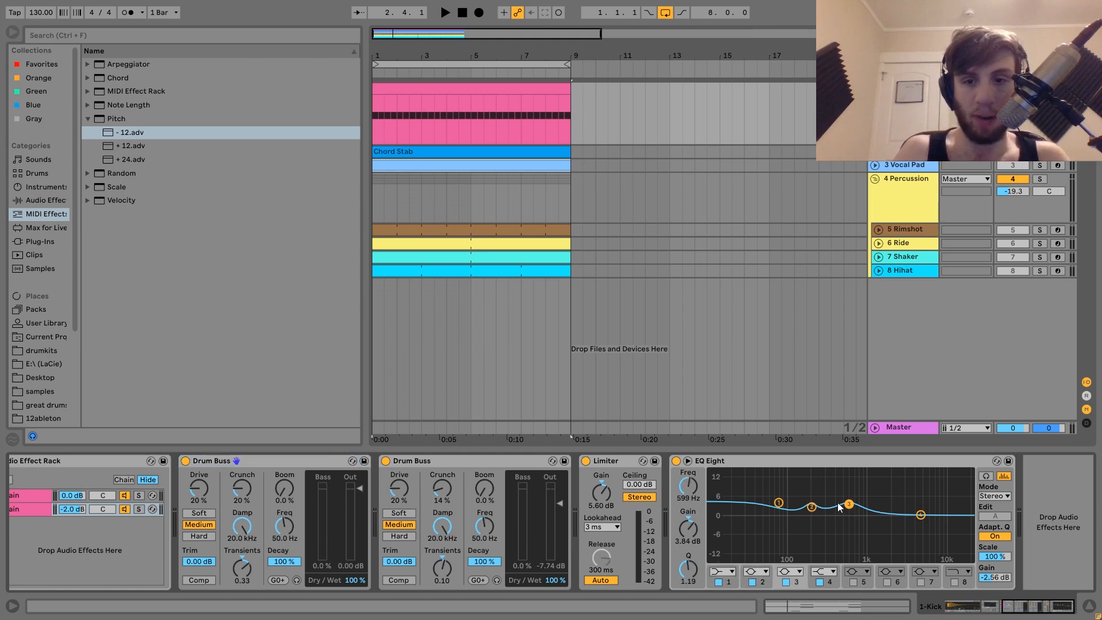
{"action": "left_click", "coordinate": [676, 462]}
{"action": "key", "text": "space"}
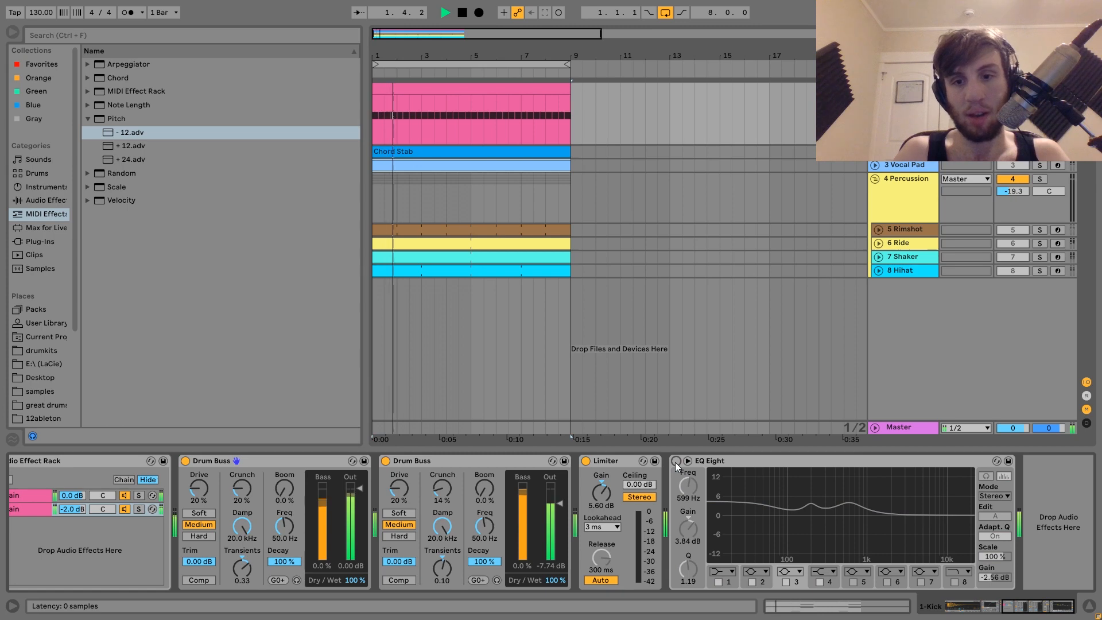
{"action": "left_click", "coordinate": [675, 461]}
{"action": "key", "text": "space"}
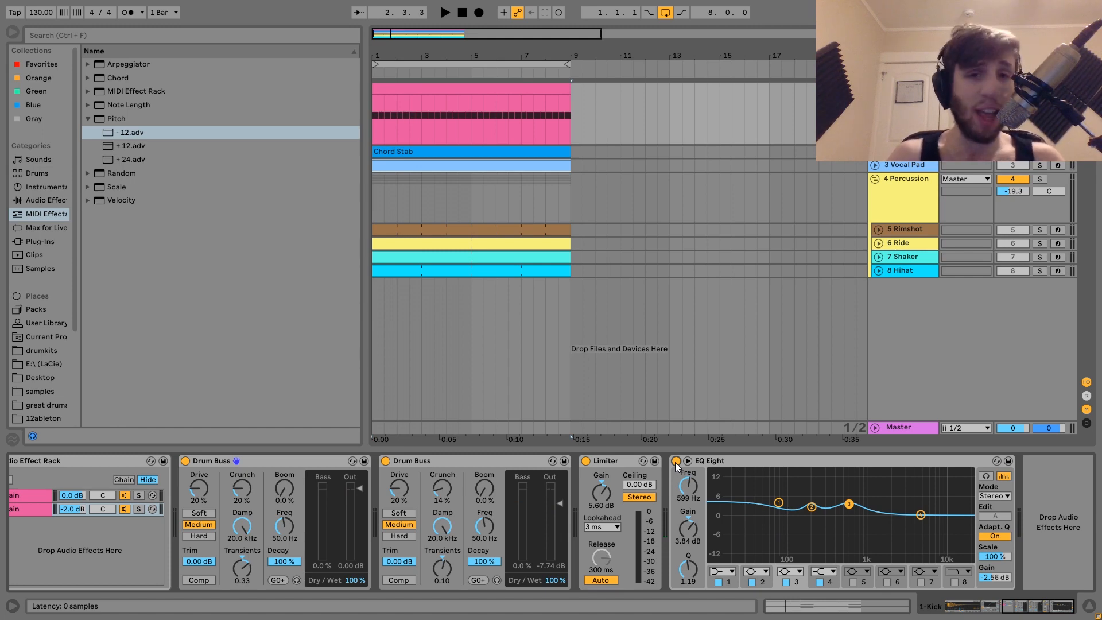
Select and expand the Chord Stab track and play it while viewing its Operator device chain
{"action": "left_click", "coordinate": [886, 152]}
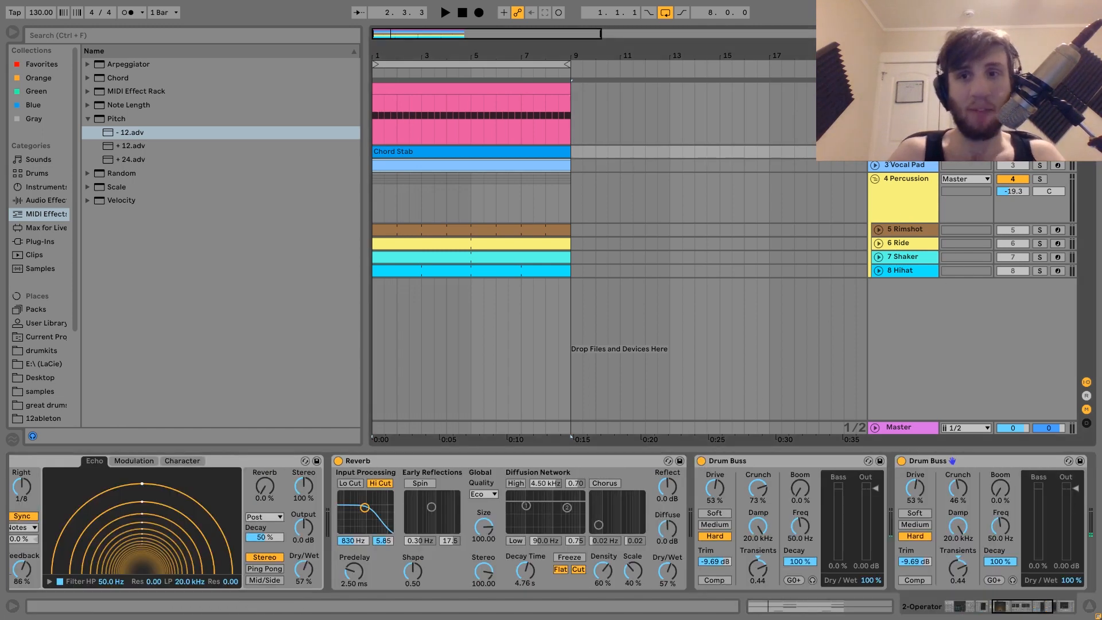
{"action": "left_click", "coordinate": [875, 152]}
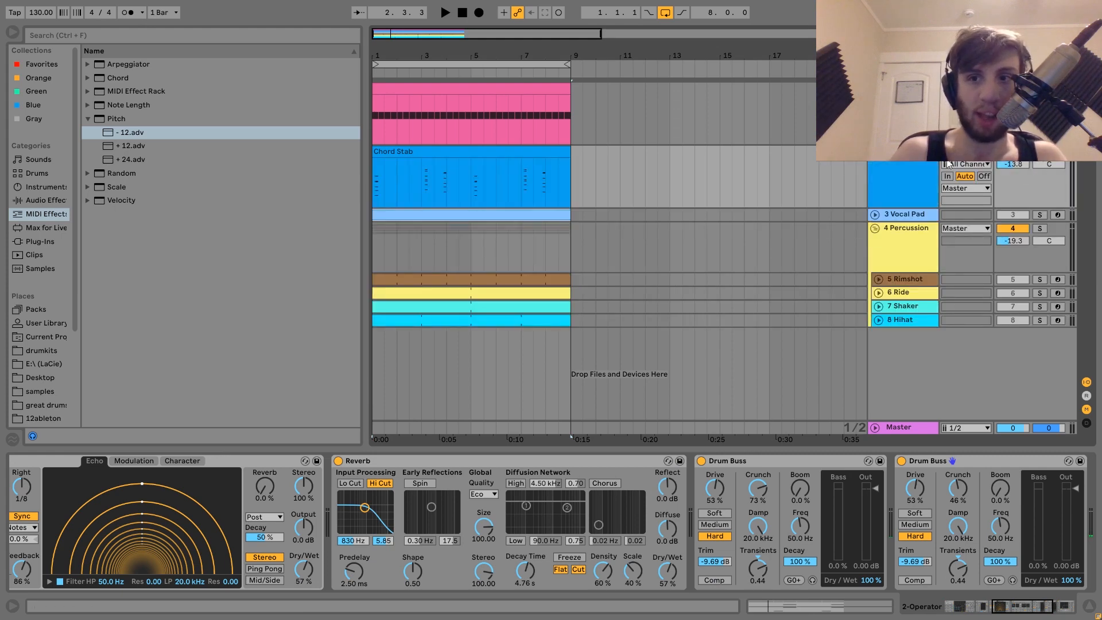
{"action": "key", "text": "space"}
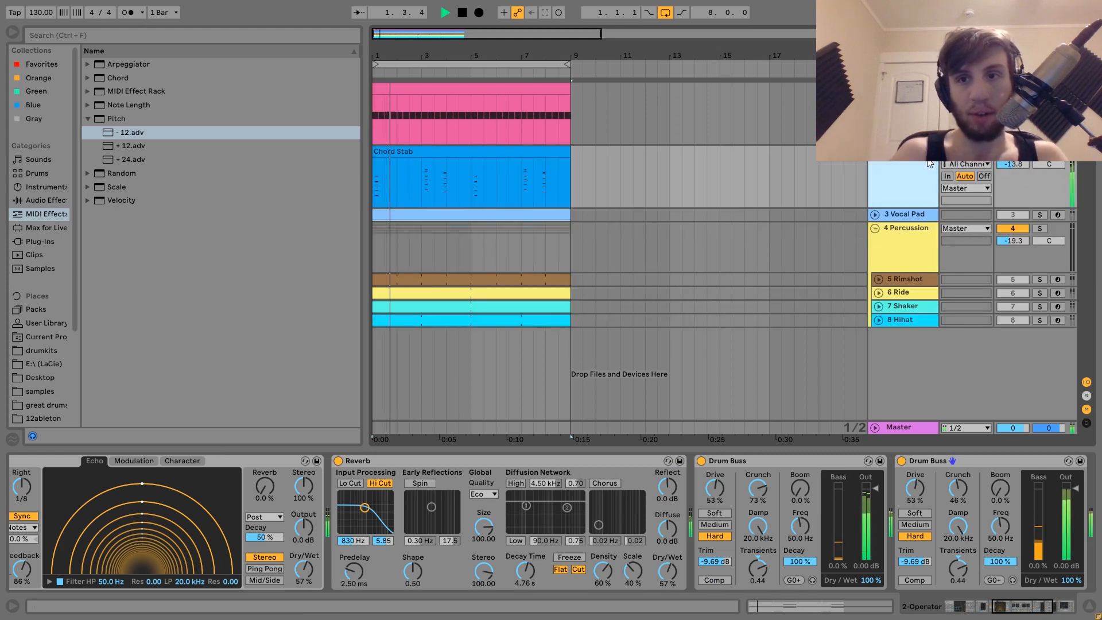
{"action": "scroll", "coordinate": [533, 549], "scroll_direction": "up", "scroll_amount": 5}
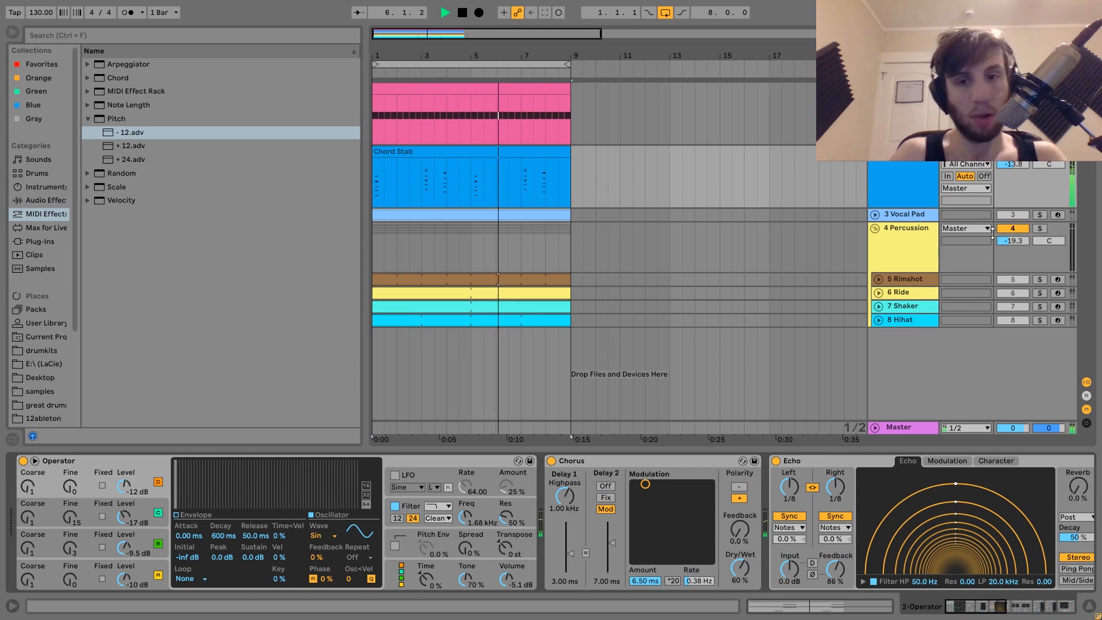
{"action": "key", "text": "space"}
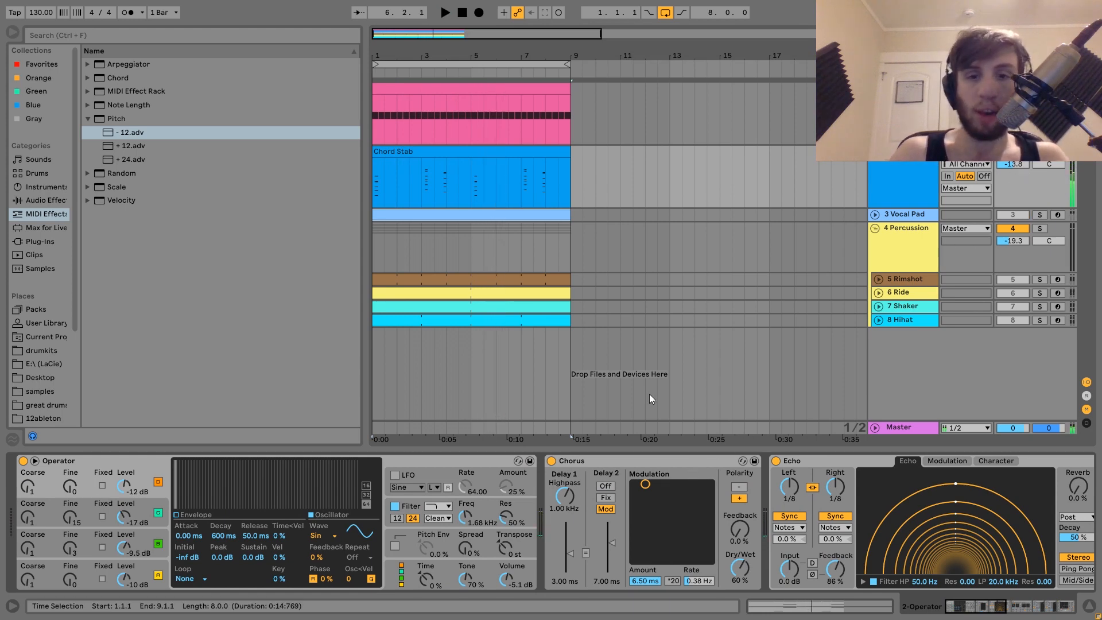
Open the Chord Stab clip in the MIDI editor and select its chords to examine their note ranges
{"action": "double_click", "coordinate": [431, 198]}
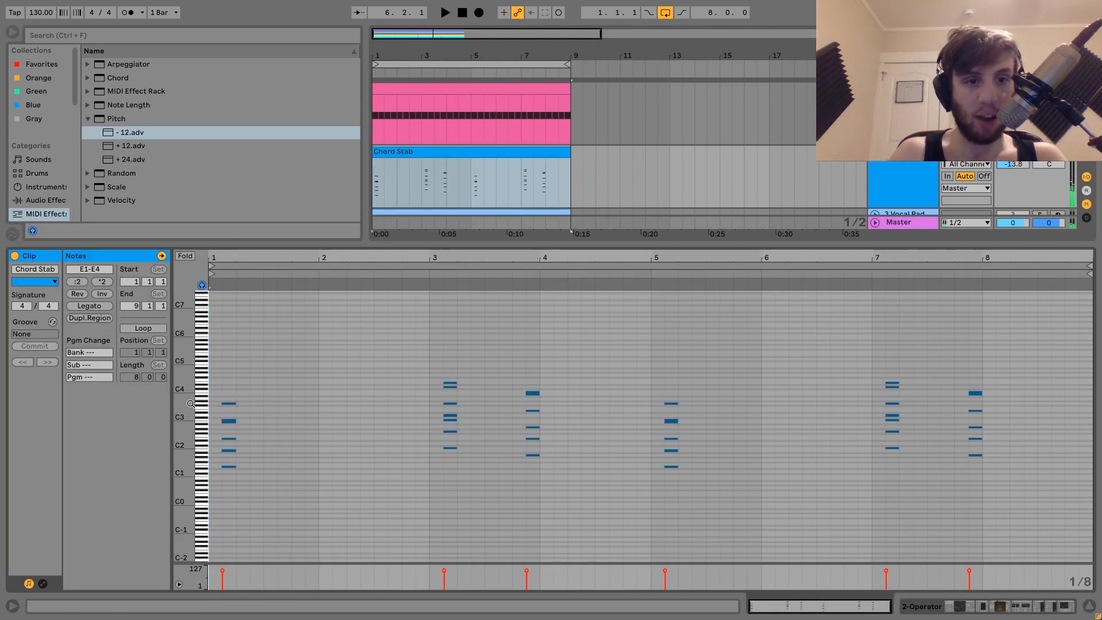
{"action": "mouse_move", "coordinate": [187, 432]}
{"action": "left_mouse_down"}
{"action": "mouse_move", "coordinate": [210, 431]}
{"action": "mouse_move", "coordinate": [188, 431]}
{"action": "left_mouse_up"}
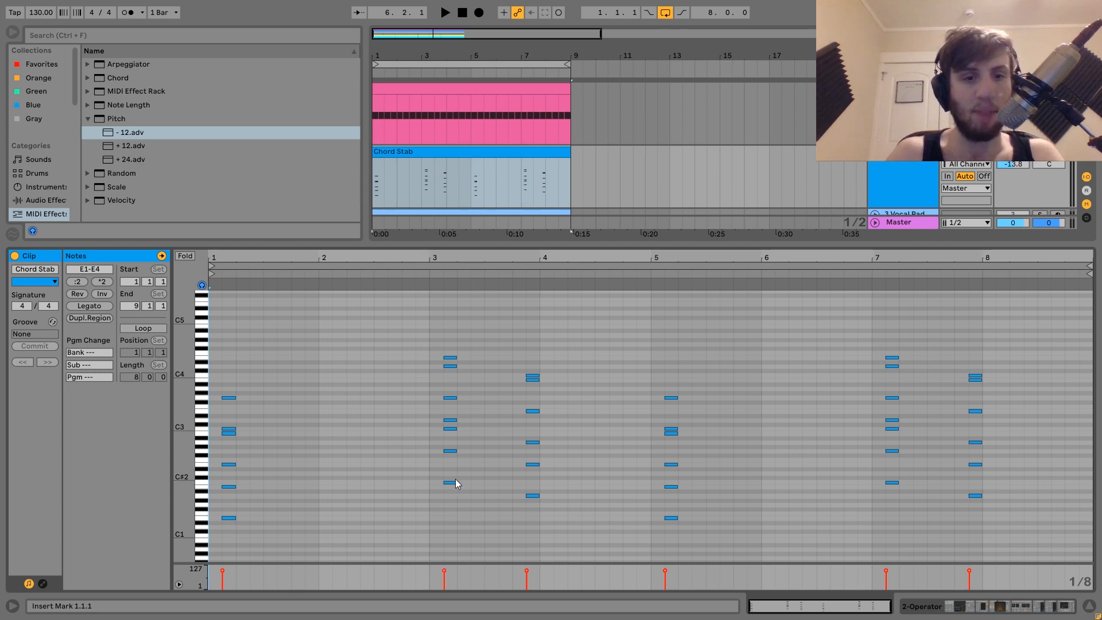
{"action": "left_click_drag", "start_coordinate": [454, 498], "coordinate": [444, 331]}
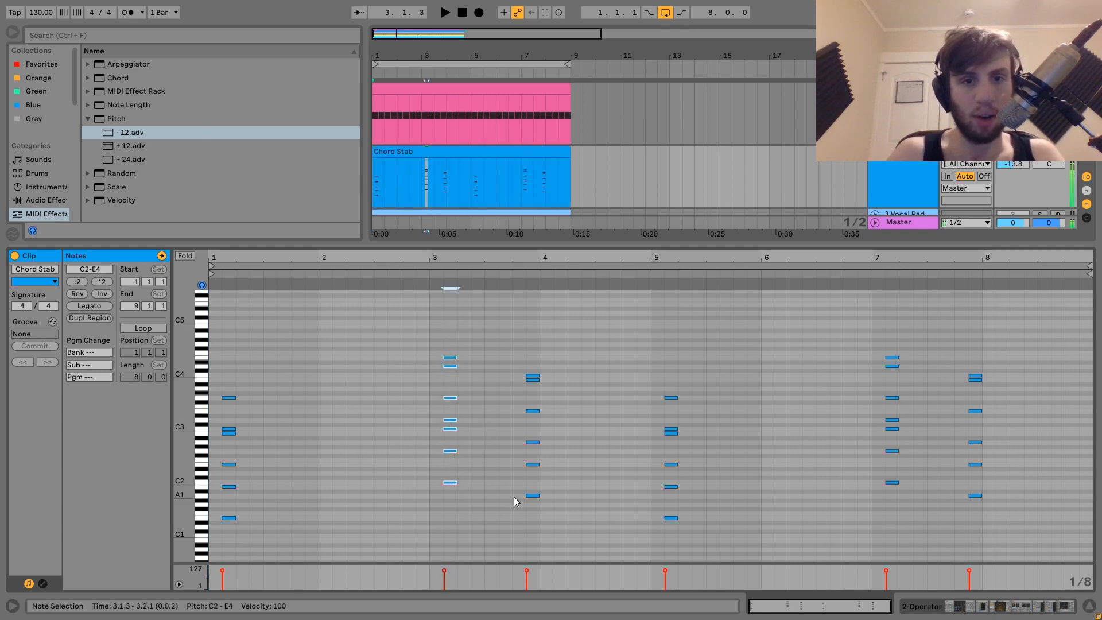
{"action": "left_click_drag", "start_coordinate": [531, 511], "coordinate": [532, 345]}
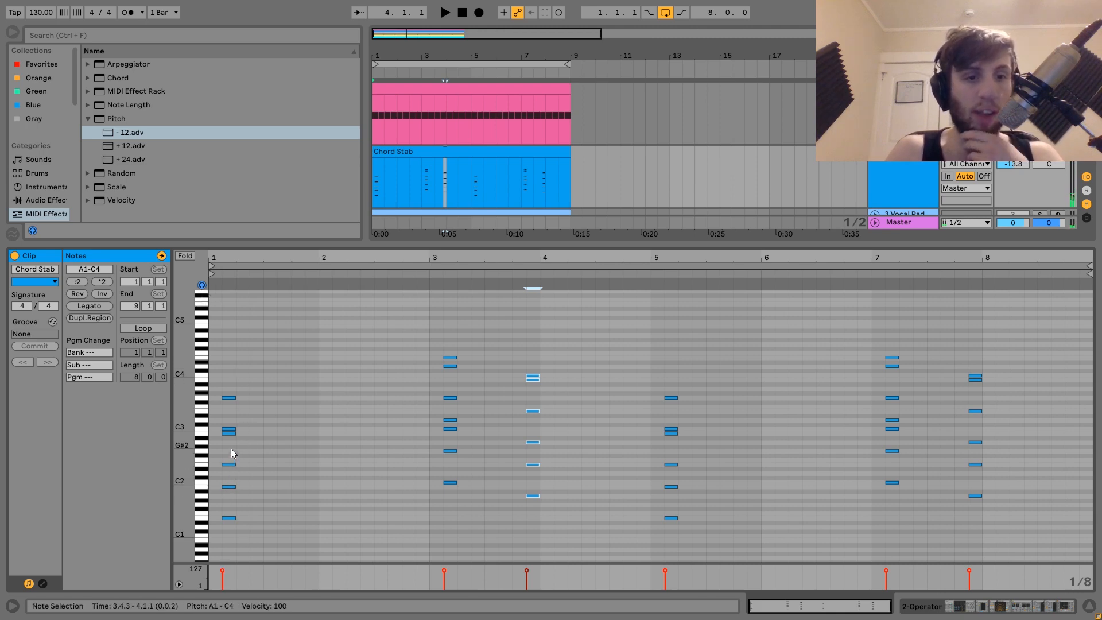
{"action": "left_click", "coordinate": [229, 434]}
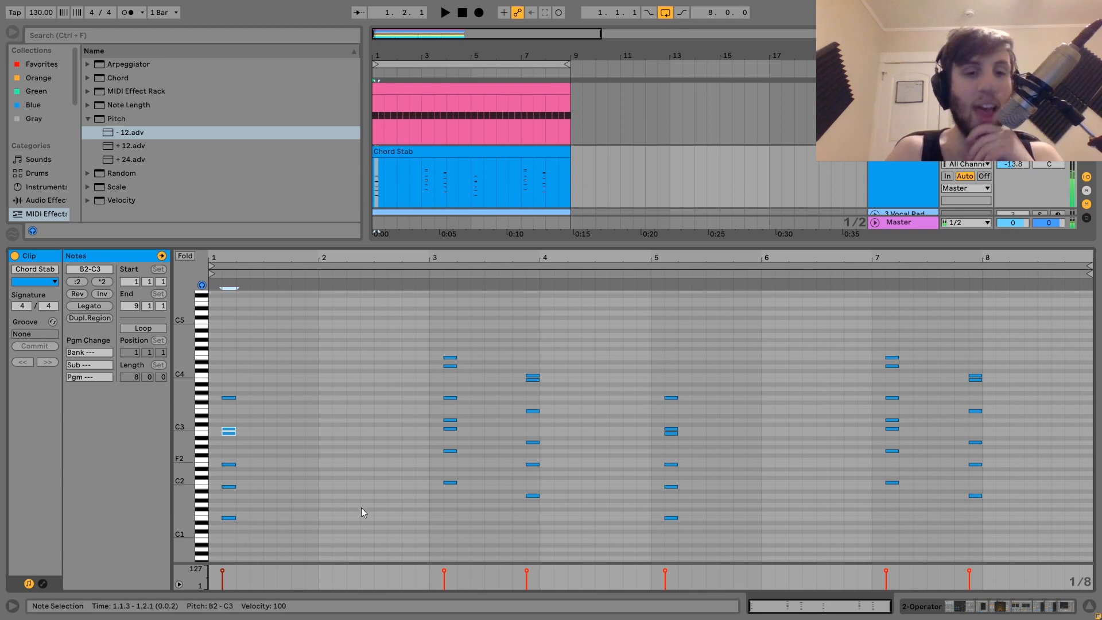
{"action": "left_click", "coordinate": [534, 392]}
{"action": "left_click_drag", "start_coordinate": [534, 393], "coordinate": [534, 379]}
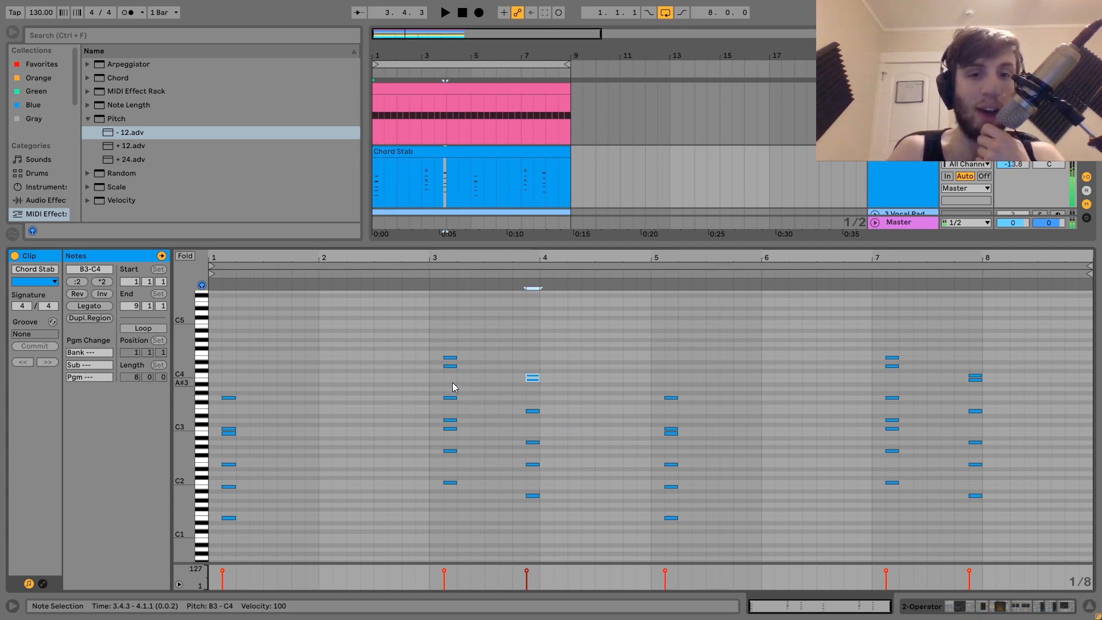
{"action": "left_click_drag", "start_coordinate": [452, 383], "coordinate": [451, 356]}
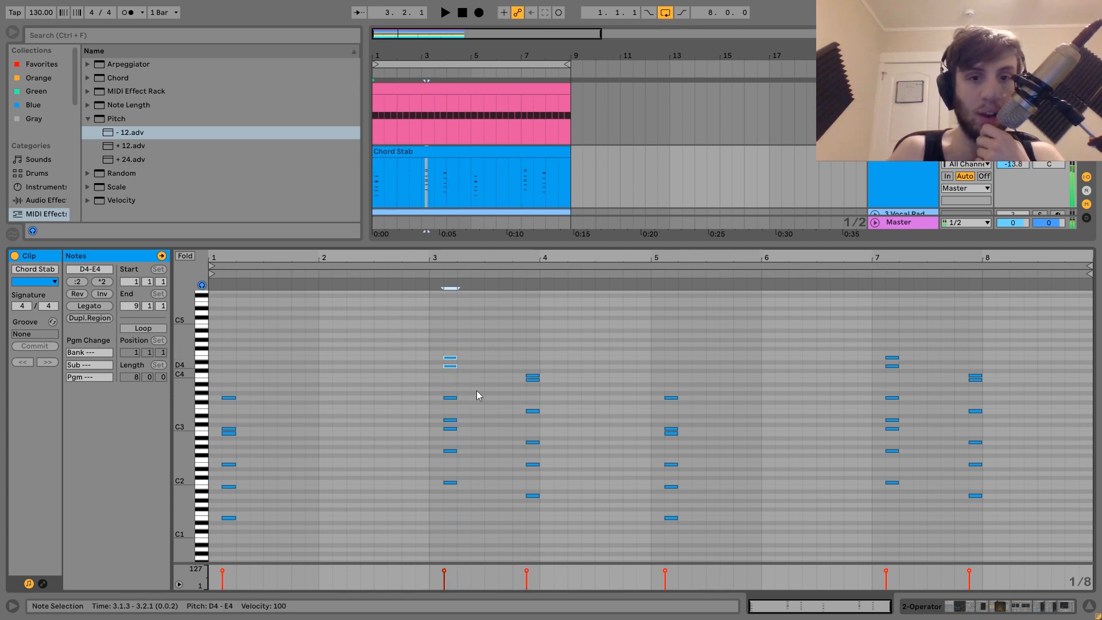
{"action": "left_click_drag", "start_coordinate": [453, 495], "coordinate": [454, 295]}
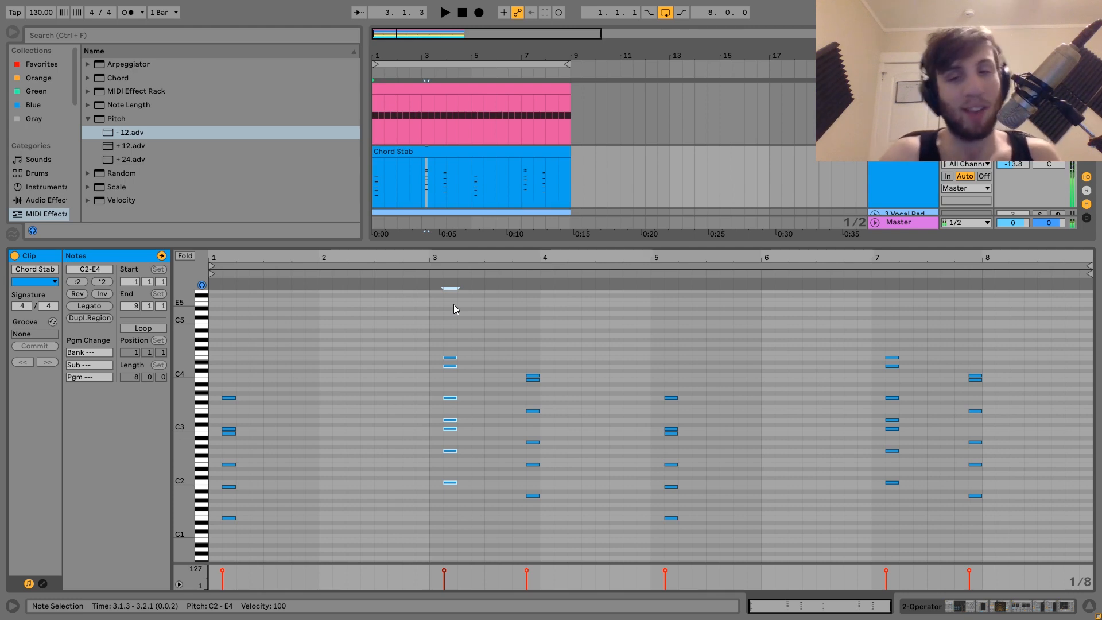
Switch Operator's filter off during playback, view each of its oscillators, and switch the filter back on
{"action": "left_click", "coordinate": [922, 190]}
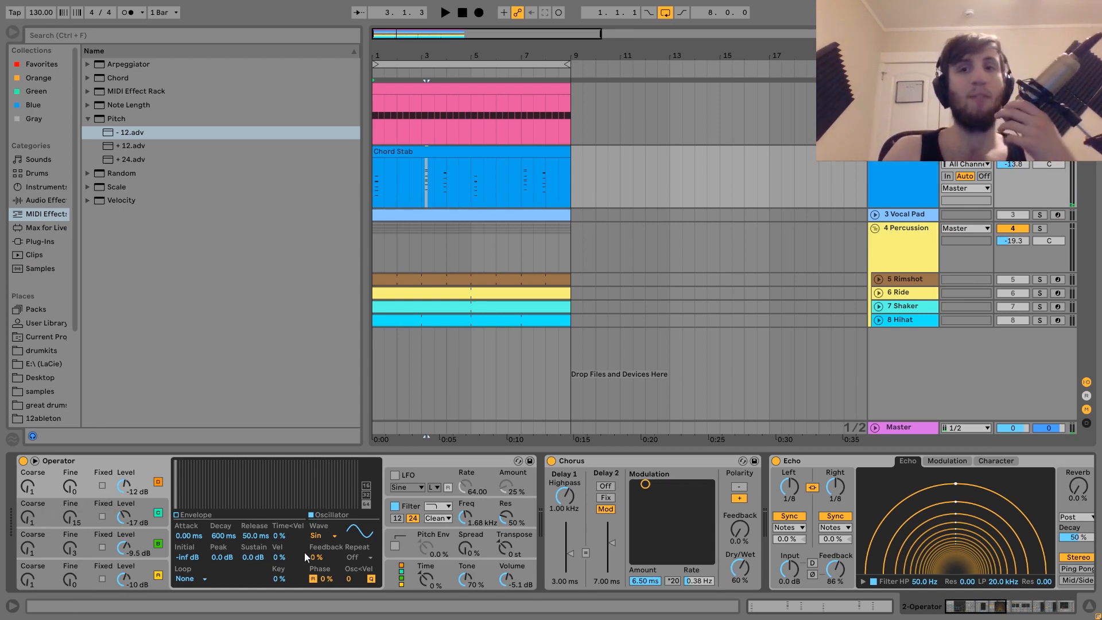
{"action": "left_click", "coordinate": [395, 506]}
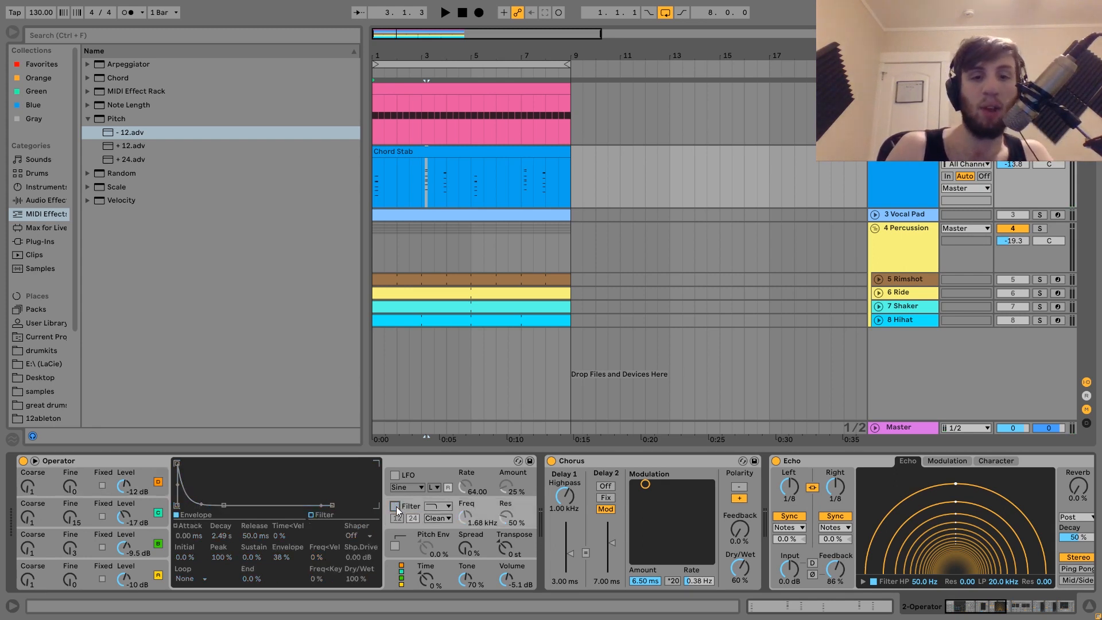
{"action": "key", "text": "space"}
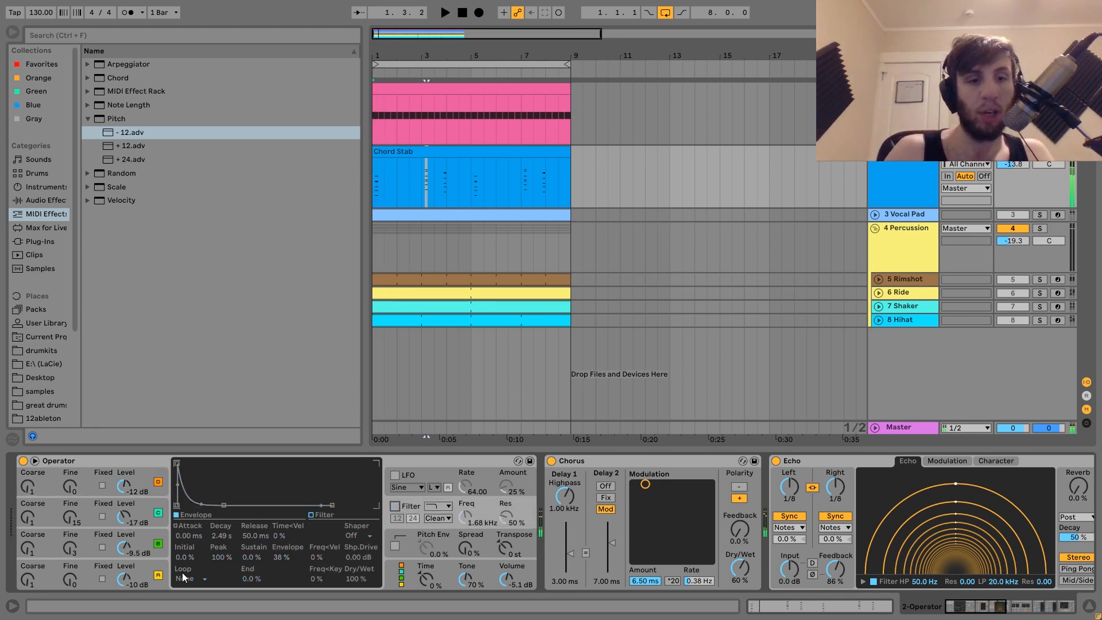
{"action": "left_click", "coordinate": [151, 570]}
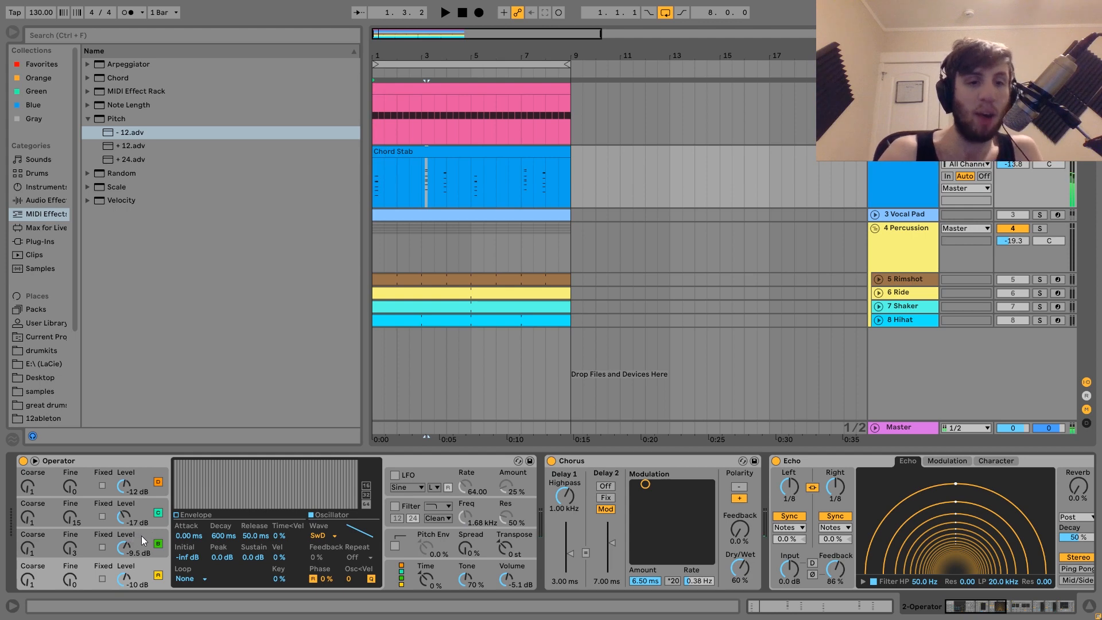
{"action": "left_click", "coordinate": [144, 540]}
{"action": "left_click", "coordinate": [146, 504]}
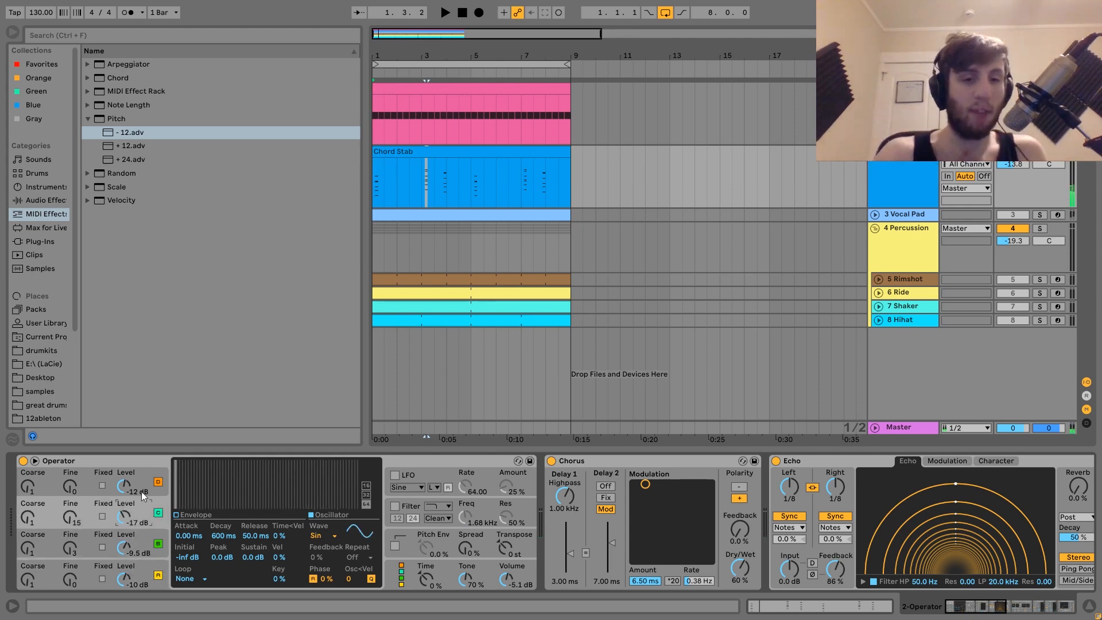
{"action": "left_click", "coordinate": [141, 492]}
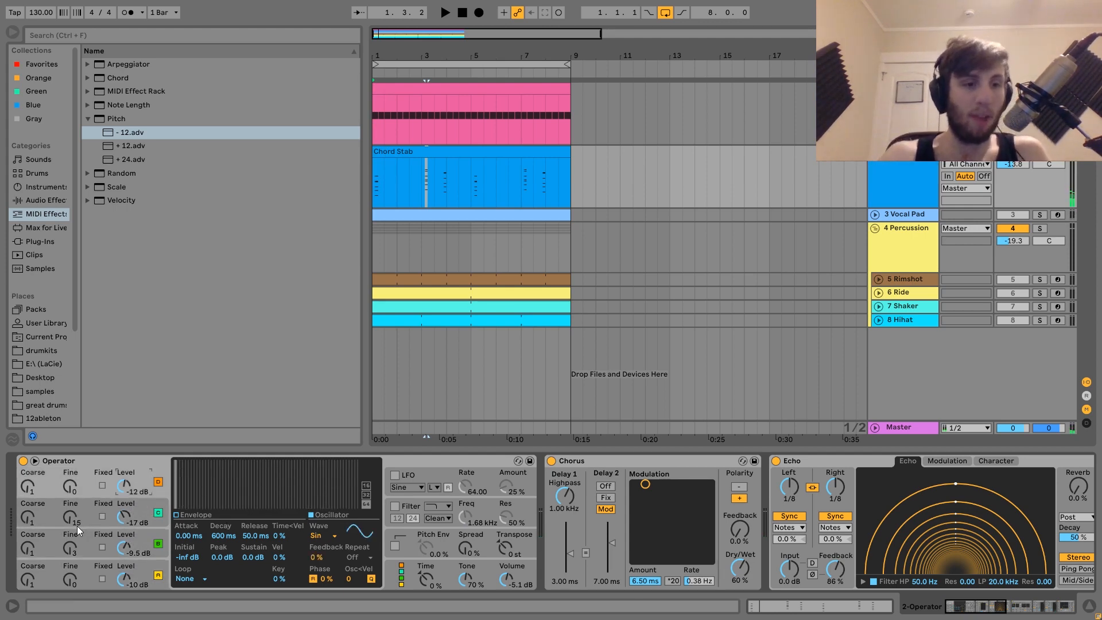
{"action": "left_click", "coordinate": [395, 506]}
{"action": "key", "text": "space"}
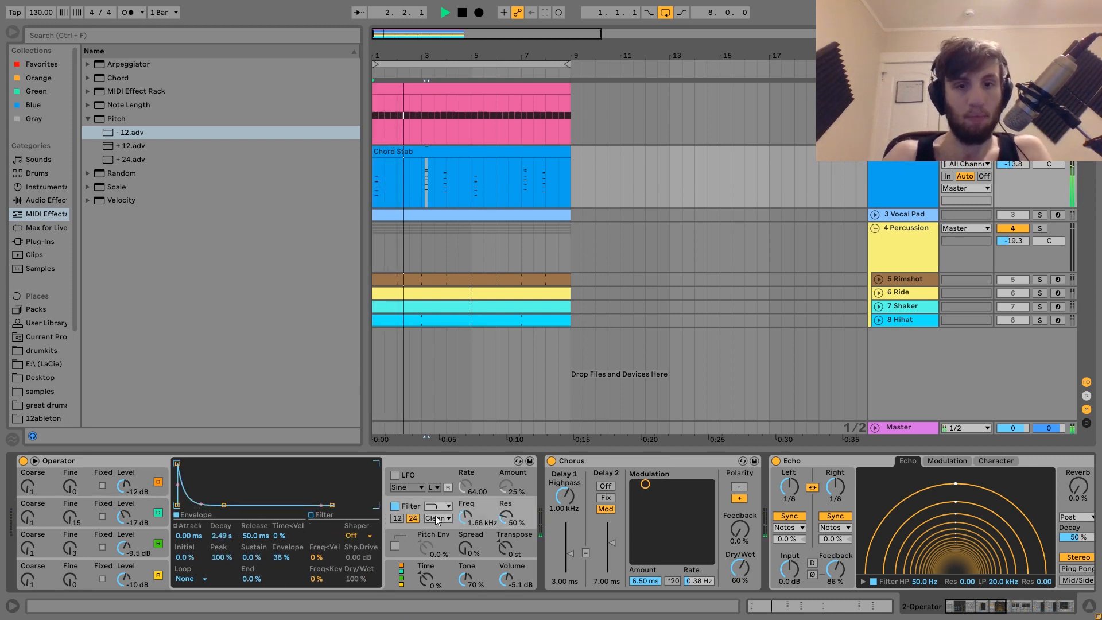
Play the chord stab with the filter on and browse its Chorus and Echo devices
{"action": "key", "text": "space"}
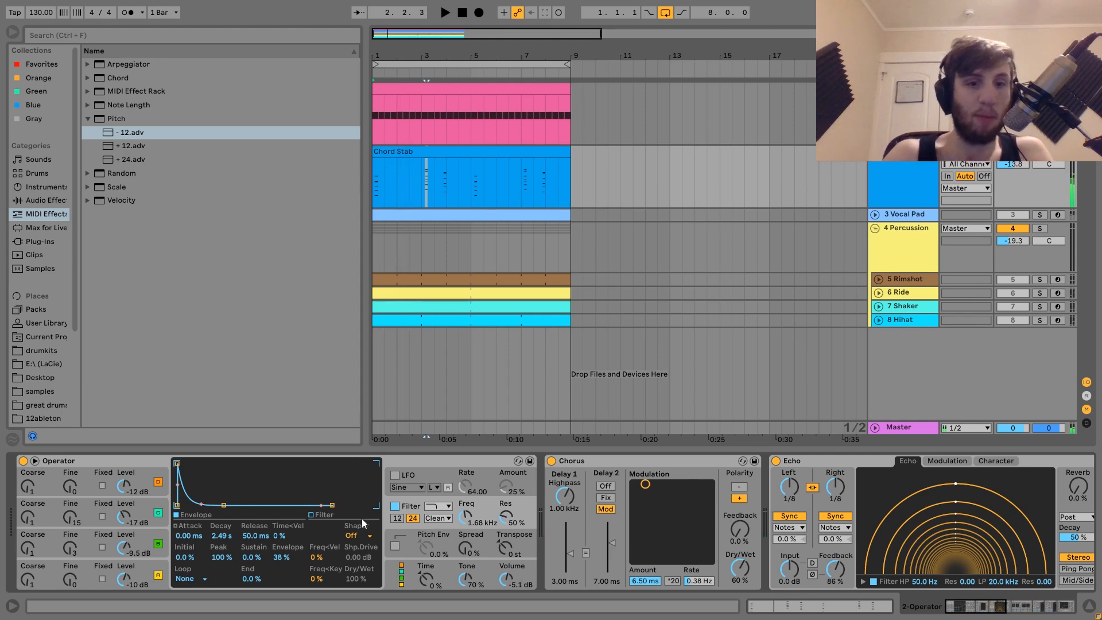
{"action": "key", "text": "space"}
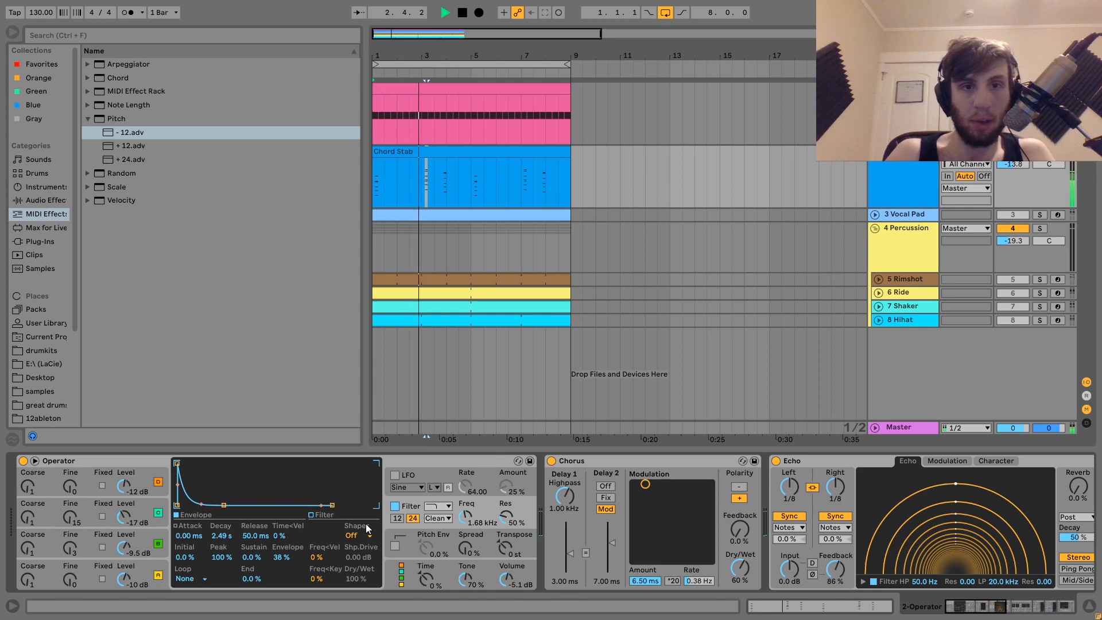
{"action": "key", "text": "space"}
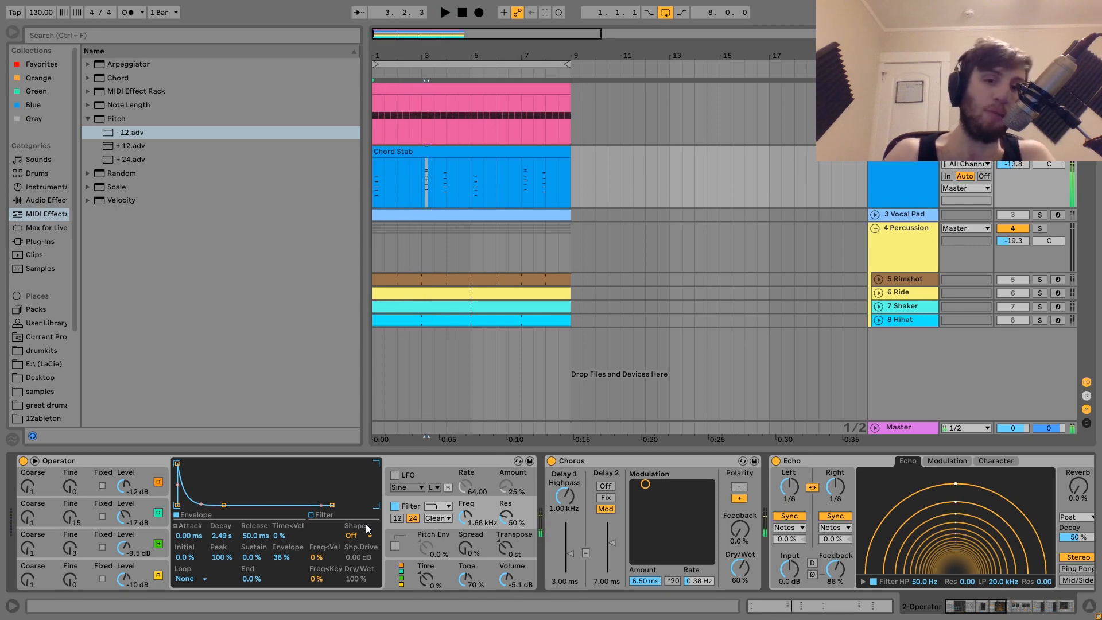
{"action": "scroll", "coordinate": [366, 524], "scroll_direction": "down", "scroll_amount": 10}
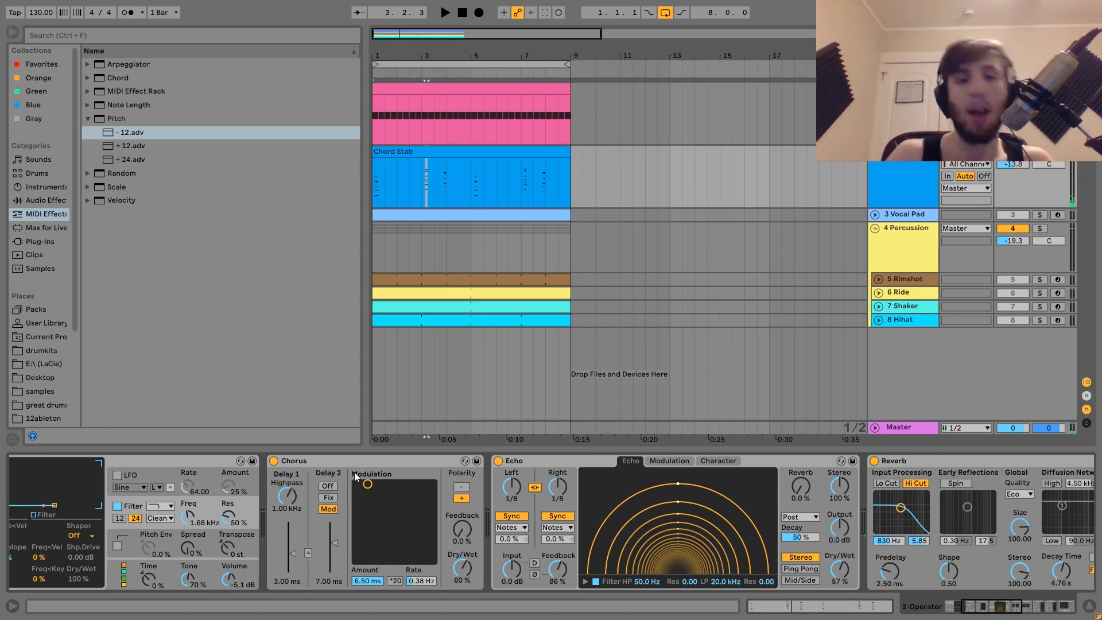
{"action": "scroll", "coordinate": [355, 476], "scroll_direction": "right", "scroll_amount": 5}
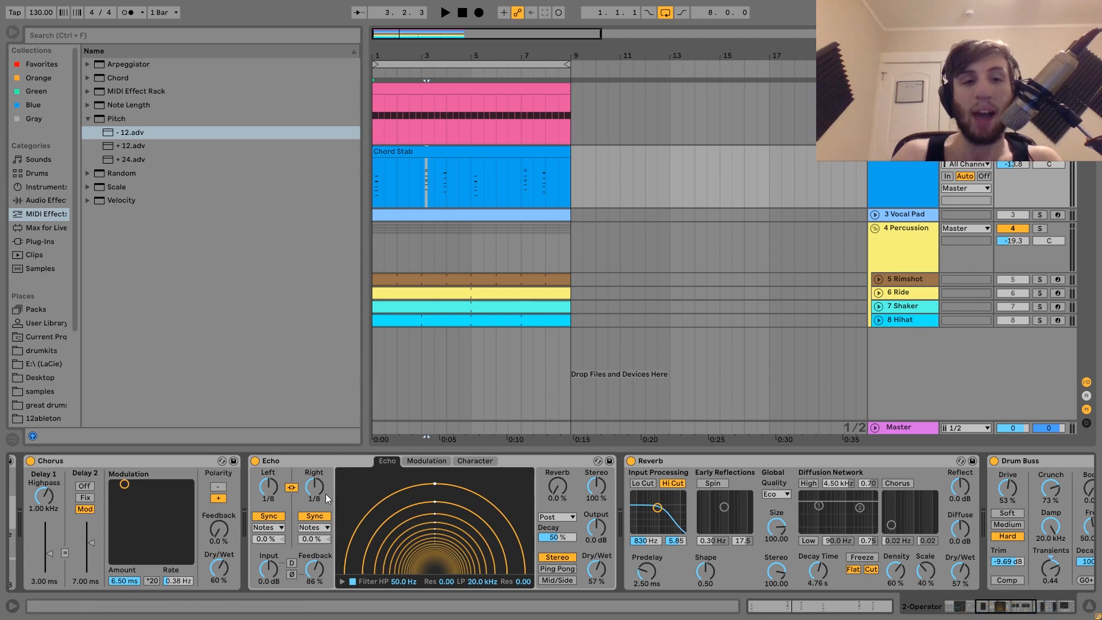
{"action": "key", "text": "space"}
{"action": "key", "text": "space"}
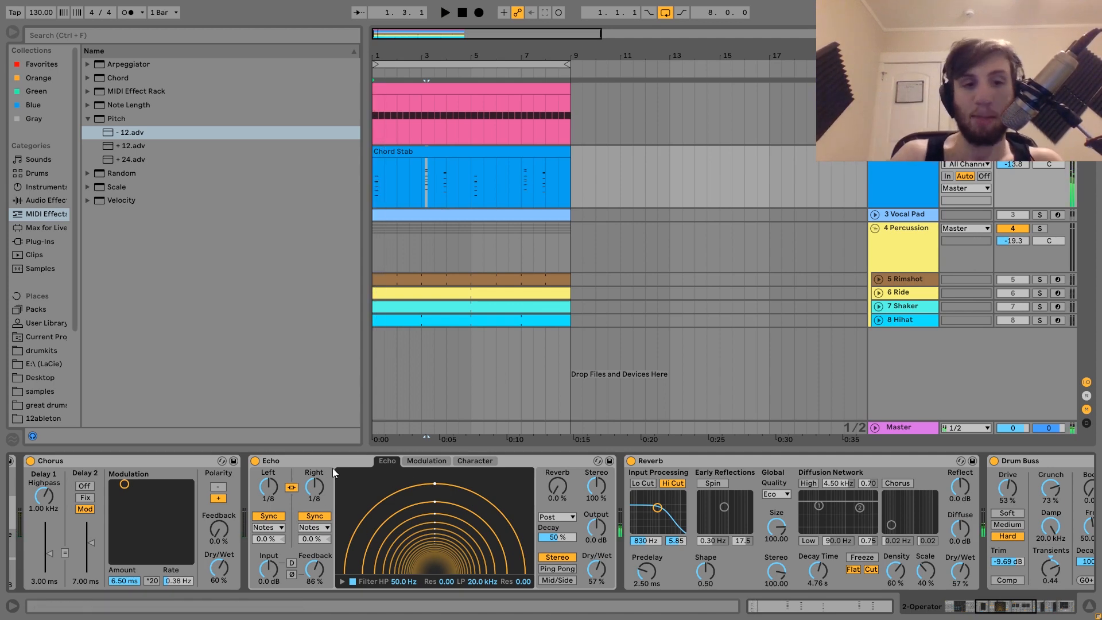
Scroll along the chord stab's chain through Reverb and both Drum Buss devices to Auto Filter, playing it again
{"action": "scroll", "coordinate": [521, 580], "scroll_direction": "right", "scroll_amount": 5}
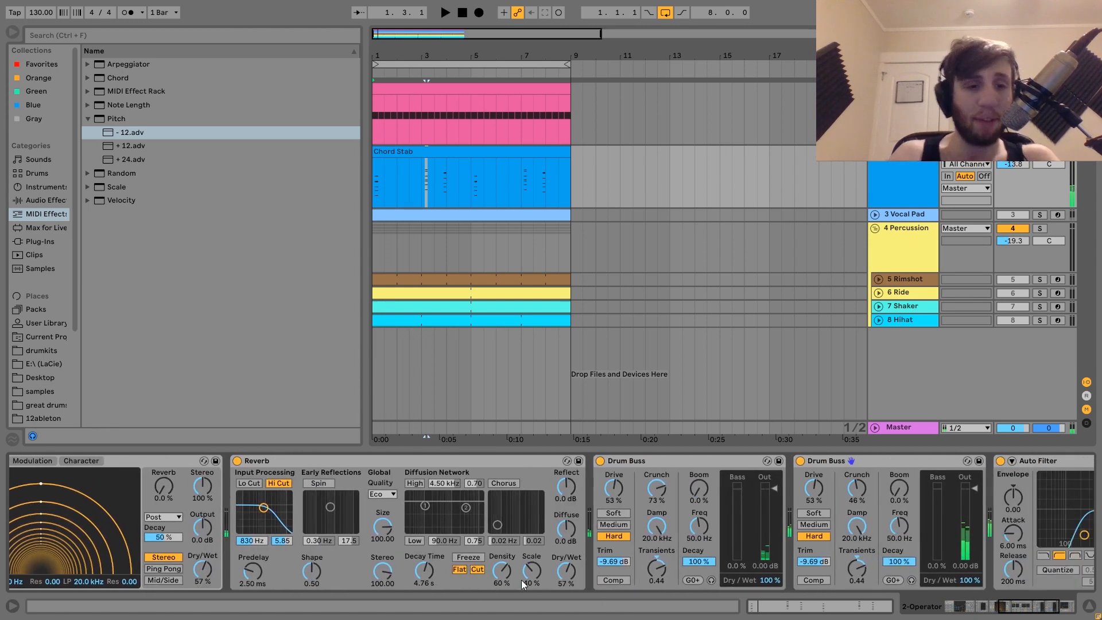
{"action": "scroll", "coordinate": [521, 580], "scroll_direction": "right", "scroll_amount": 1}
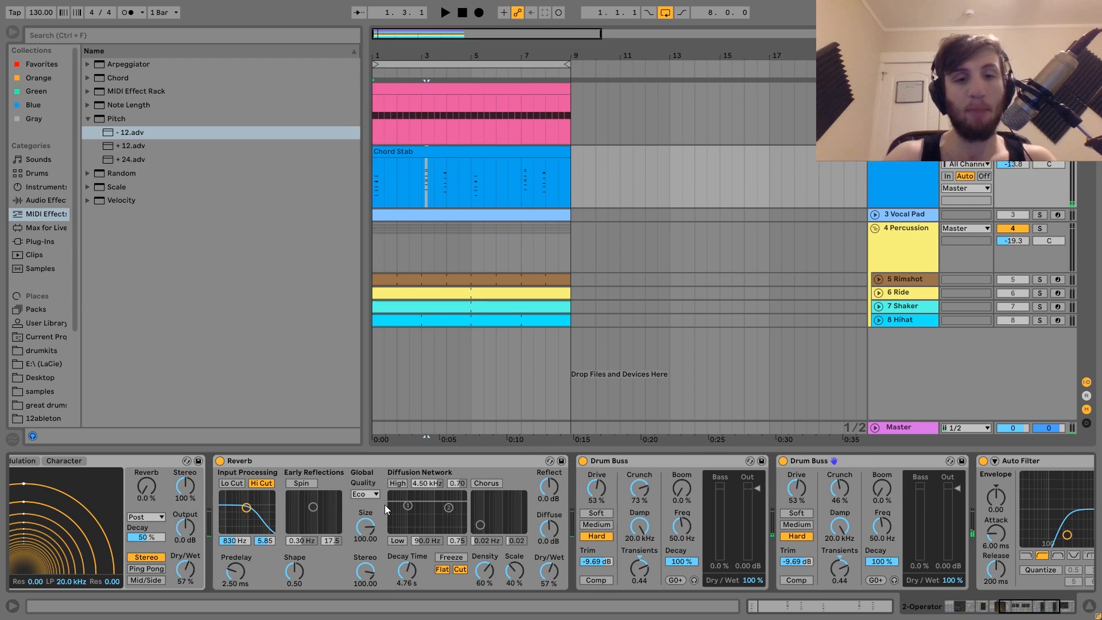
{"action": "key", "text": "space"}
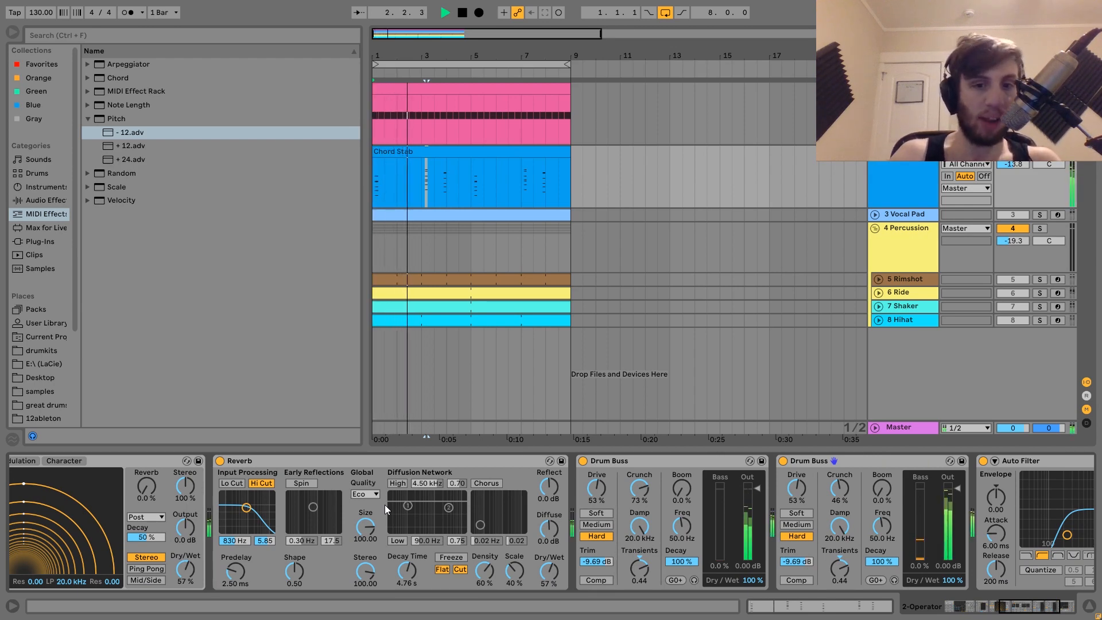
{"action": "key", "text": "space"}
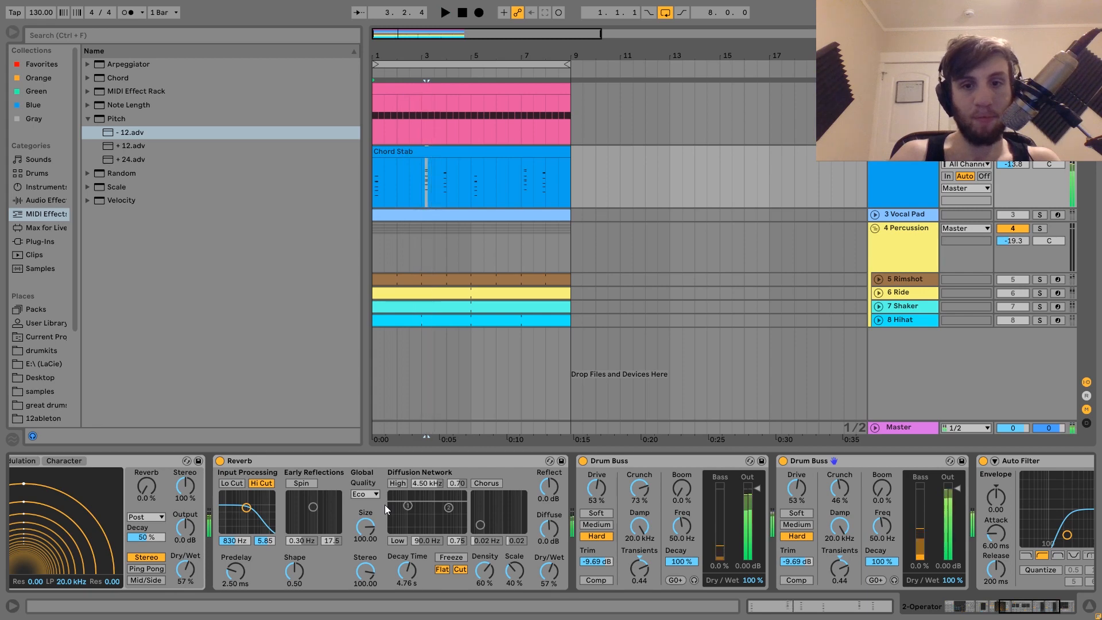
{"action": "scroll", "coordinate": [385, 505], "scroll_direction": "down", "scroll_amount": 5}
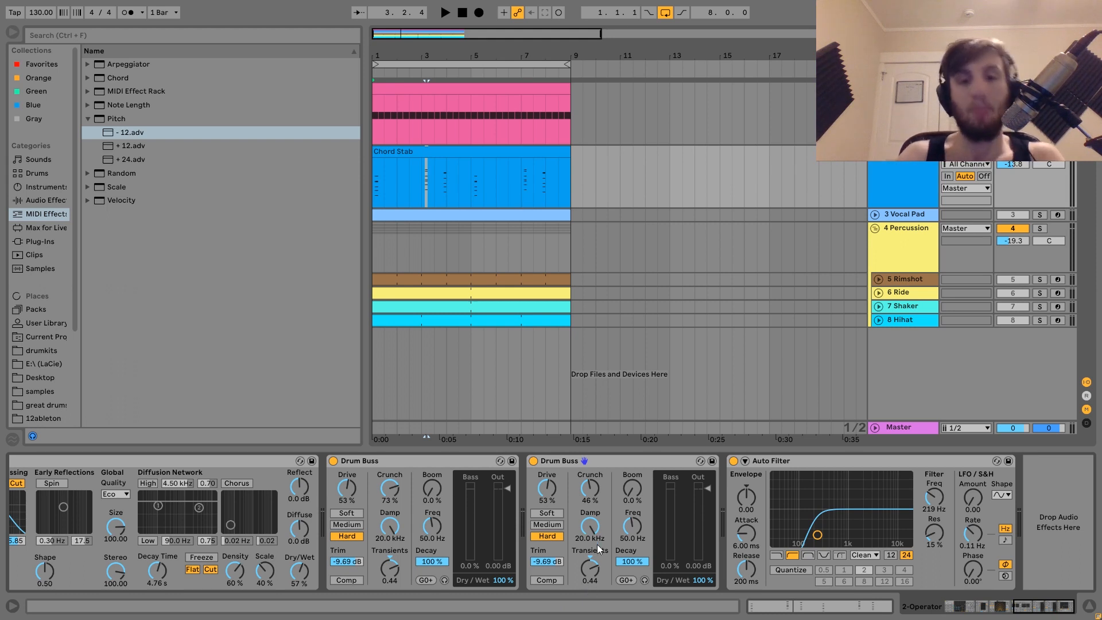
Reset the first Drum Buss's Transients during playback, then undo the reset
{"action": "key", "text": "space"}
{"action": "double_click", "coordinate": [398, 572]}
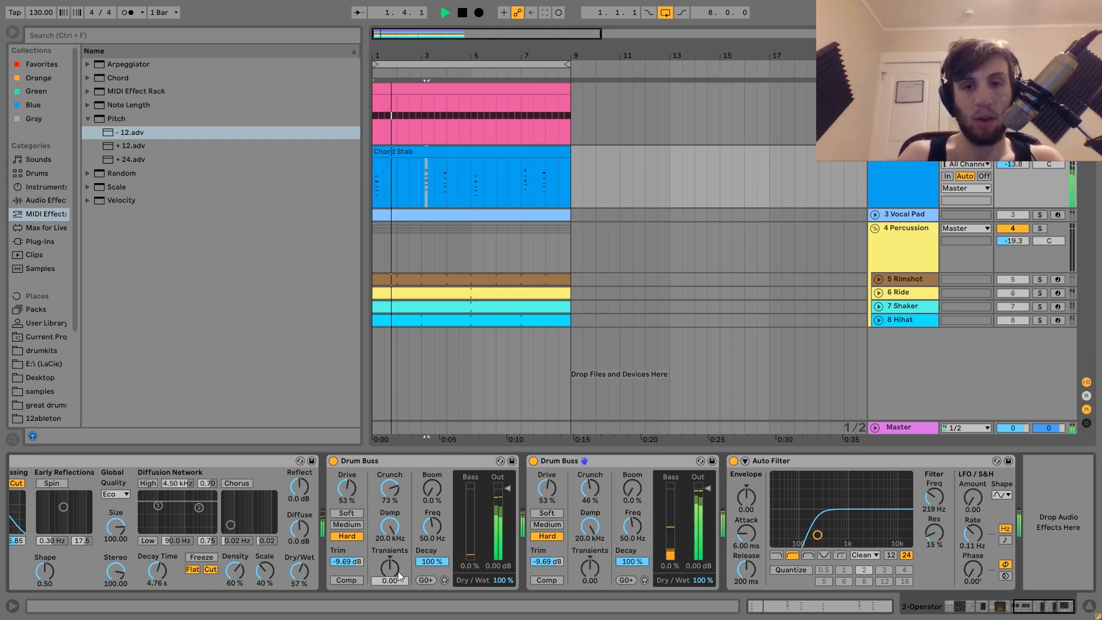
{"action": "key", "text": "space"}
{"action": "key", "text": "ctrl+z"}
{"action": "key", "text": "space"}
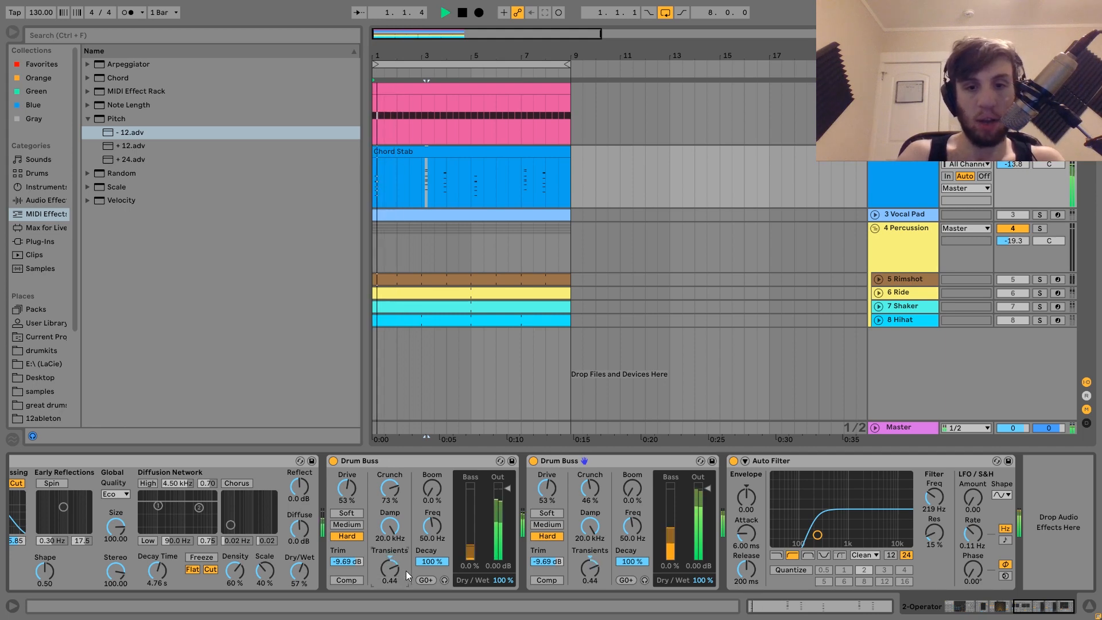
{"action": "key", "text": "space"}
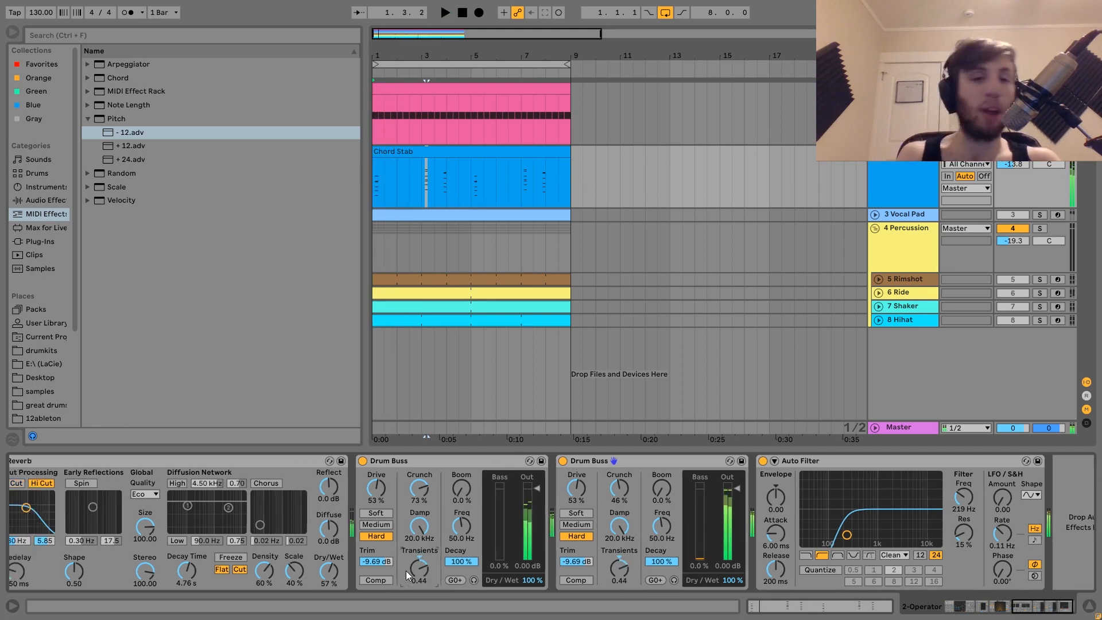
Solo the Vocal Pad track, expand it, and play its clip
{"action": "scroll", "coordinate": [406, 576], "scroll_direction": "left", "scroll_amount": 4}
{"action": "scroll", "coordinate": [406, 576], "scroll_direction": "right", "scroll_amount": 5}
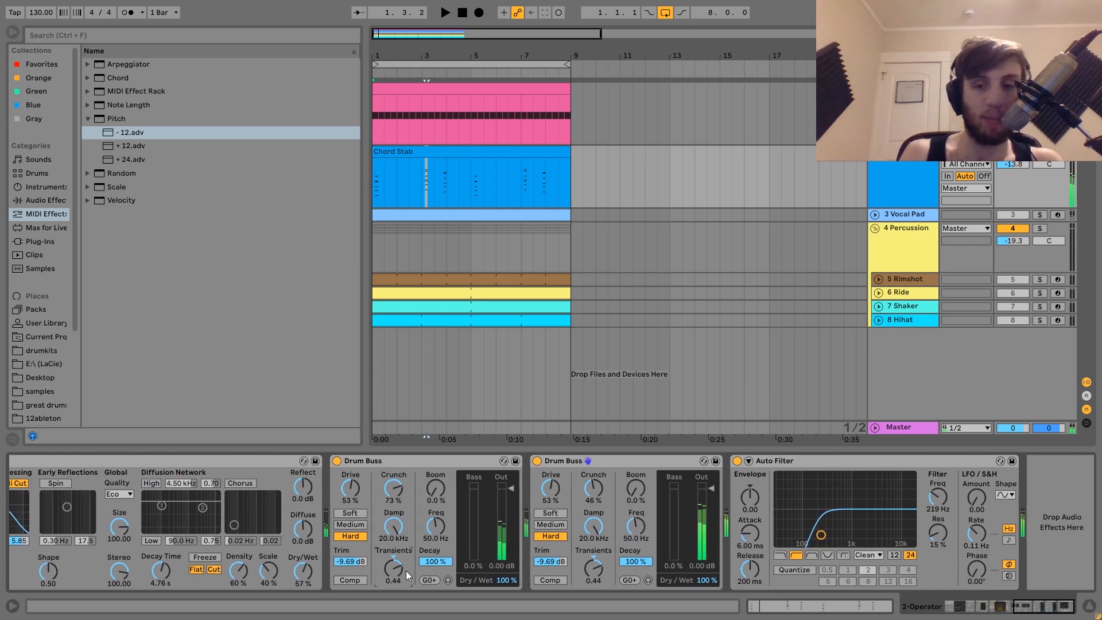
{"action": "scroll", "coordinate": [406, 576], "scroll_direction": "right", "scroll_amount": 1}
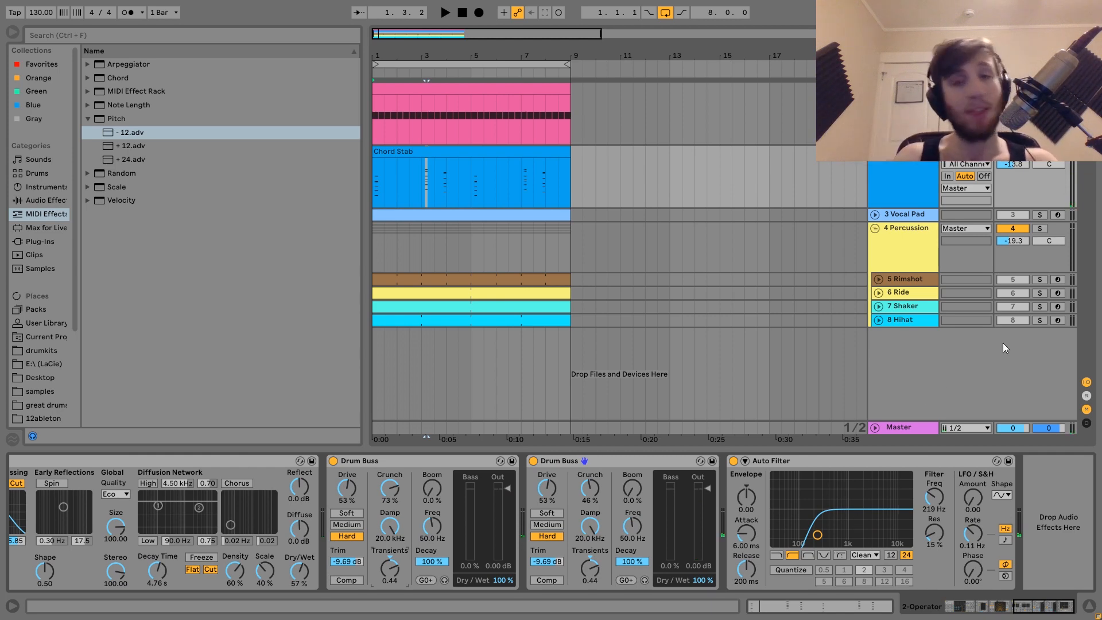
{"action": "left_click", "coordinate": [1041, 215]}
{"action": "left_click", "coordinate": [908, 216]}
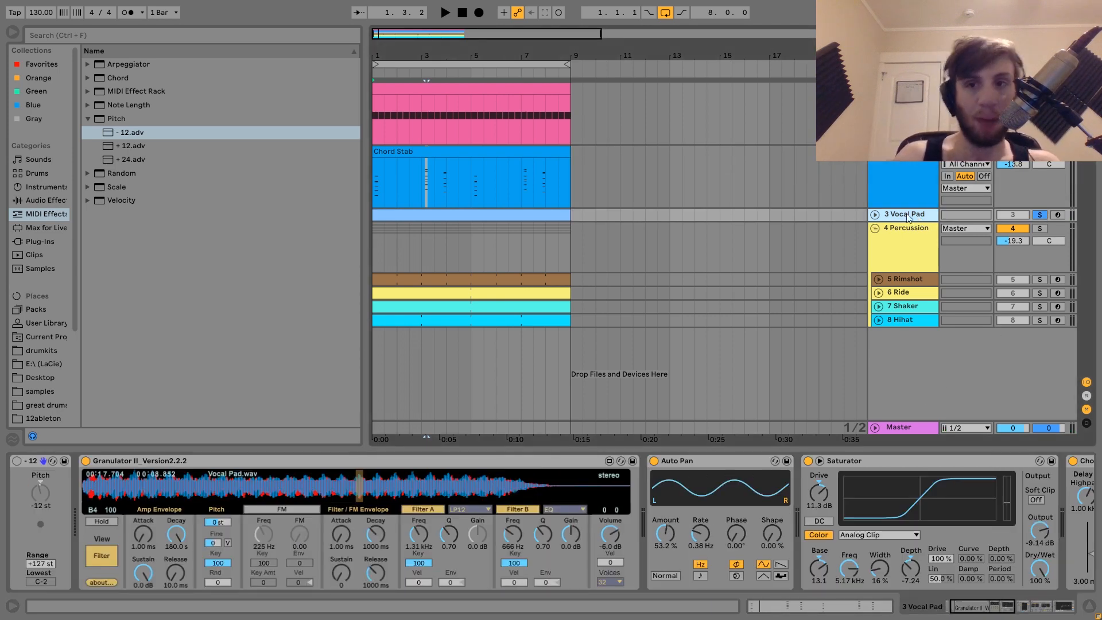
{"action": "left_click", "coordinate": [875, 215]}
{"action": "left_click", "coordinate": [473, 216]}
{"action": "key", "text": "space"}
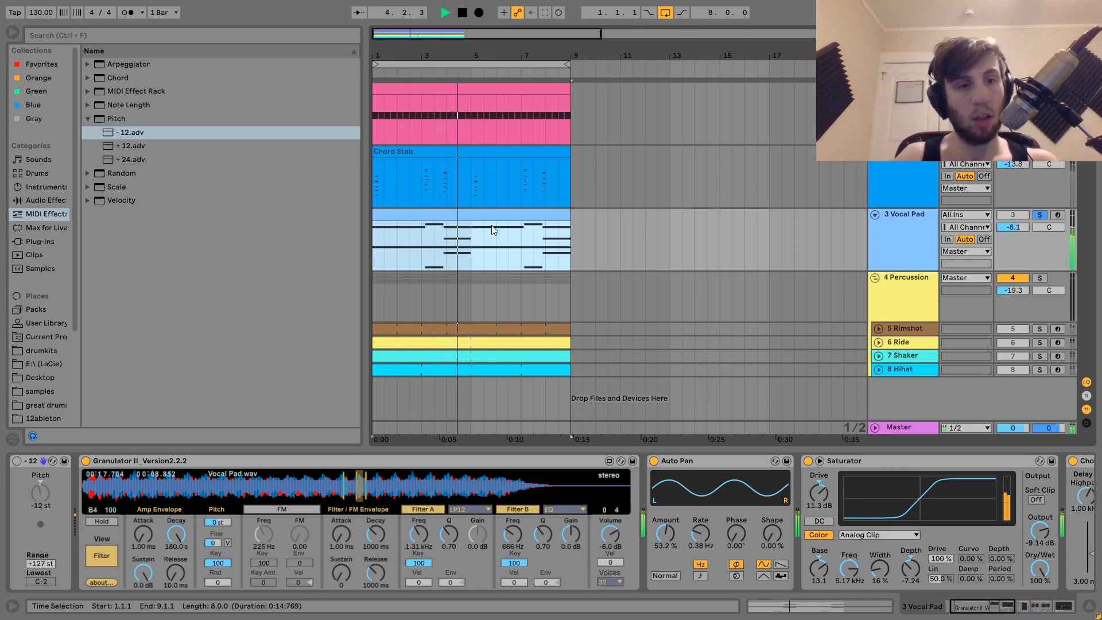
{"action": "key", "text": "space"}
Open the Vocal Pad clip in the MIDI editor and raise one note of the bar-4 chord three semitones to B3
{"action": "double_click", "coordinate": [462, 218]}
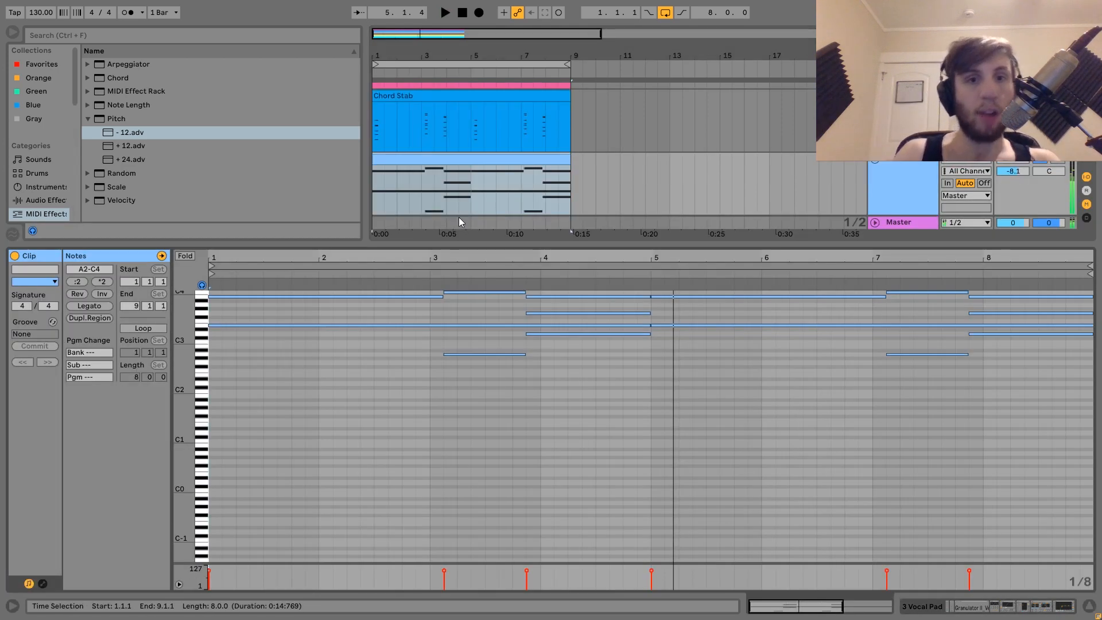
{"action": "scroll", "coordinate": [192, 353], "scroll_direction": "up", "scroll_amount": 5}
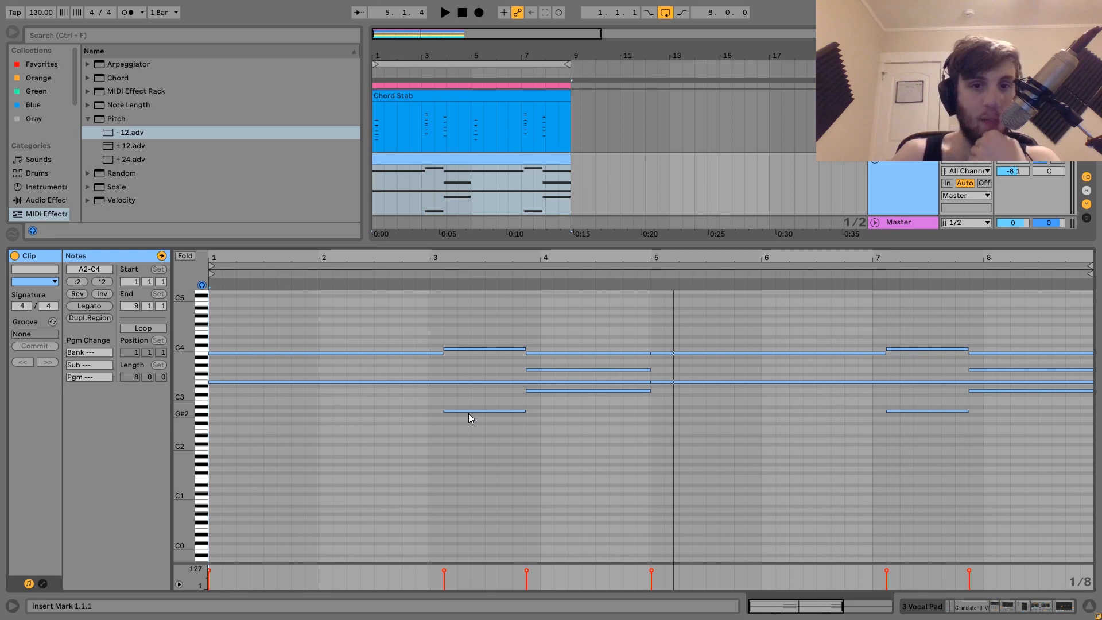
{"action": "left_click", "coordinate": [547, 391]}
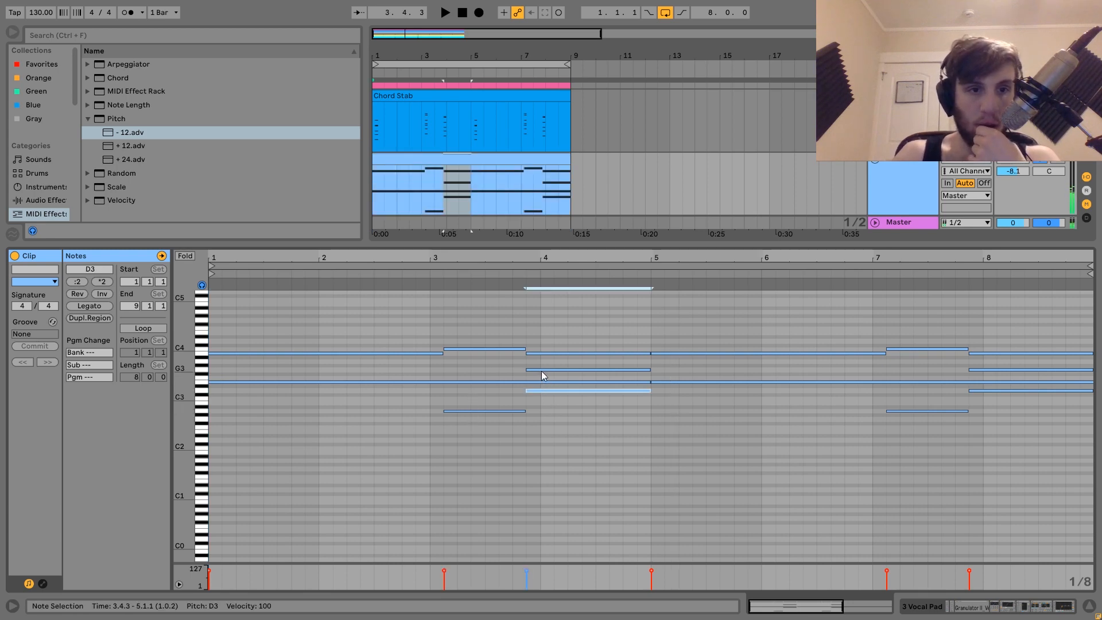
{"action": "left_click", "coordinate": [542, 371]}
{"action": "key", "text": "Up"}
{"action": "key", "text": "Up"}
{"action": "key", "text": "Up"}
{"action": "key", "text": "Up"}
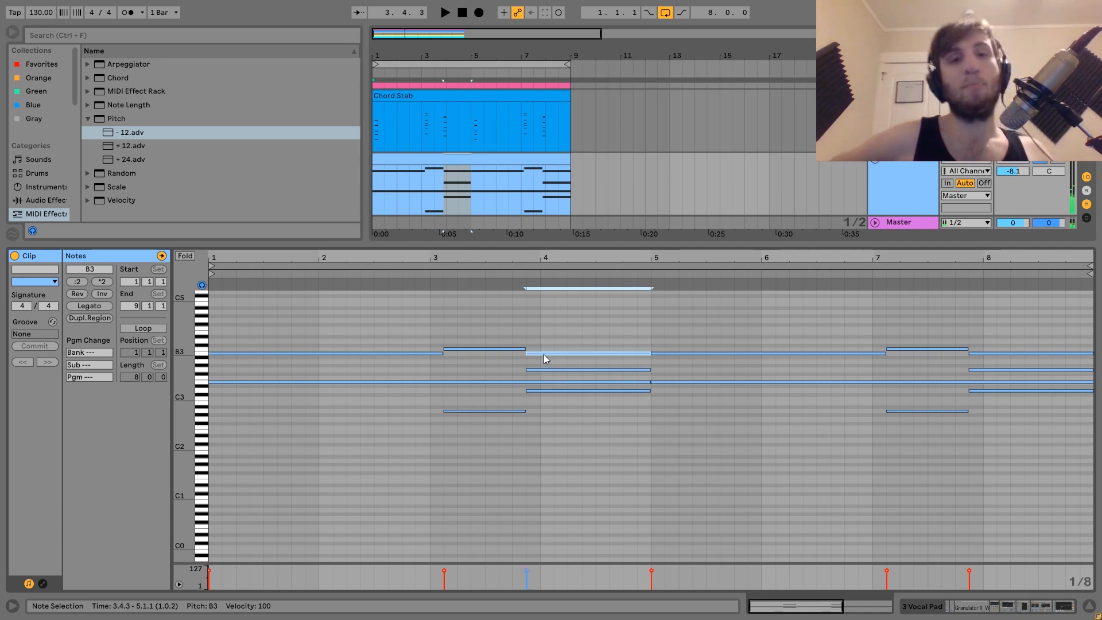
Return to the arrangement and play the edited Vocal Pad clip
{"action": "left_click", "coordinate": [915, 165]}
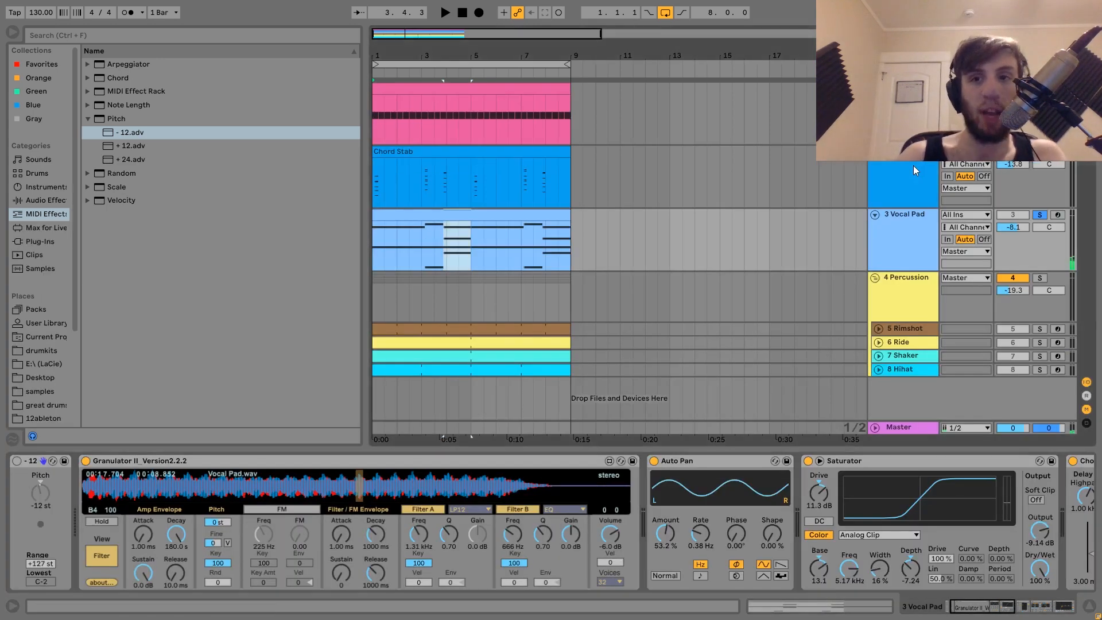
{"action": "left_click", "coordinate": [549, 214]}
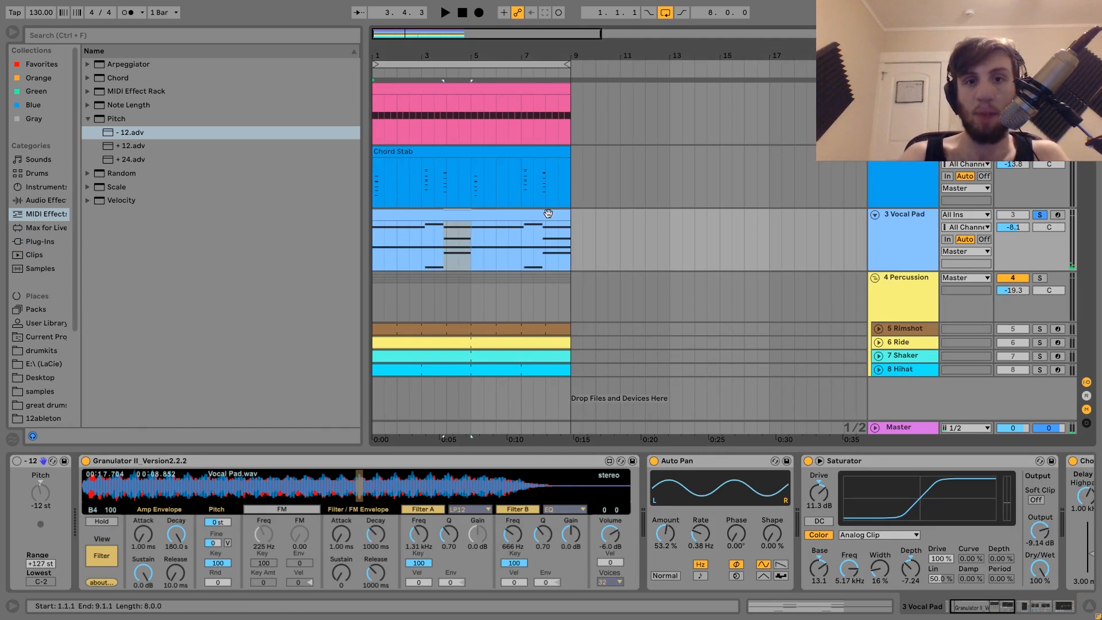
{"action": "key", "text": "space"}
{"action": "left_click", "coordinate": [542, 213]}
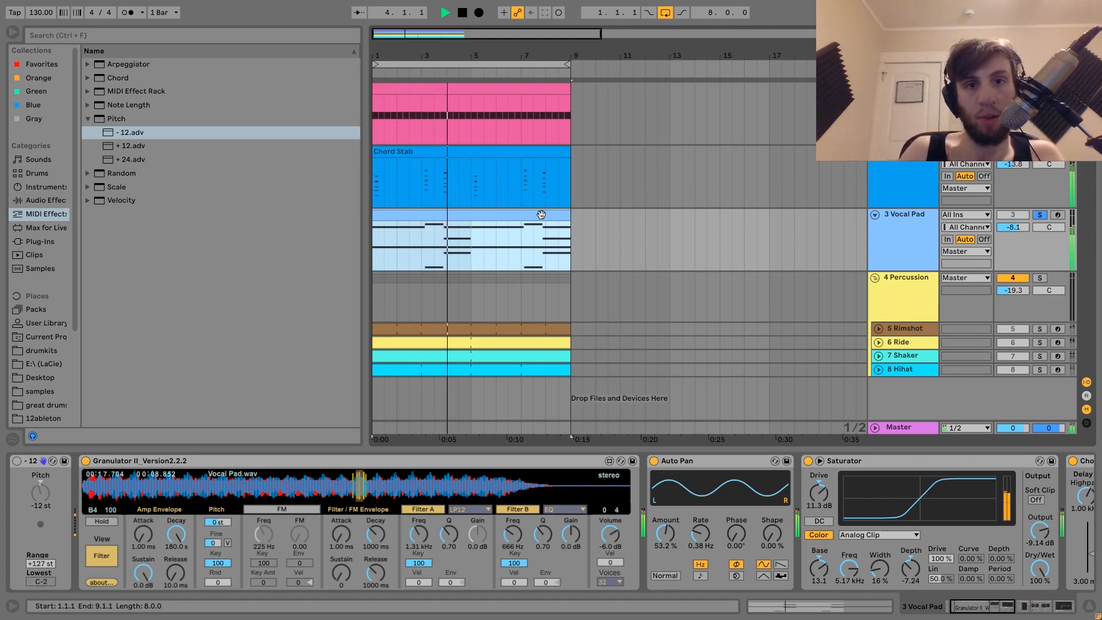
{"action": "key", "text": "space"}
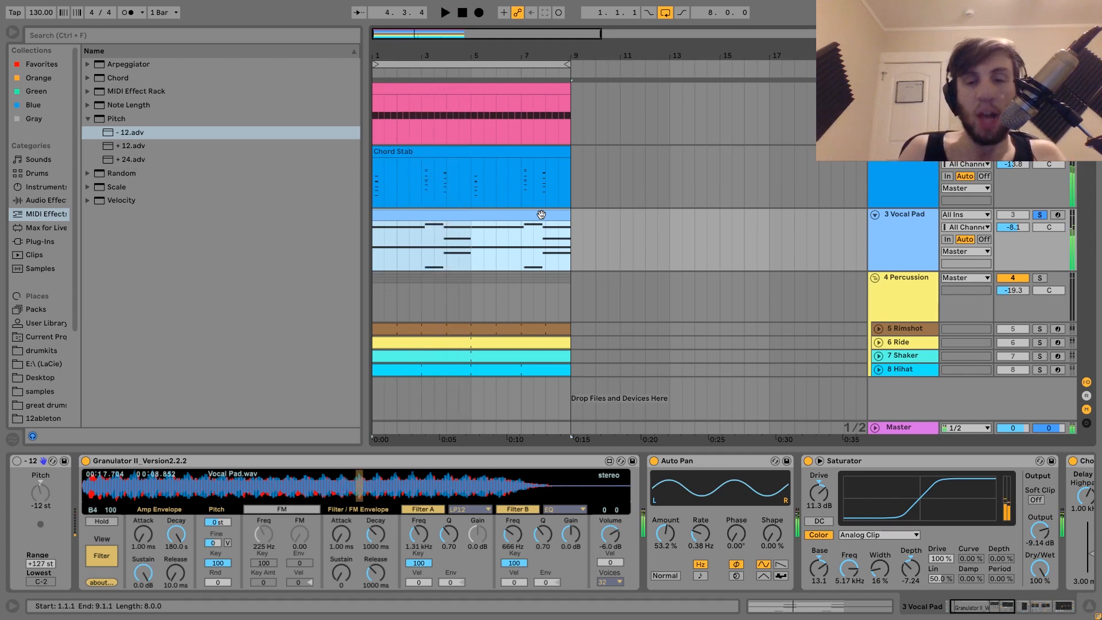
Delete the -12 Pitch device from the Vocal Pad's chain, then apply an undo
{"action": "left_click", "coordinate": [1036, 155]}
{"action": "left_click", "coordinate": [902, 227]}
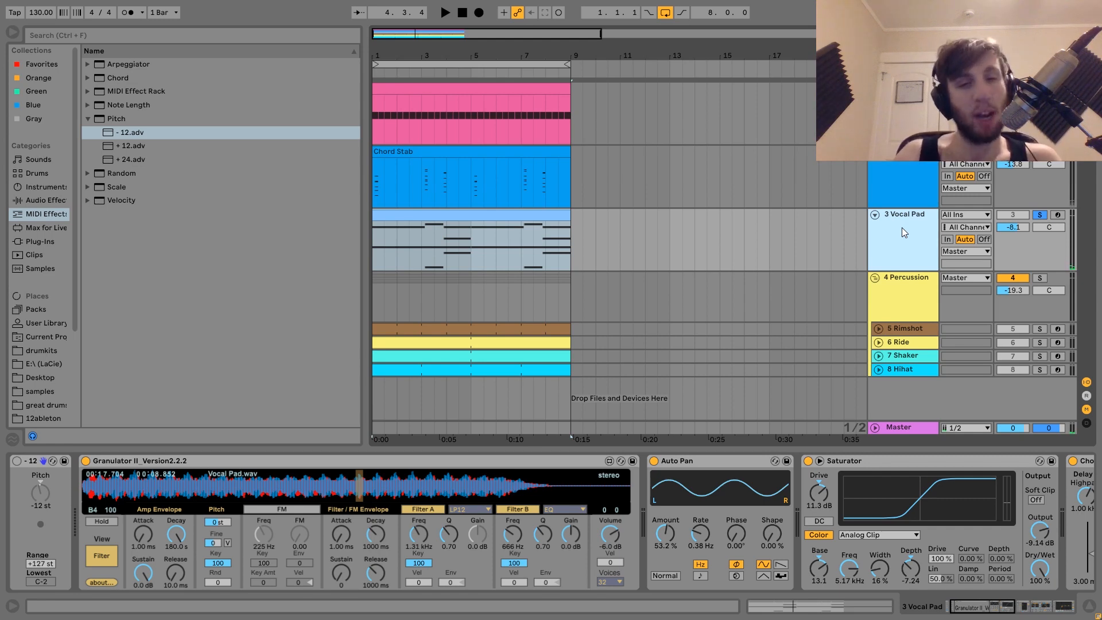
{"action": "left_click", "coordinate": [37, 463]}
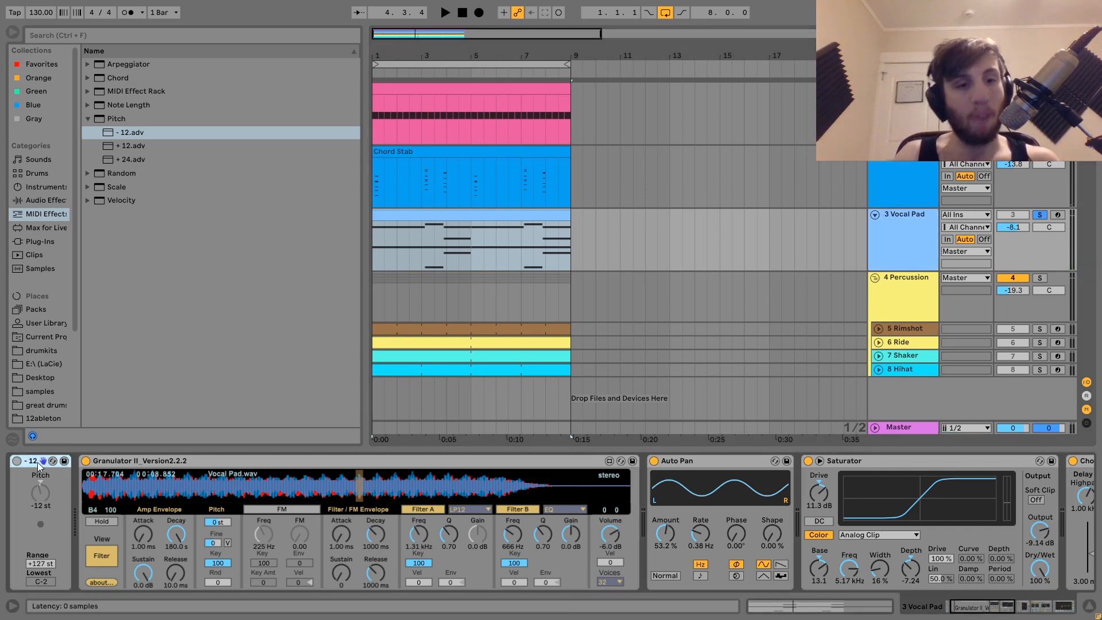
{"action": "key", "text": "Delete"}
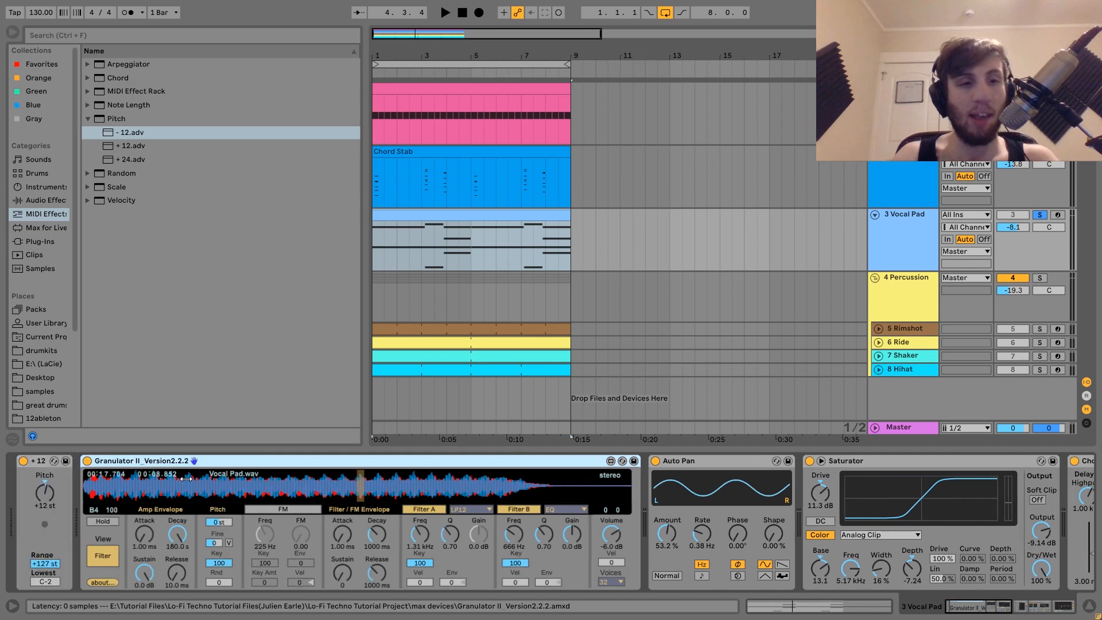
{"action": "key", "text": "ctrl+z"}
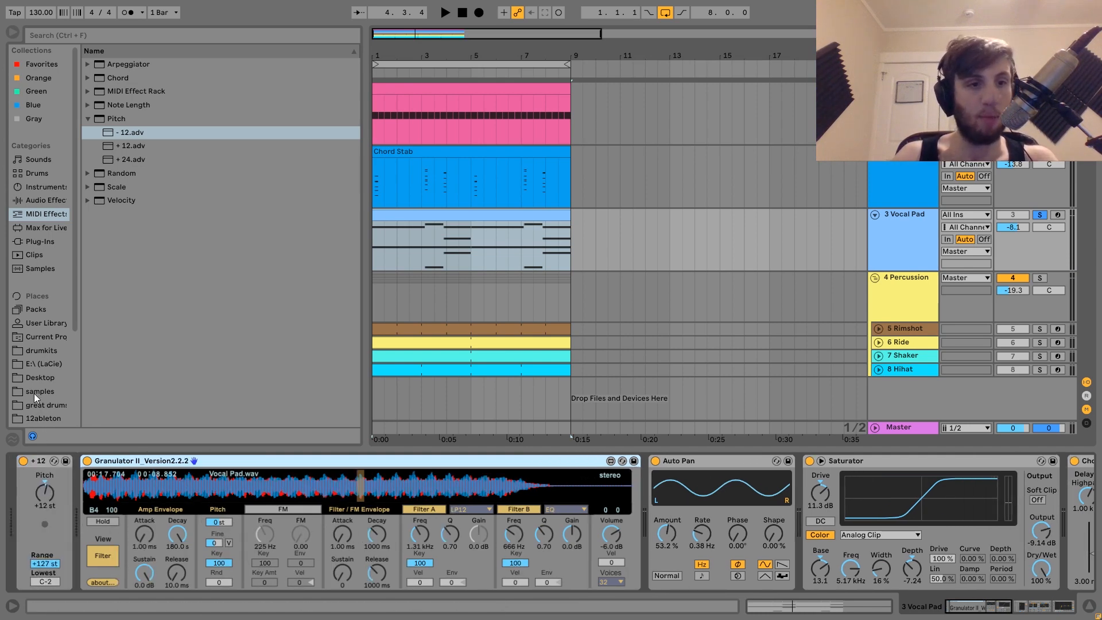
Browse the current project's imported samples to Vocal Pad.wav and play the track
{"action": "left_click", "coordinate": [37, 336]}
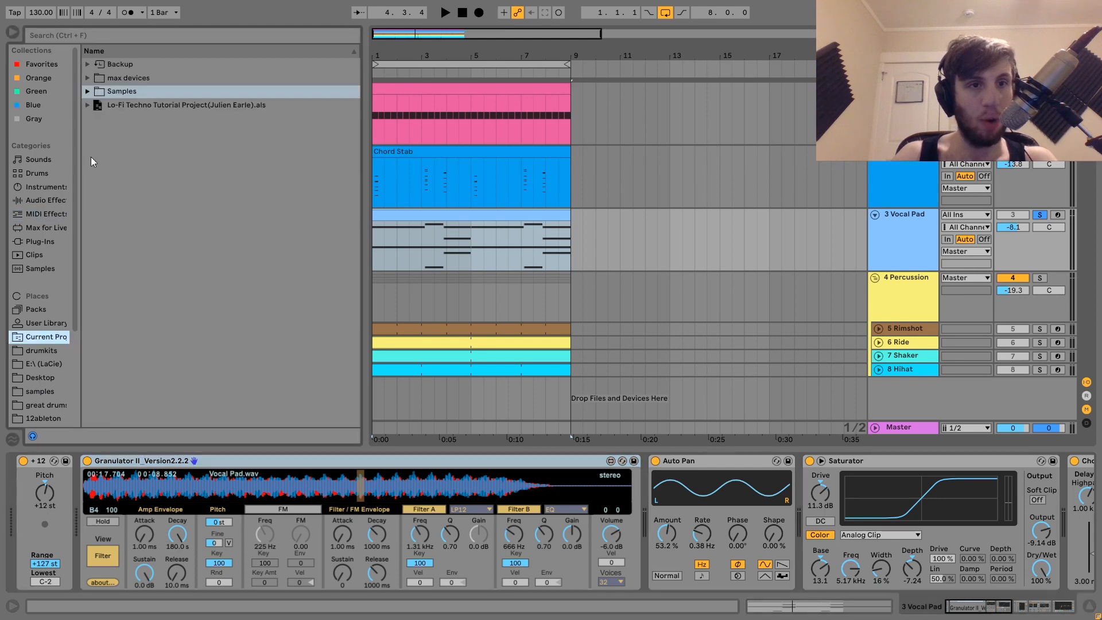
{"action": "left_click", "coordinate": [88, 91]}
{"action": "left_click", "coordinate": [95, 105]}
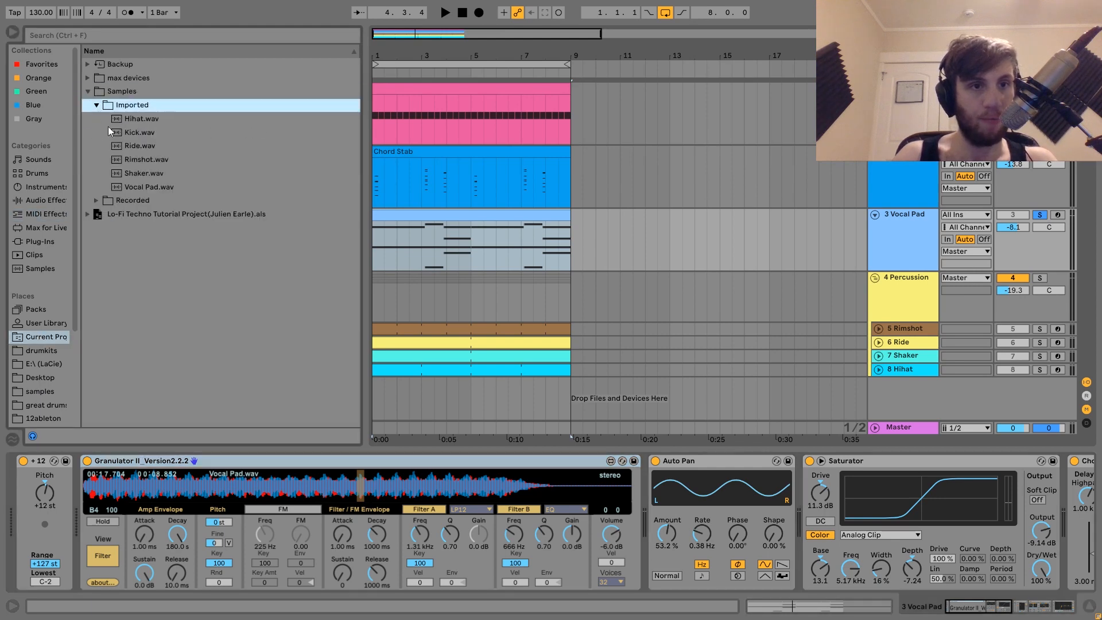
{"action": "left_click", "coordinate": [146, 188]}
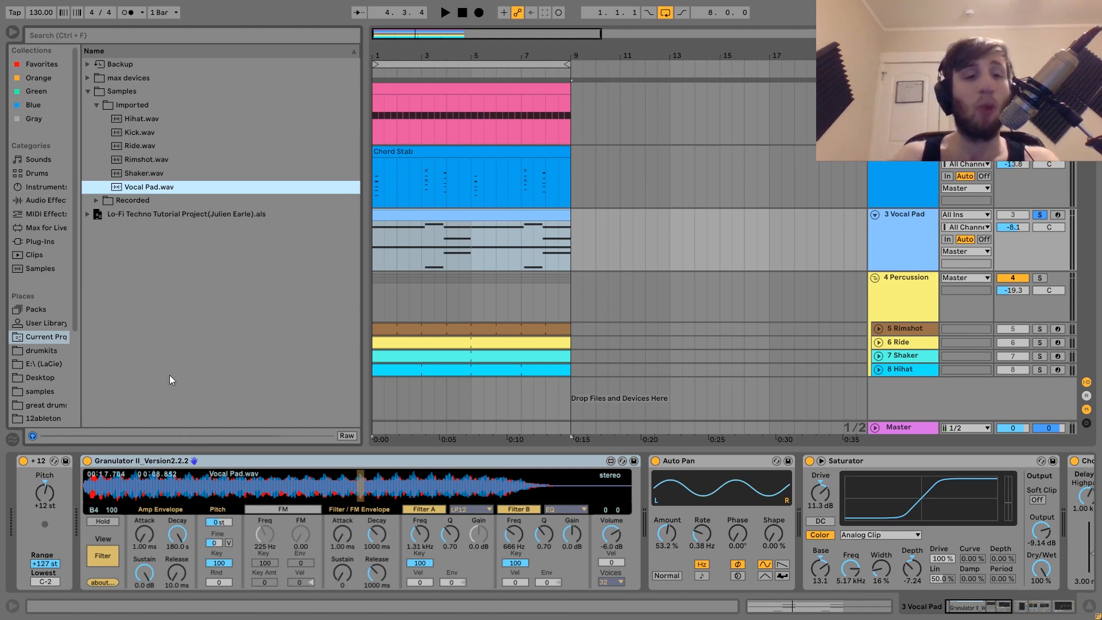
{"action": "key", "text": "space"}
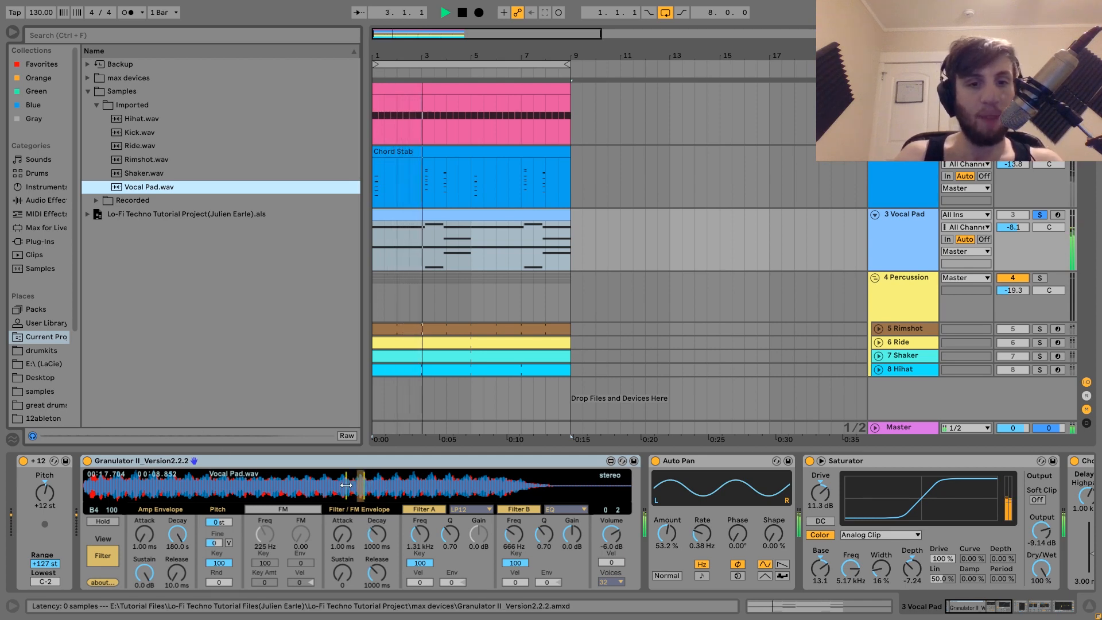
{"action": "key", "text": "space"}
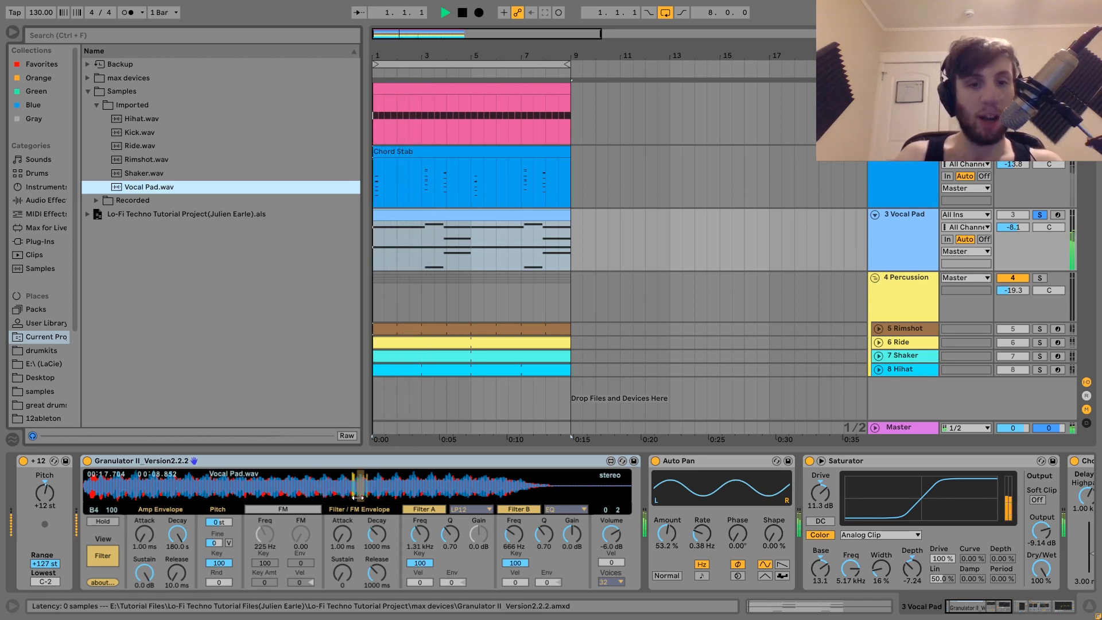
Switch Granulator II's view to Grain and back to Filter during playback
{"action": "key", "text": "space"}
{"action": "left_click", "coordinate": [102, 556]}
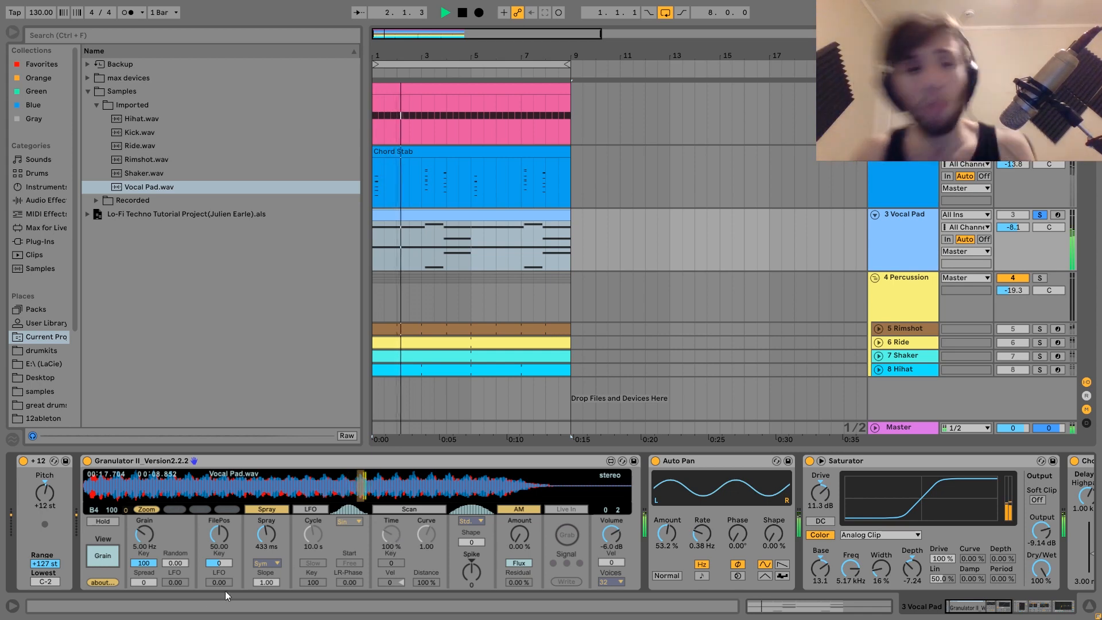
{"action": "left_click", "coordinate": [102, 555]}
{"action": "key", "text": "space"}
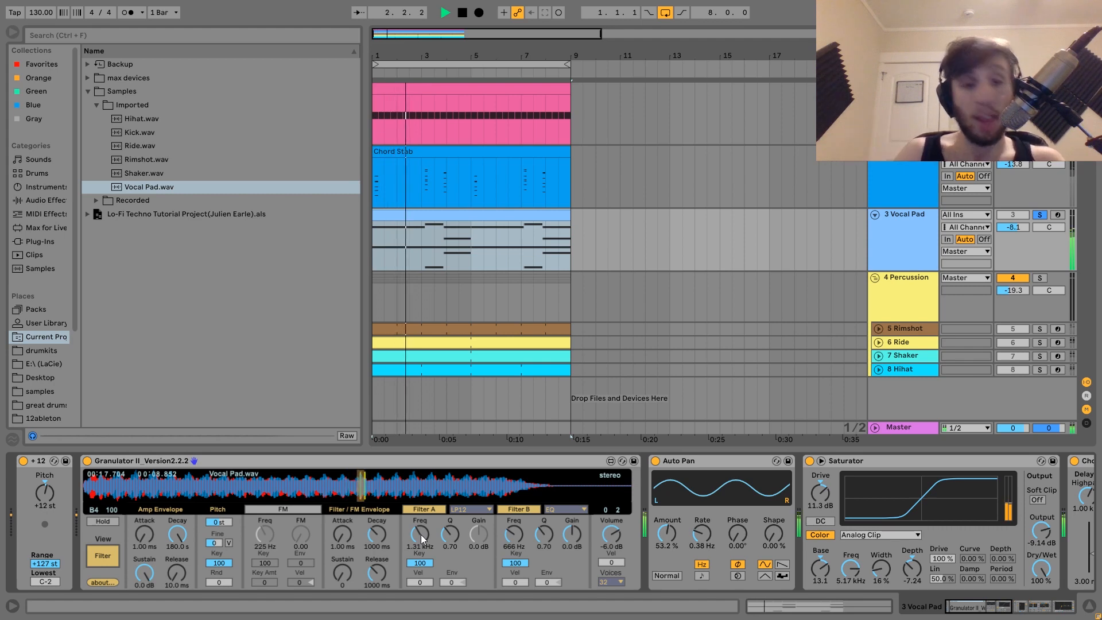
Scroll along the Vocal Pad chain through Auto Pan, Saturator, Chorus and Reverb, playing it
{"action": "scroll", "coordinate": [422, 539], "scroll_direction": "right", "scroll_amount": 5}
{"action": "scroll", "coordinate": [422, 539], "scroll_direction": "right", "scroll_amount": 3}
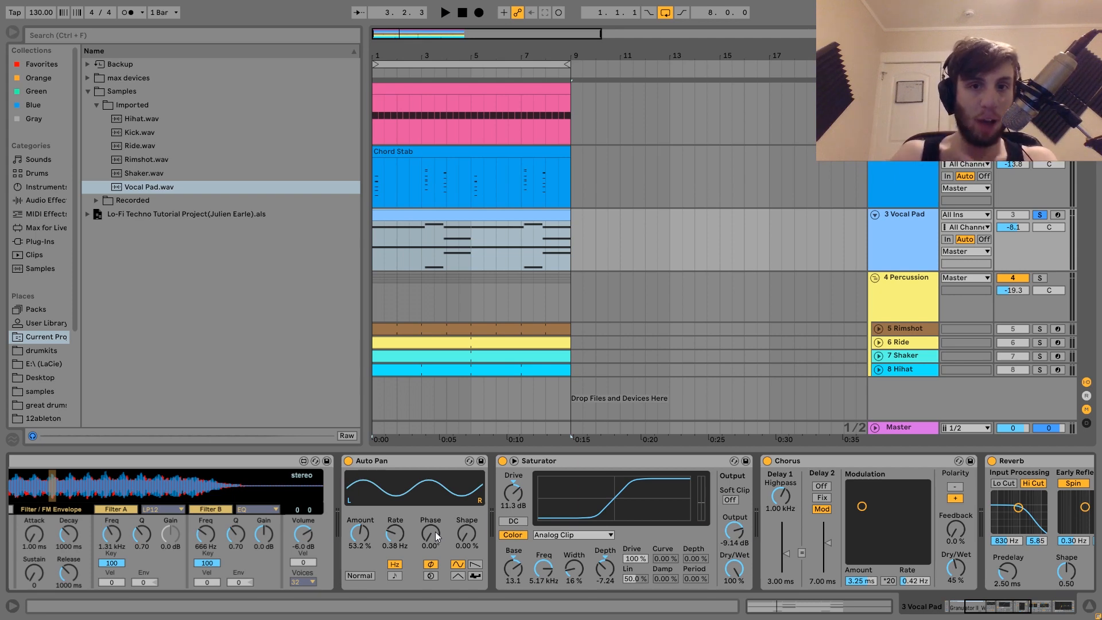
{"action": "key", "text": "space"}
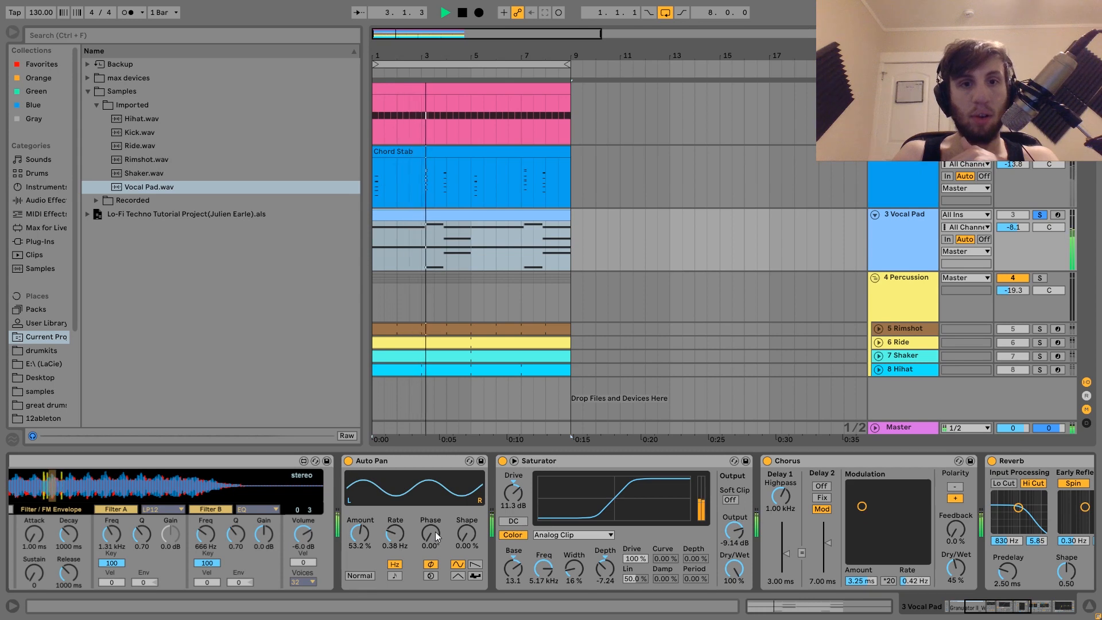
{"action": "key", "text": "space"}
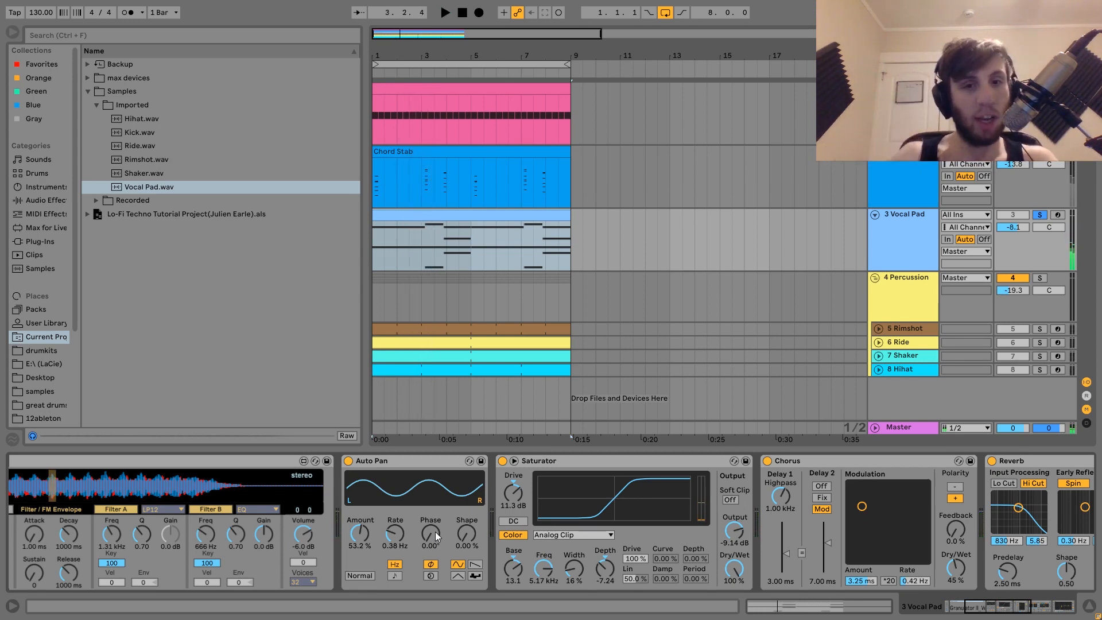
{"action": "key", "text": "space"}
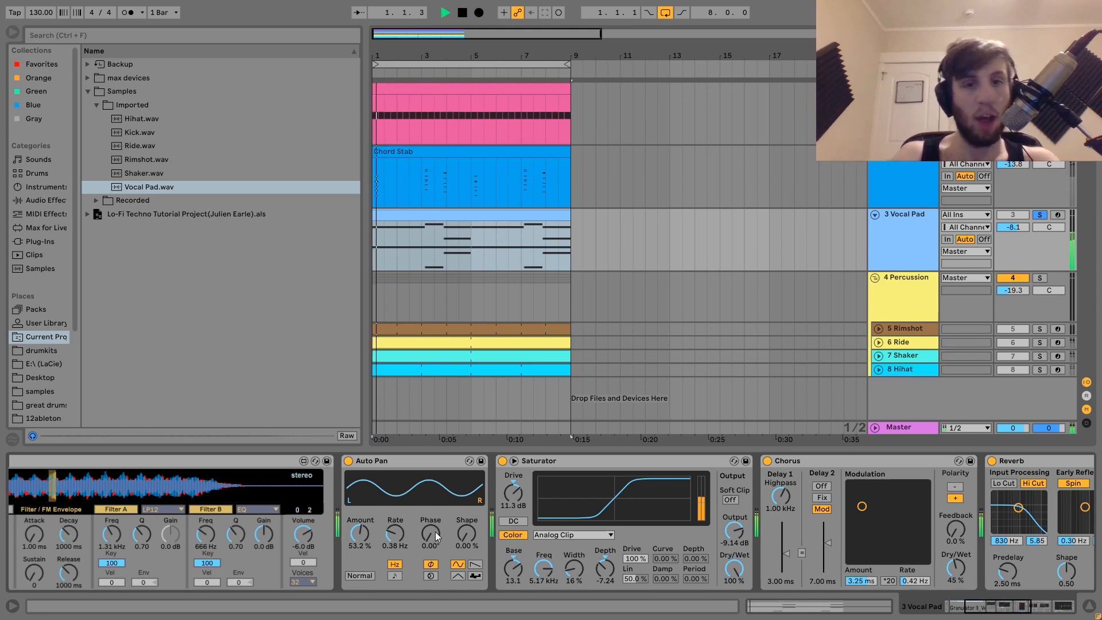
{"action": "key", "text": "space"}
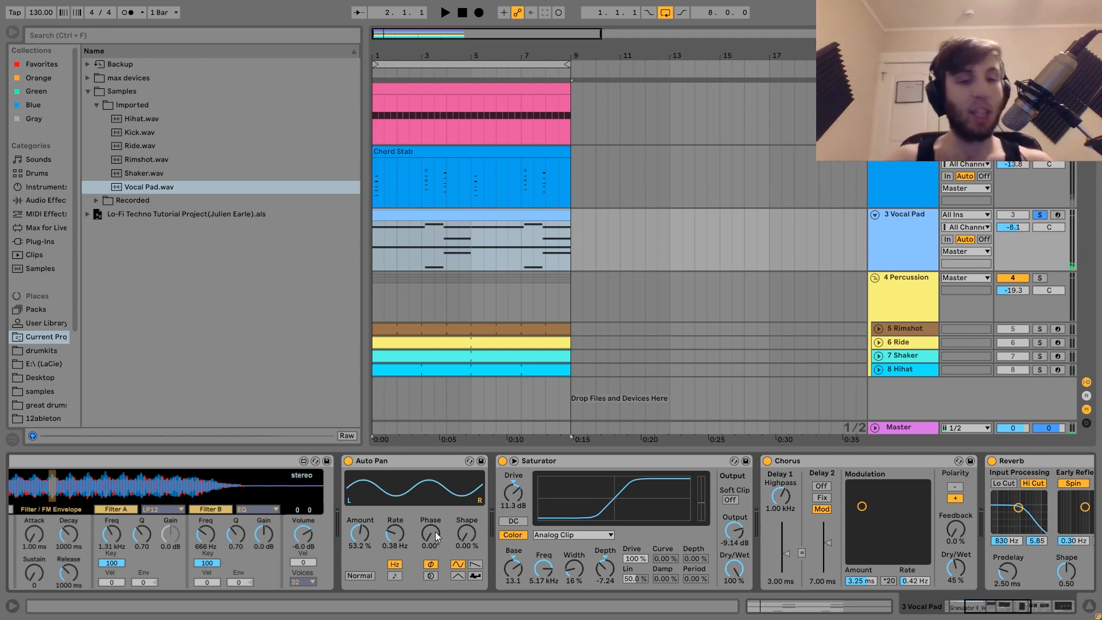
Bypass Auto Pan during playback and switch it back on
{"action": "left_click", "coordinate": [348, 462]}
{"action": "key", "text": "space"}
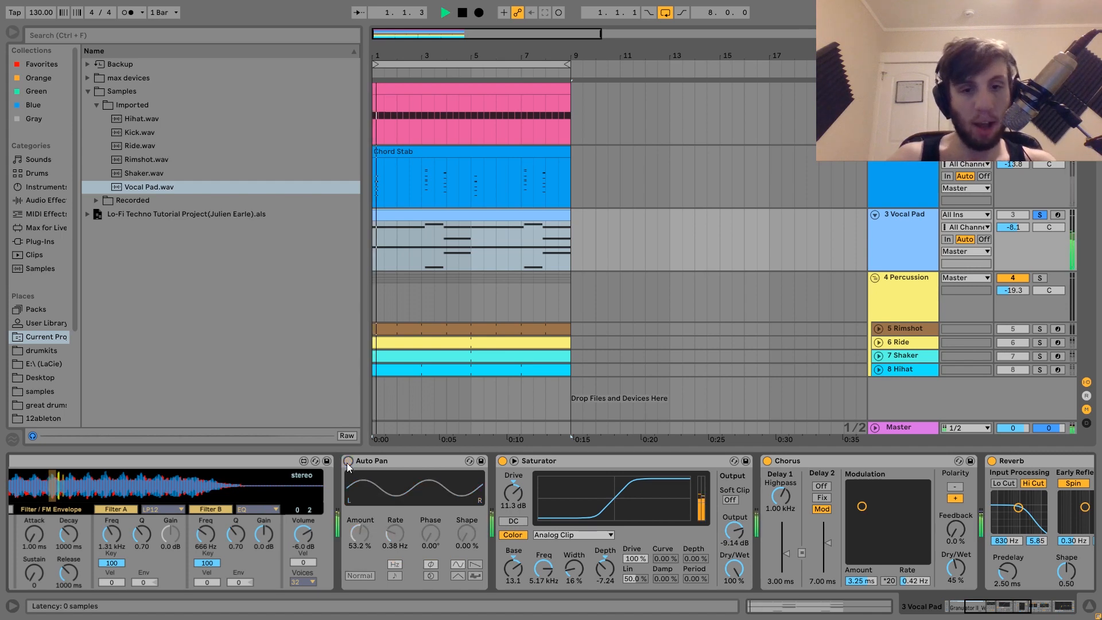
{"action": "left_click", "coordinate": [347, 462]}
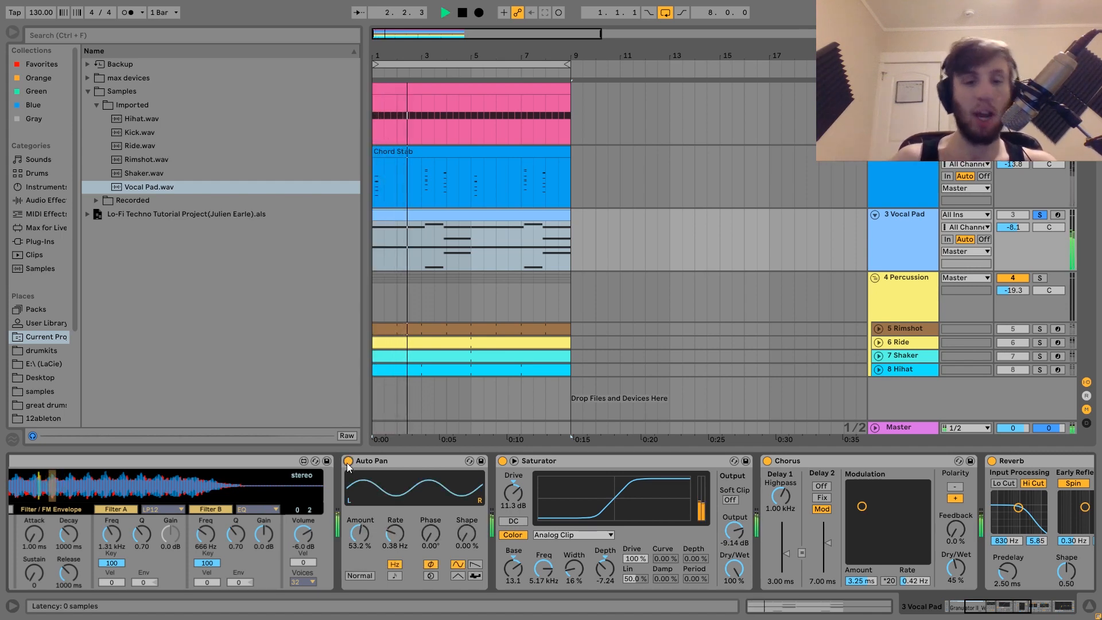
{"action": "key", "text": "space"}
{"action": "scroll", "coordinate": [347, 462], "scroll_direction": "up", "scroll_amount": 5}
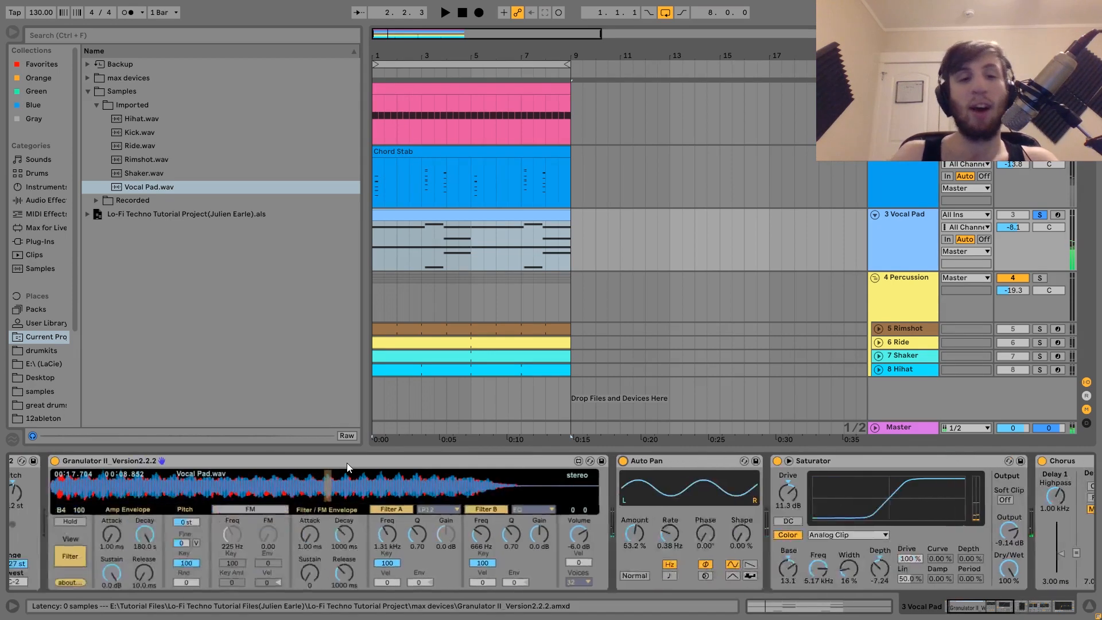
{"action": "scroll", "coordinate": [498, 498], "scroll_direction": "down", "scroll_amount": 4}
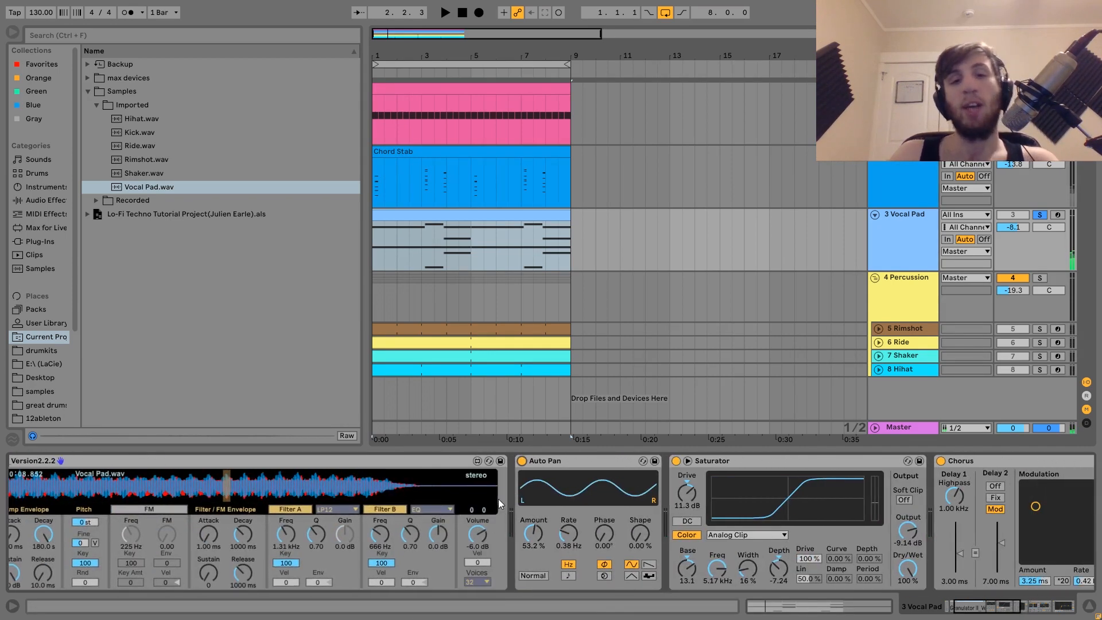
Reselect the Vocal Pad track, scroll along its chain to Reverb and EQ Eight, and play it
{"action": "left_click", "coordinate": [913, 179]}
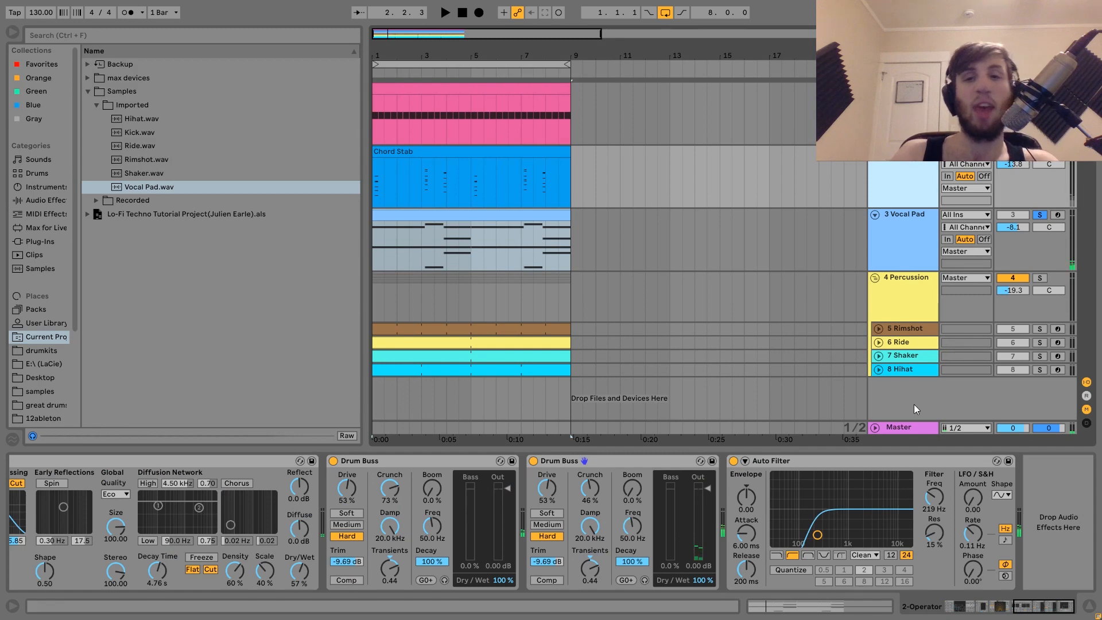
{"action": "left_click", "coordinate": [899, 239]}
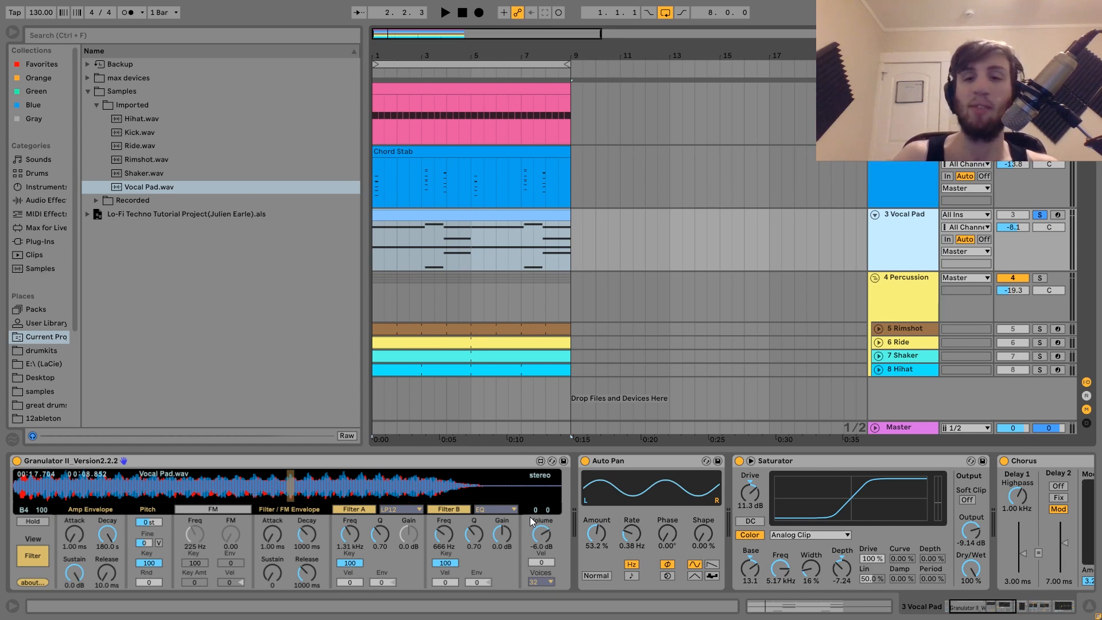
{"action": "scroll", "coordinate": [529, 517], "scroll_direction": "down", "scroll_amount": 5}
{"action": "scroll", "coordinate": [531, 522], "scroll_direction": "down", "scroll_amount": 5}
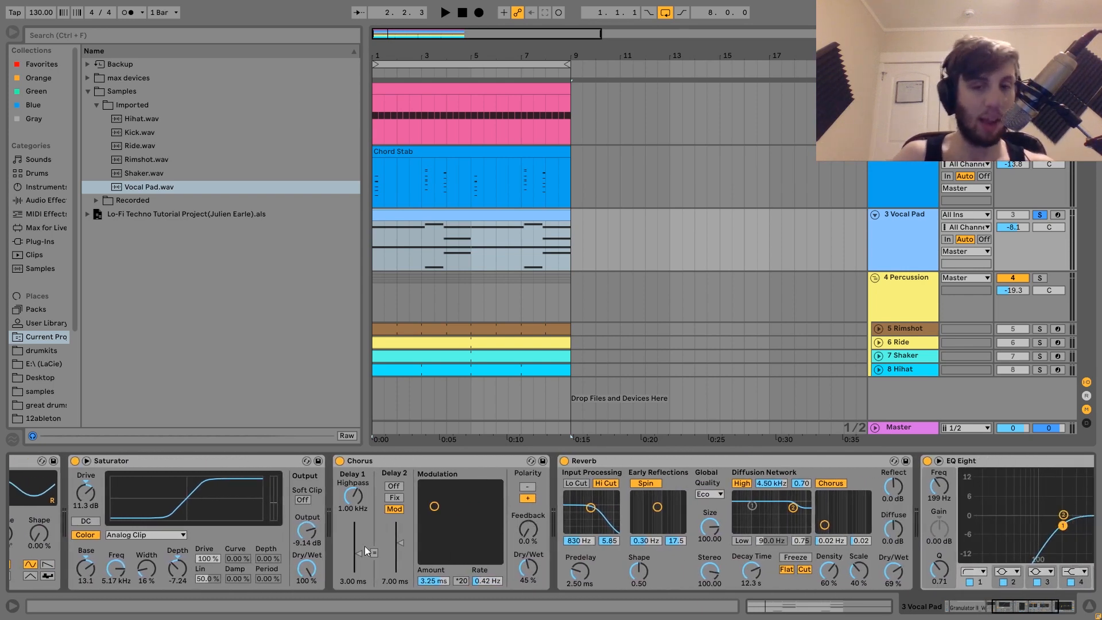
{"action": "scroll", "coordinate": [365, 546], "scroll_direction": "down", "scroll_amount": 4}
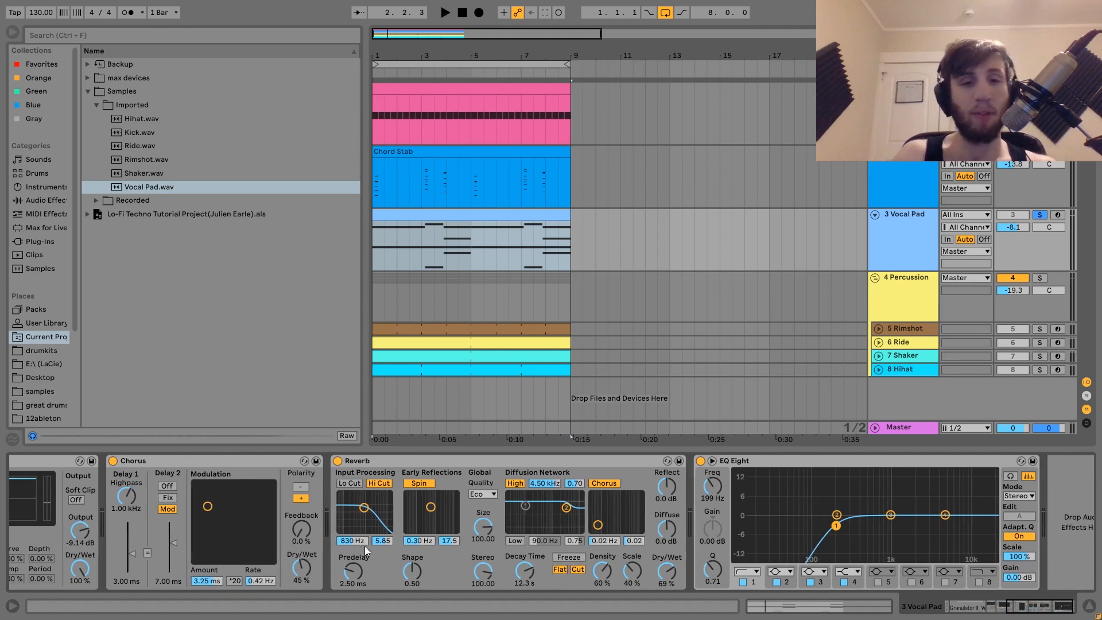
{"action": "scroll", "coordinate": [364, 546], "scroll_direction": "down", "scroll_amount": 1}
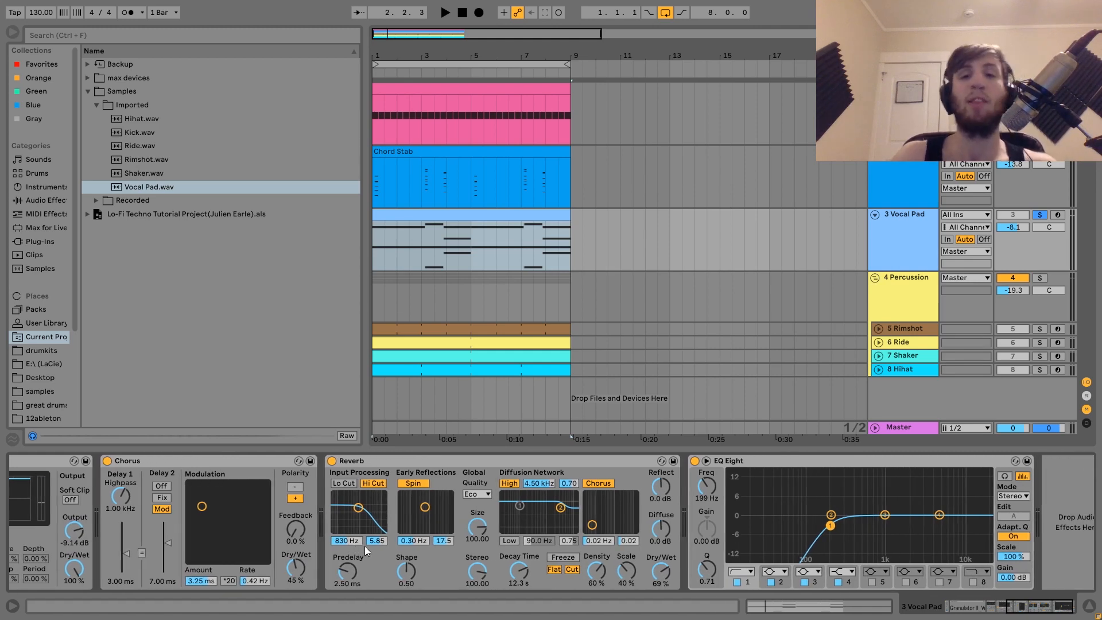
{"action": "key", "text": "space"}
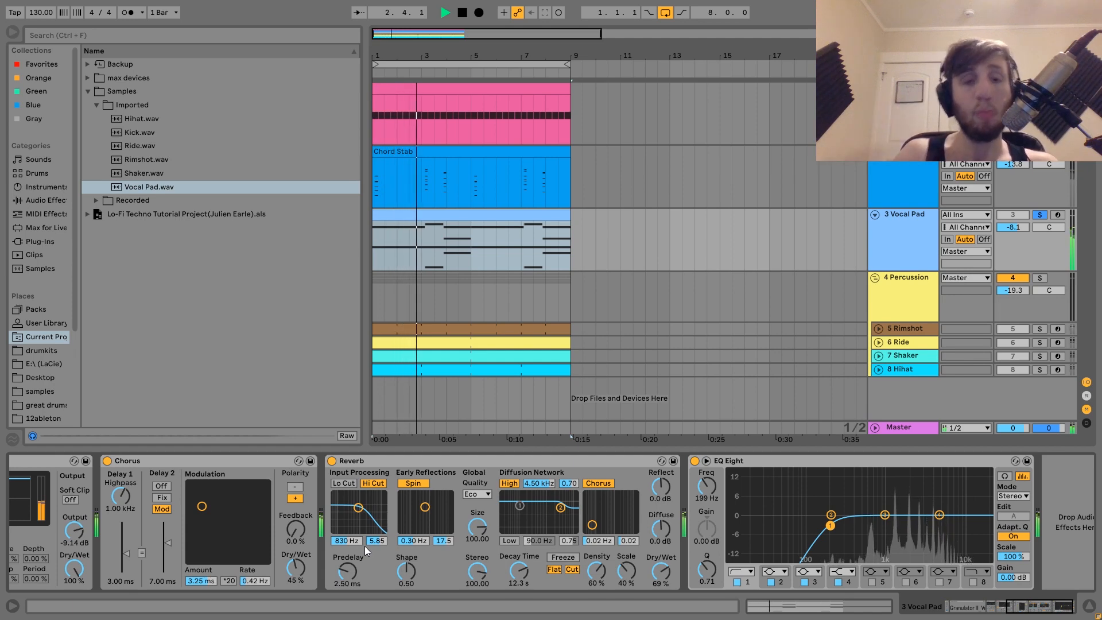
{"action": "key", "text": "space"}
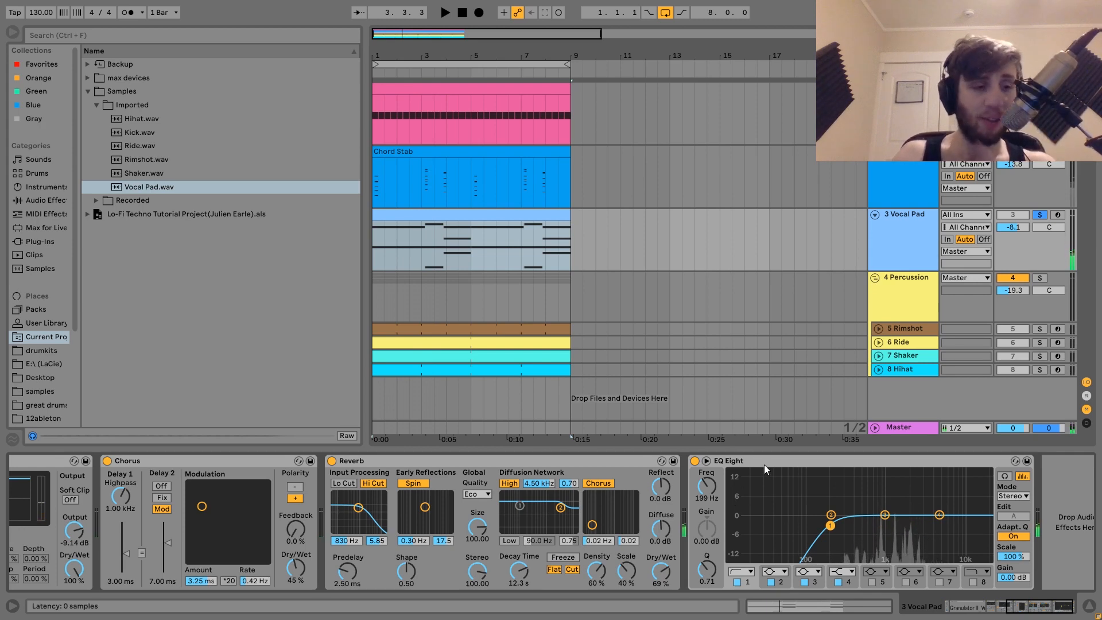
Select and expand the Rimshot track, solo it, and start playback
{"action": "left_click", "coordinate": [903, 329]}
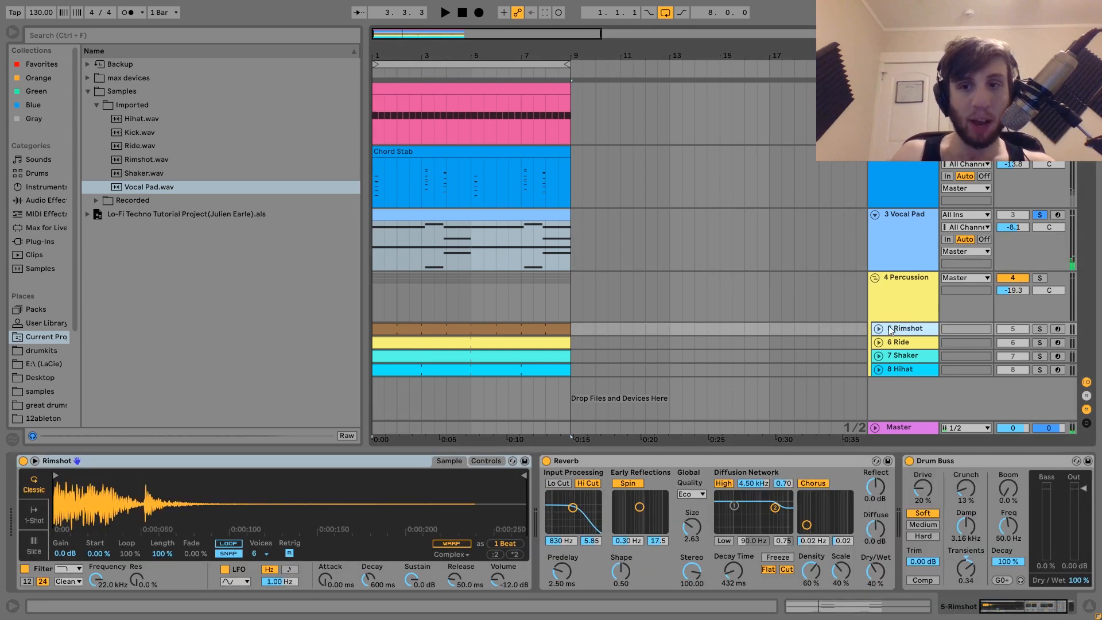
{"action": "left_click", "coordinate": [880, 329]}
{"action": "left_click", "coordinate": [1040, 329]}
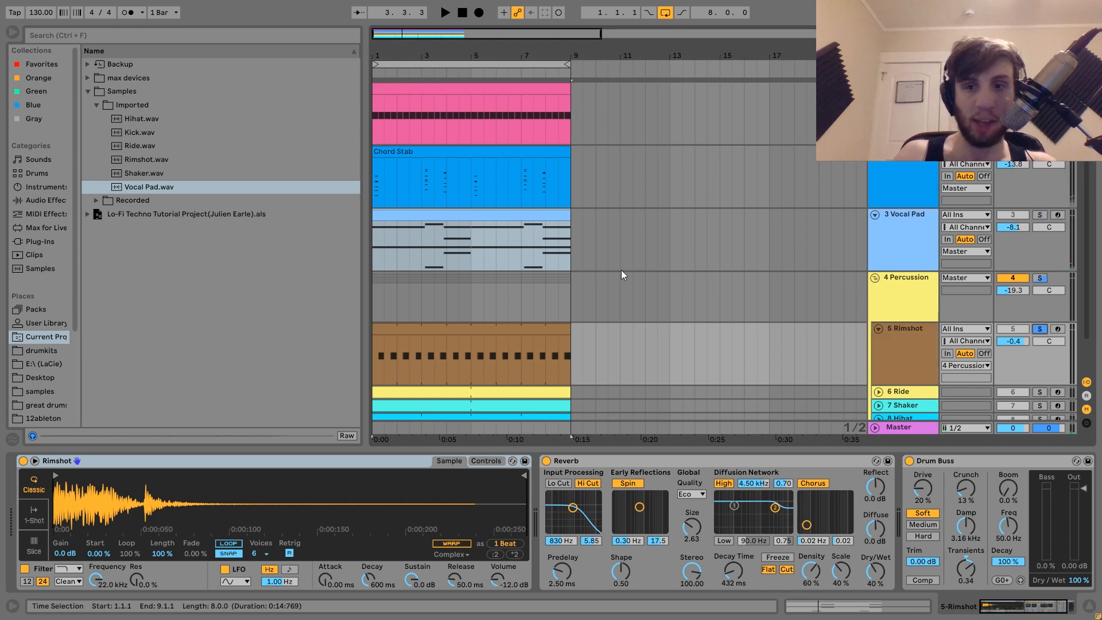
{"action": "key", "text": "space"}
Locate the rimshot clip's sample Rimshot.wav in the browser and play the soloed rimshot
{"action": "left_click", "coordinate": [481, 331]}
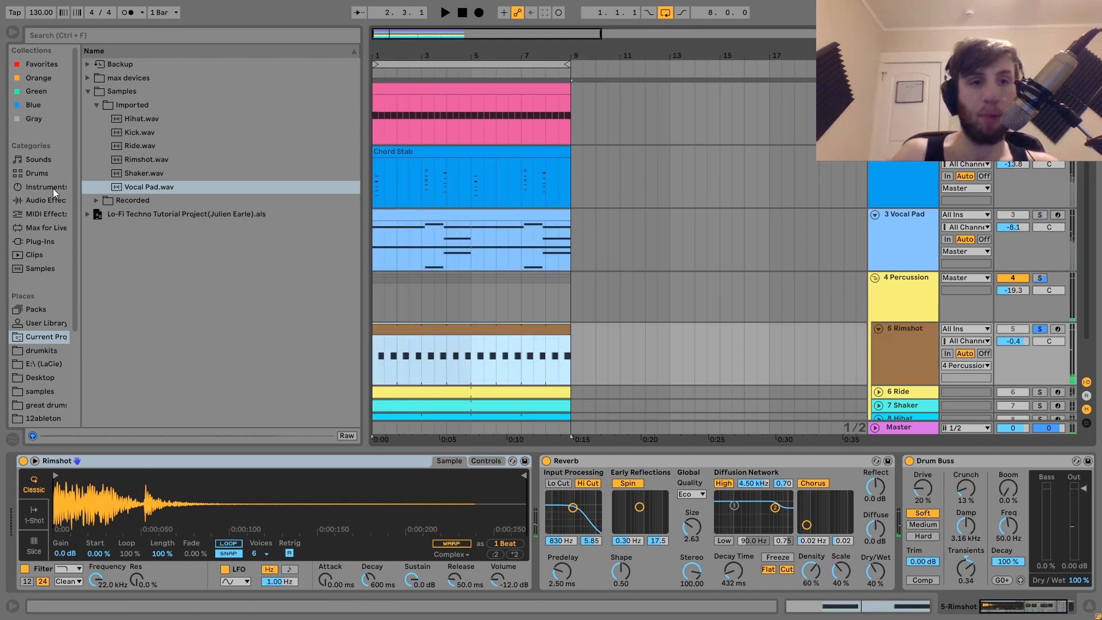
{"action": "left_click", "coordinate": [133, 160]}
{"action": "key", "text": "space"}
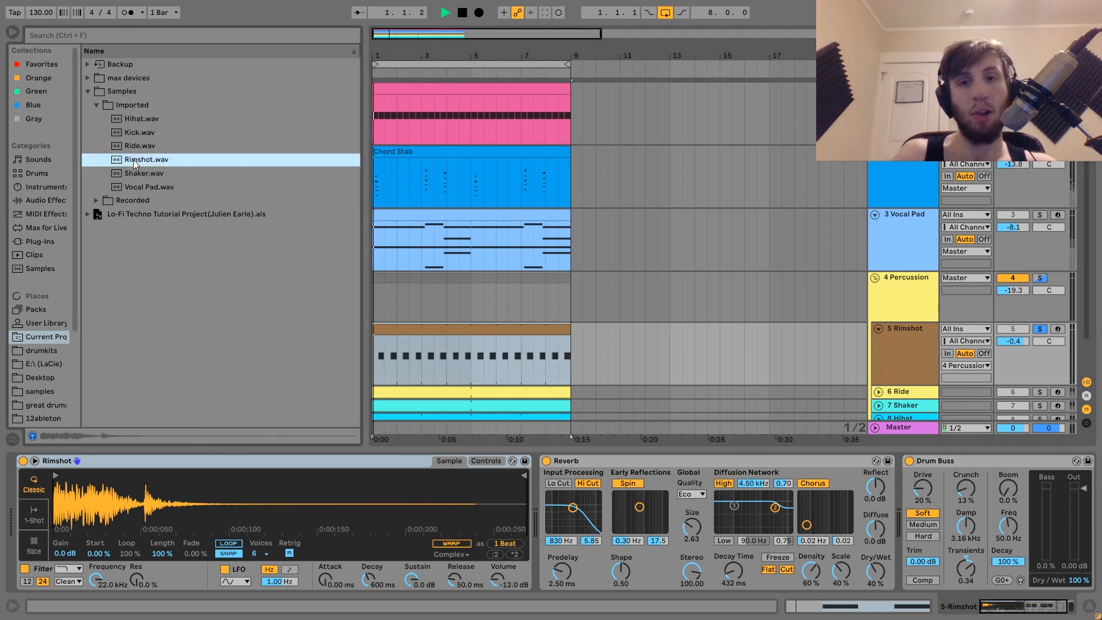
{"action": "key", "text": "space"}
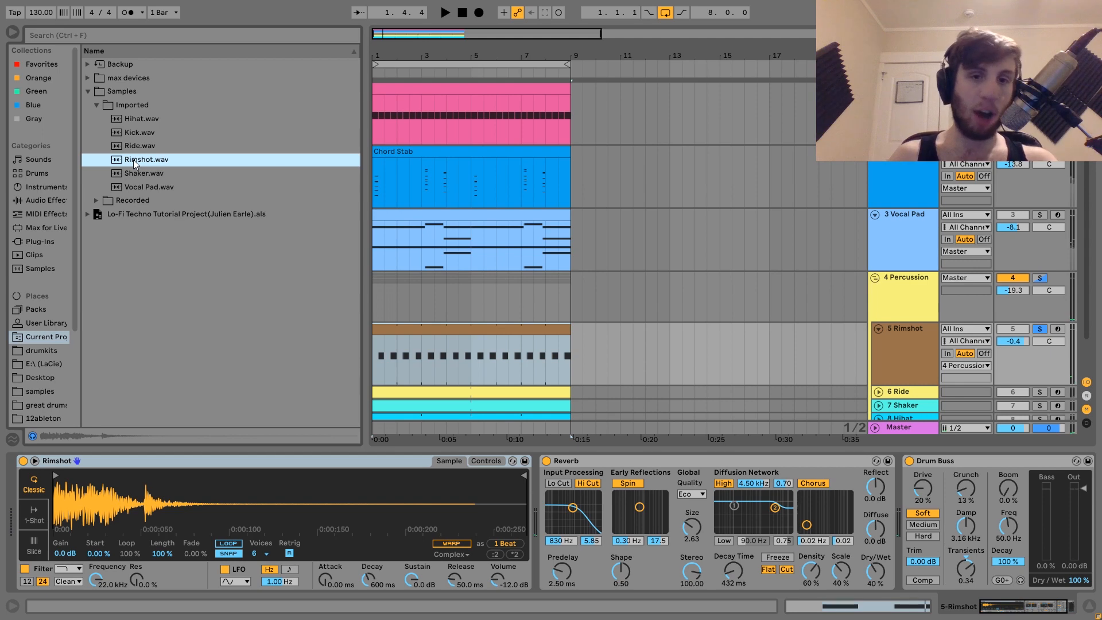
{"action": "key", "text": "space"}
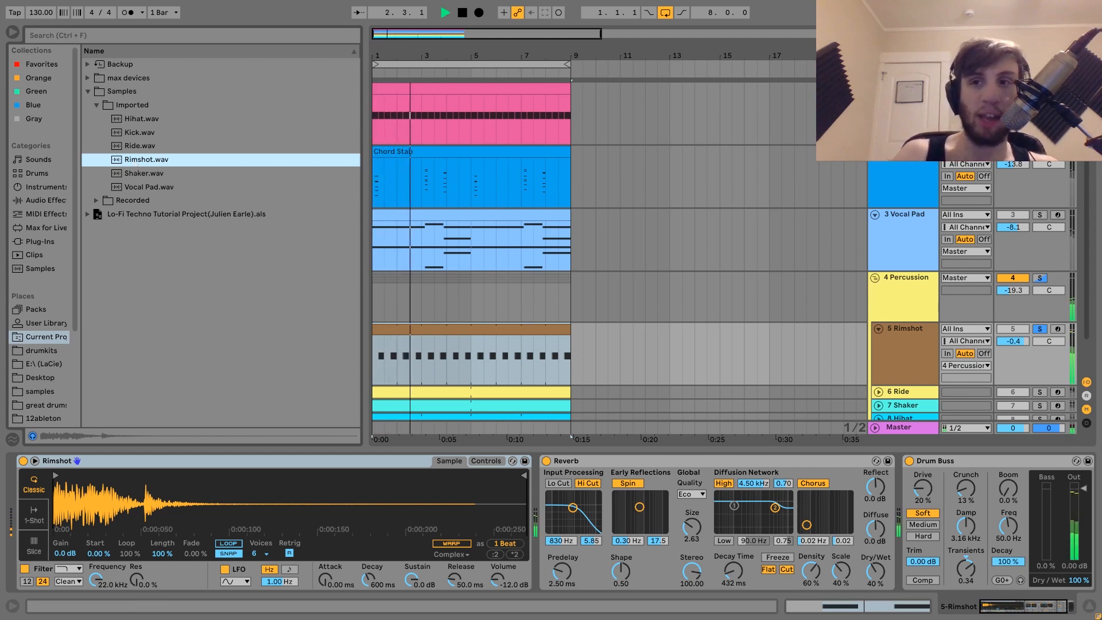
{"action": "left_click", "coordinate": [1039, 88], "text": "ctrl"}
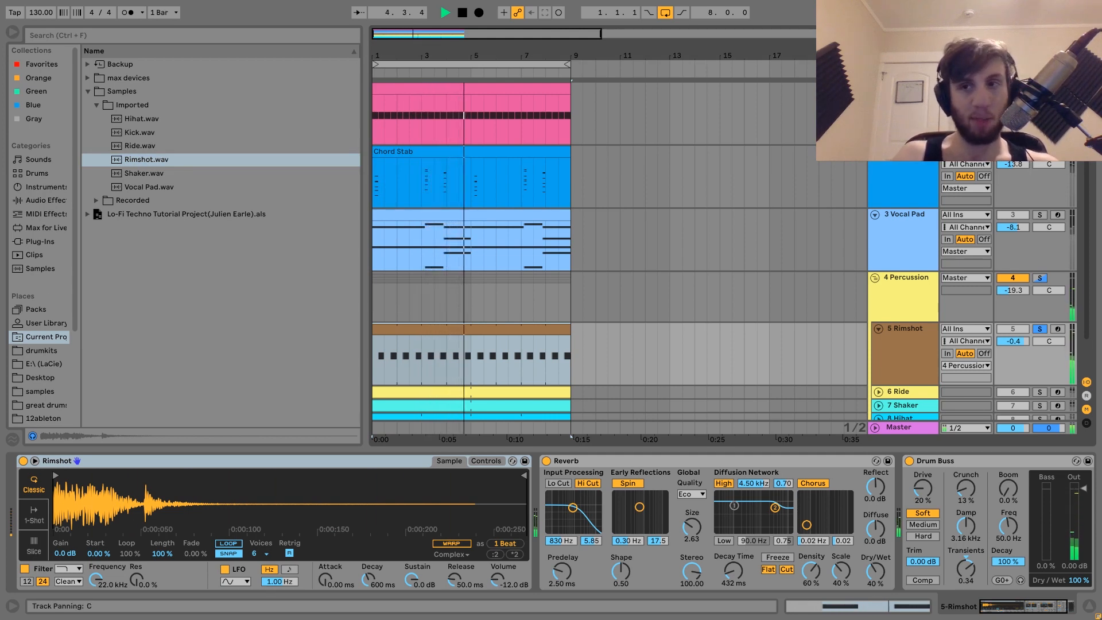
{"action": "key", "text": "space"}
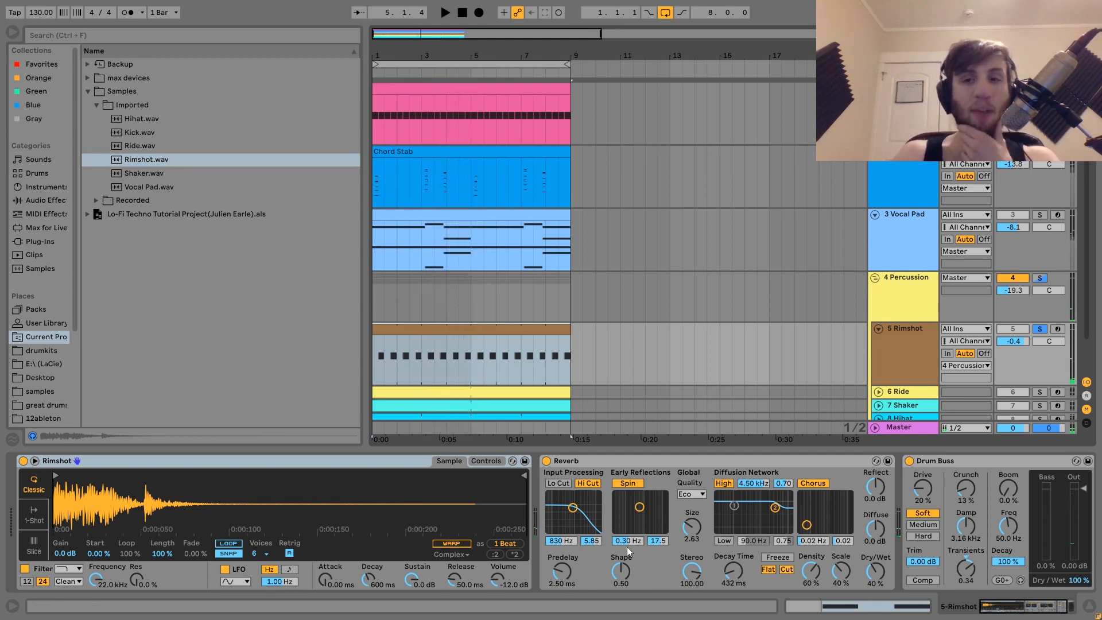
Scroll along the Rimshot chain to Reverb and Drum Buss and play it
{"action": "scroll", "coordinate": [685, 518], "scroll_direction": "right", "scroll_amount": 2}
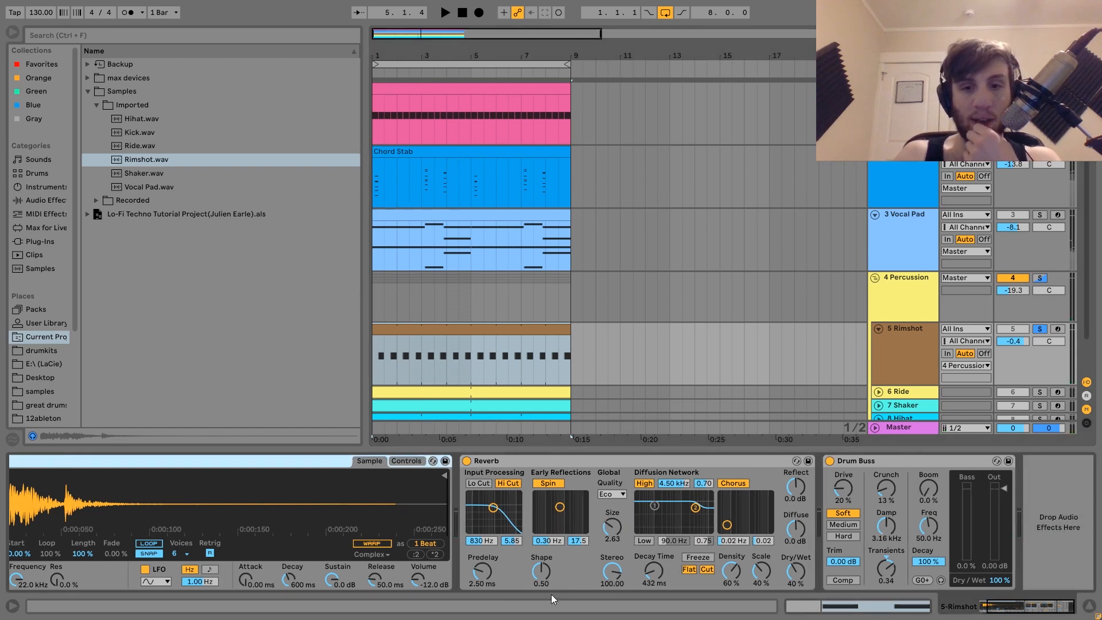
{"action": "key", "text": "space"}
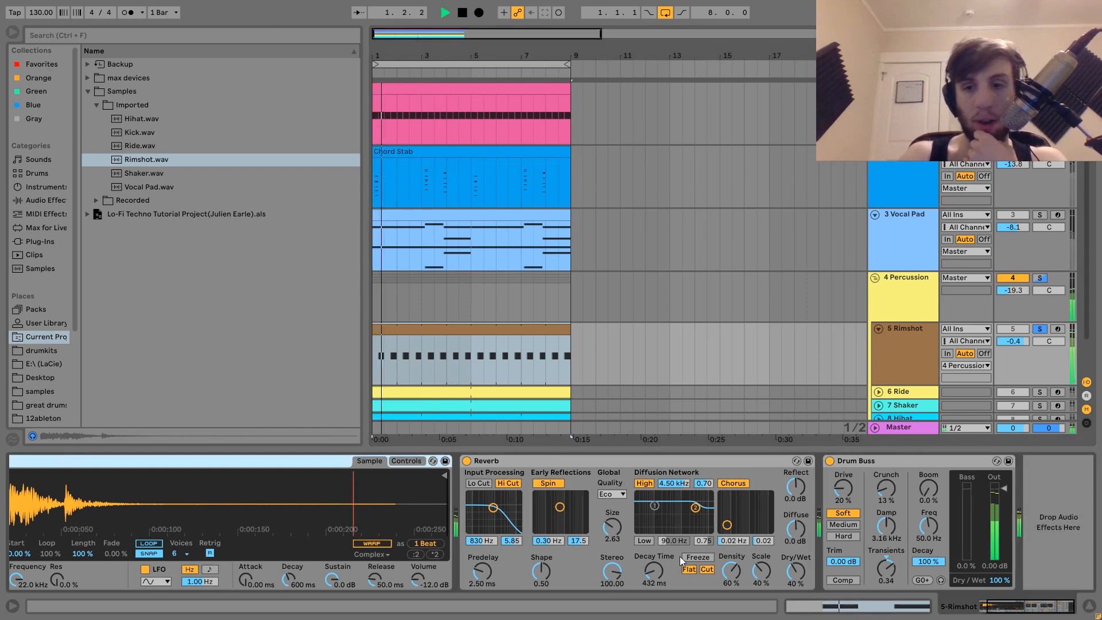
{"action": "key", "text": "space"}
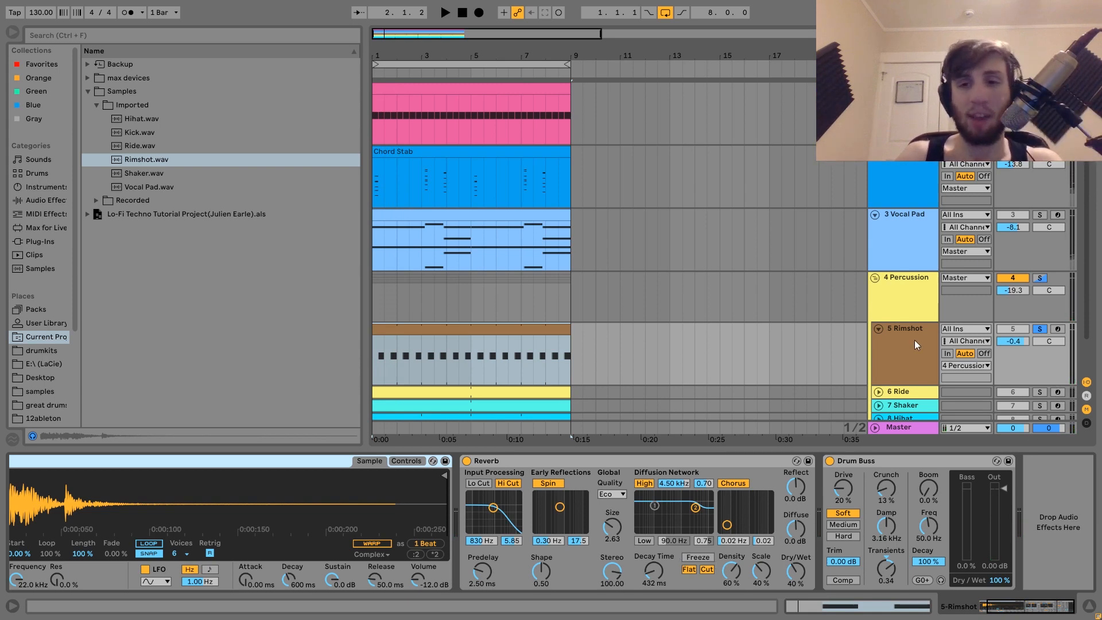
Solo and expand the Ride track, then delete the Chorus device from its chain
{"action": "left_click", "coordinate": [1040, 352]}
{"action": "key", "text": "space"}
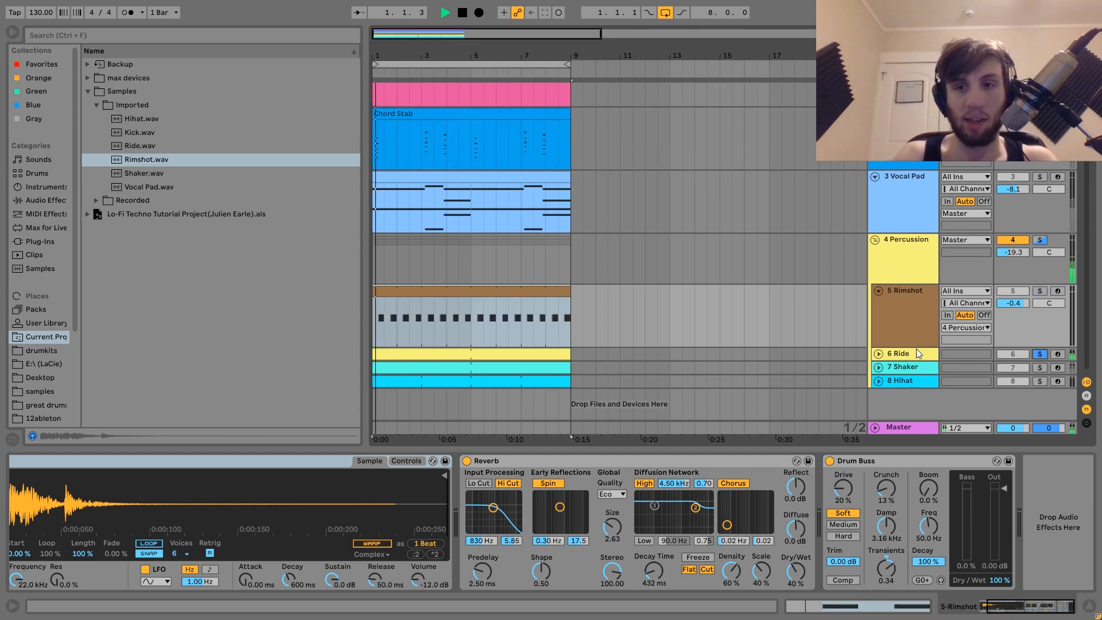
{"action": "left_click", "coordinate": [912, 352]}
{"action": "left_click", "coordinate": [879, 354]}
{"action": "left_click", "coordinate": [632, 457]}
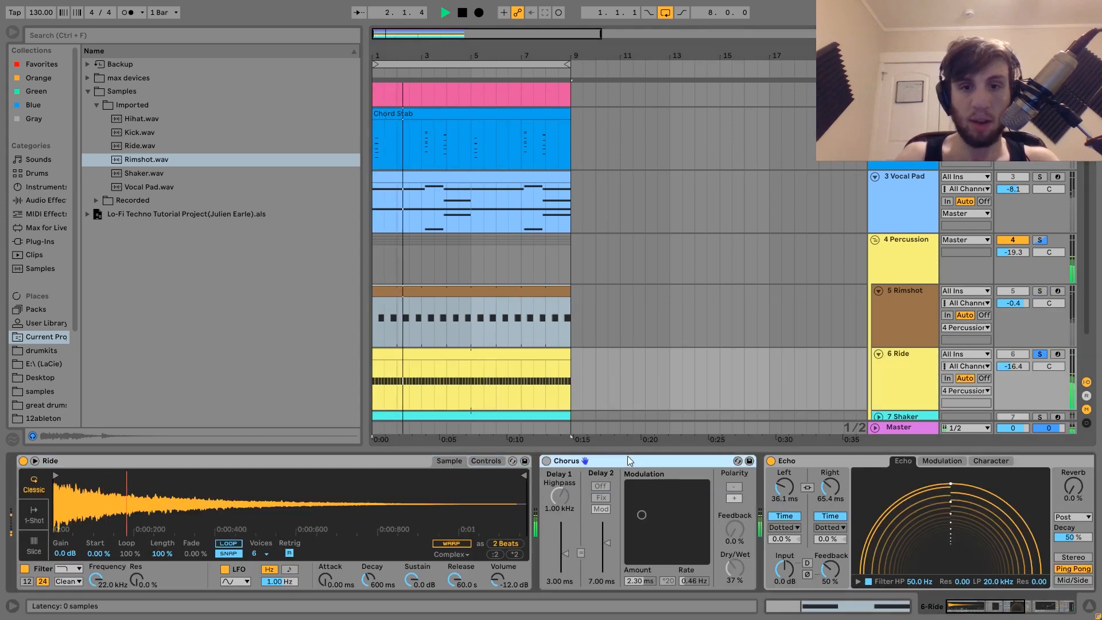
{"action": "key", "text": "Delete"}
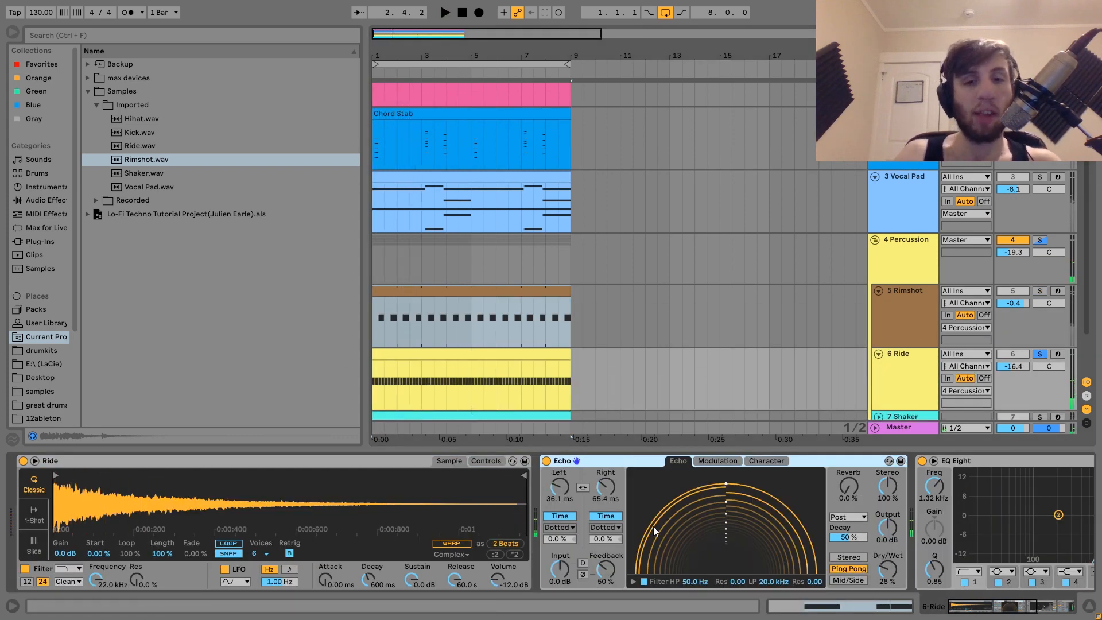
Locate Ride.wav in the browser and play the soloed ride track
{"action": "scroll", "coordinate": [619, 370], "scroll_direction": "down", "scroll_amount": 2}
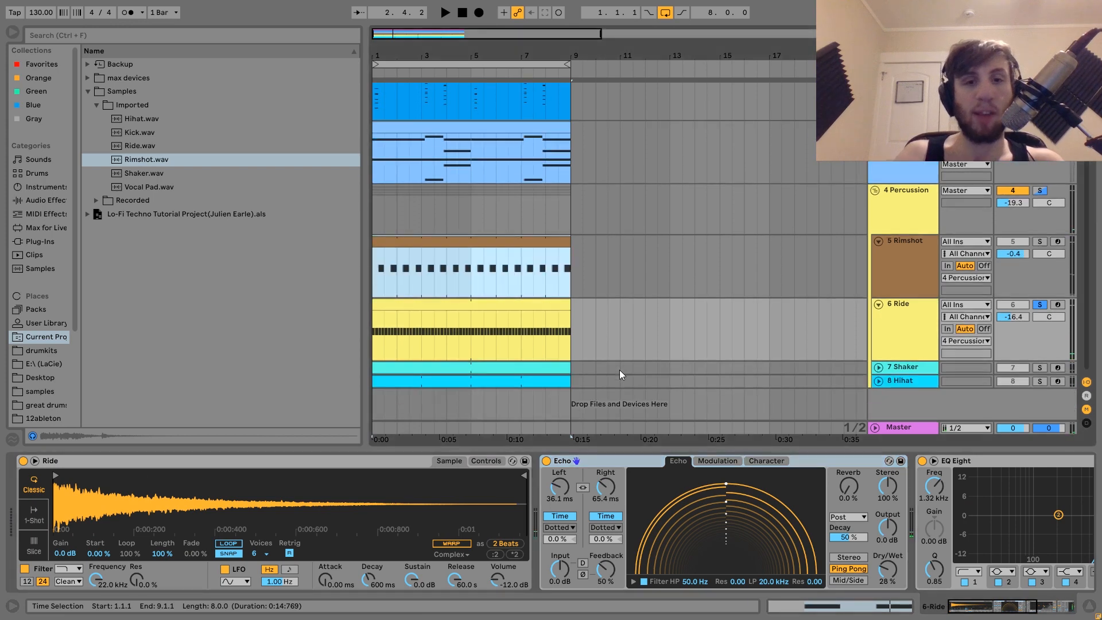
{"action": "left_click", "coordinate": [123, 146]}
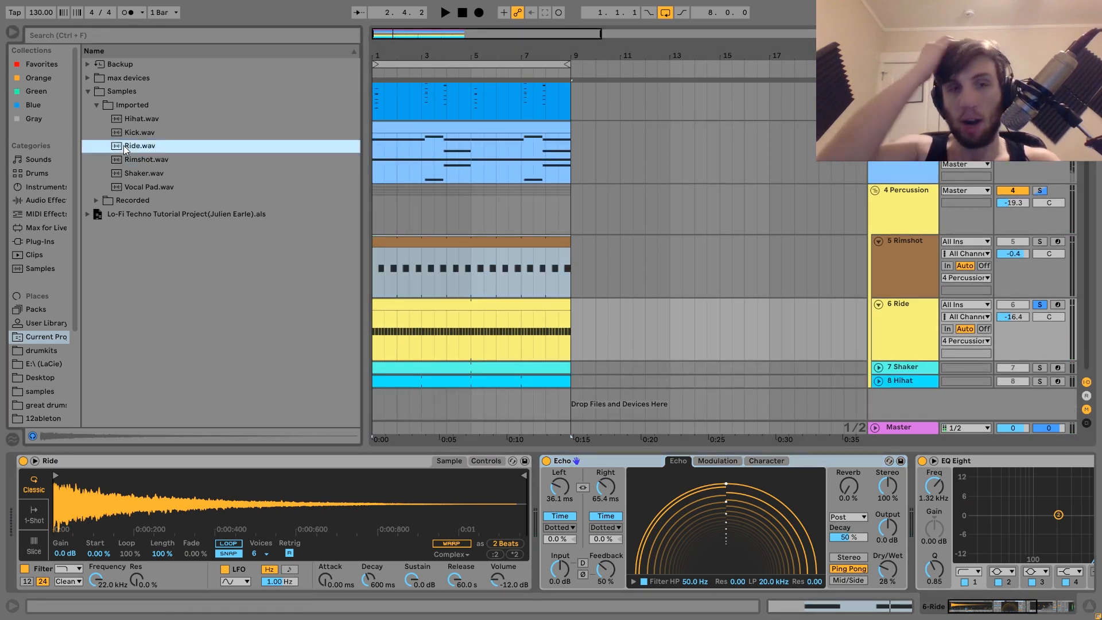
{"action": "key", "text": "space"}
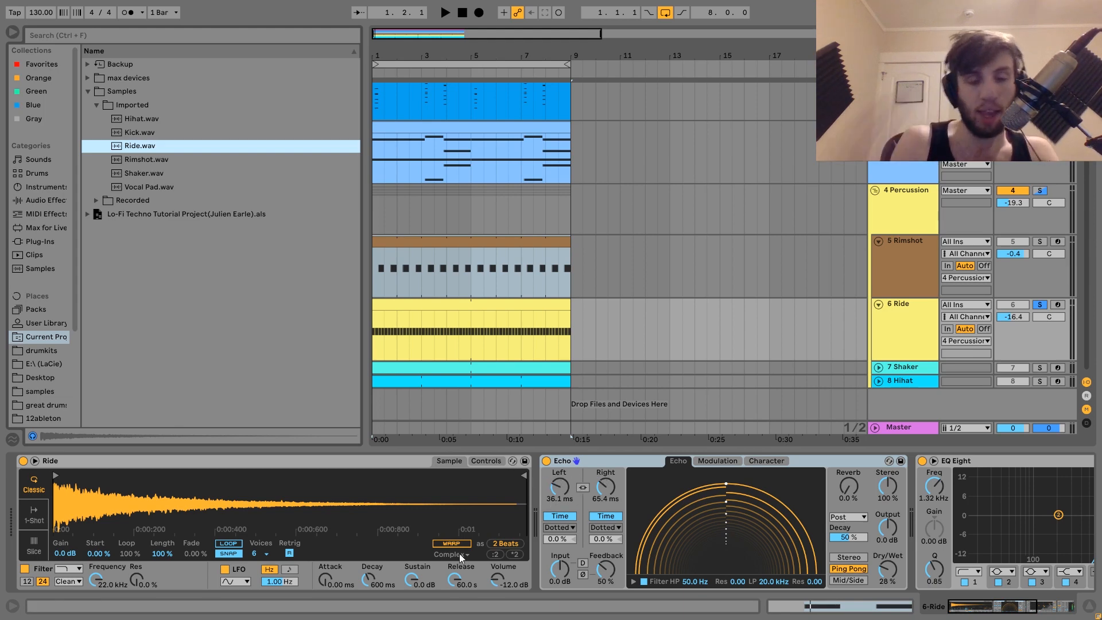
{"action": "key", "text": "space"}
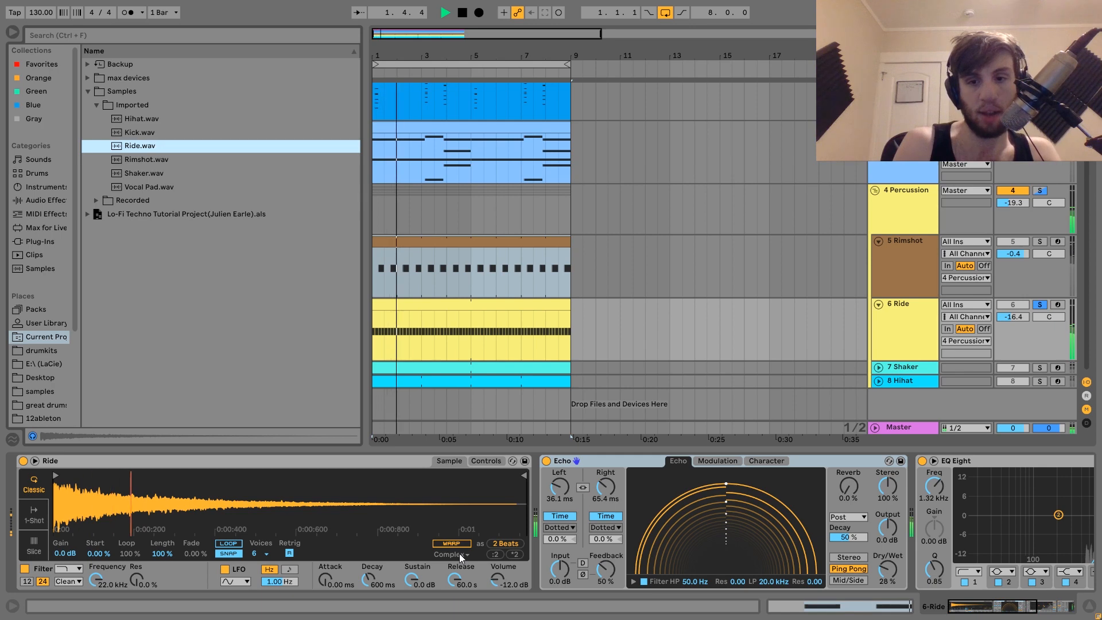
{"action": "key", "text": "space"}
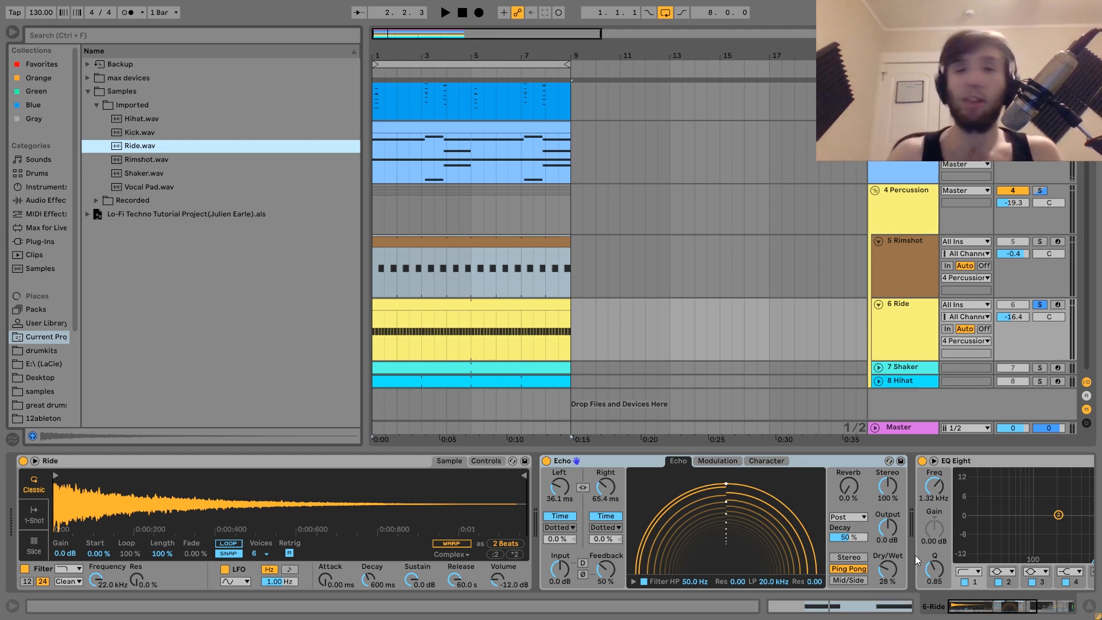
Unsolo the Ride track and play the percussion together
{"action": "left_click", "coordinate": [1040, 306]}
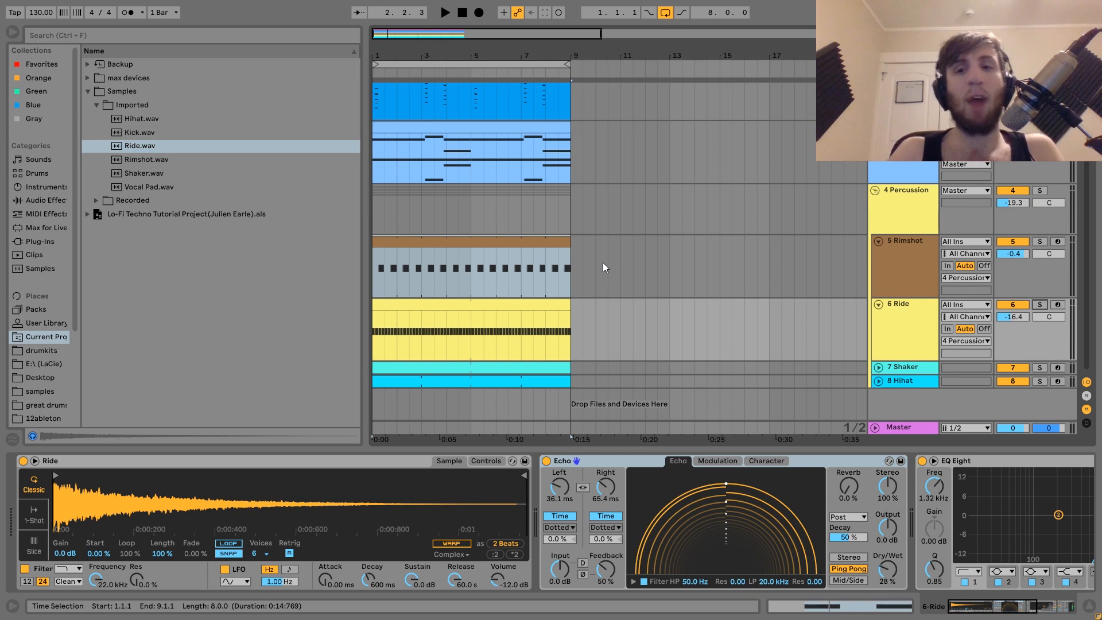
{"action": "key", "text": "space"}
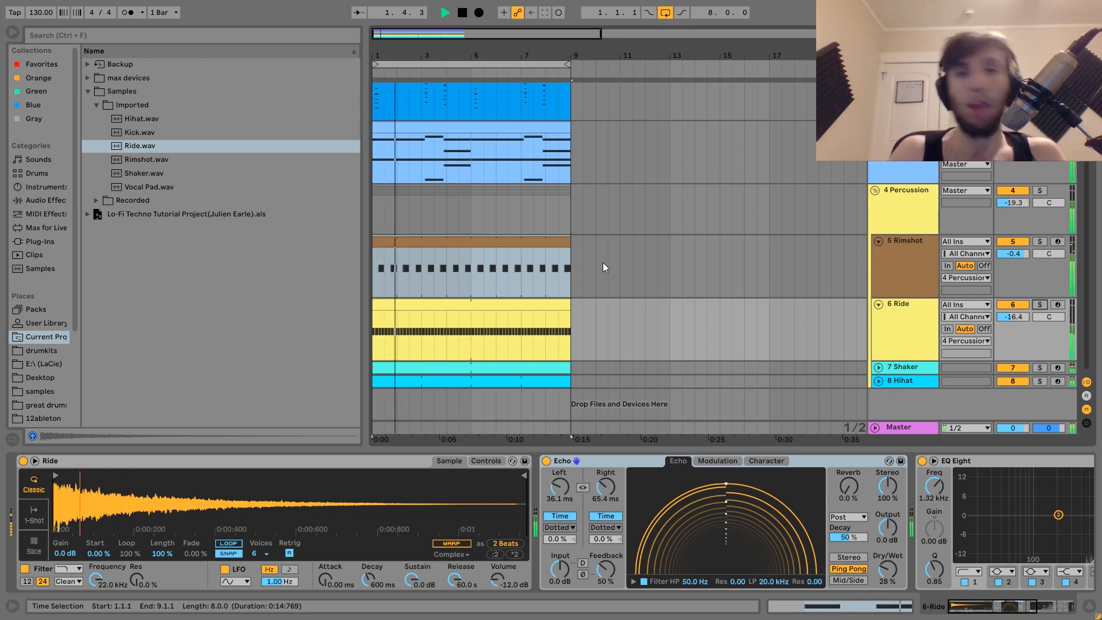
{"action": "key", "text": "space"}
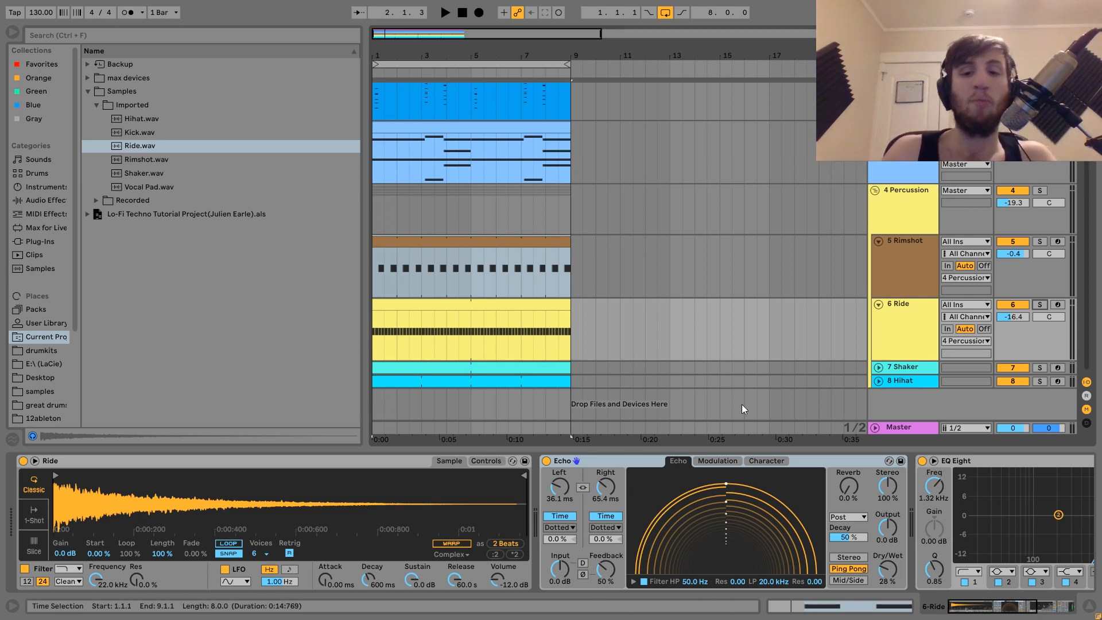
Scroll along the Ride chain to Echo, EQ Eight and Drum Buss, playing it
{"action": "key", "text": "space"}
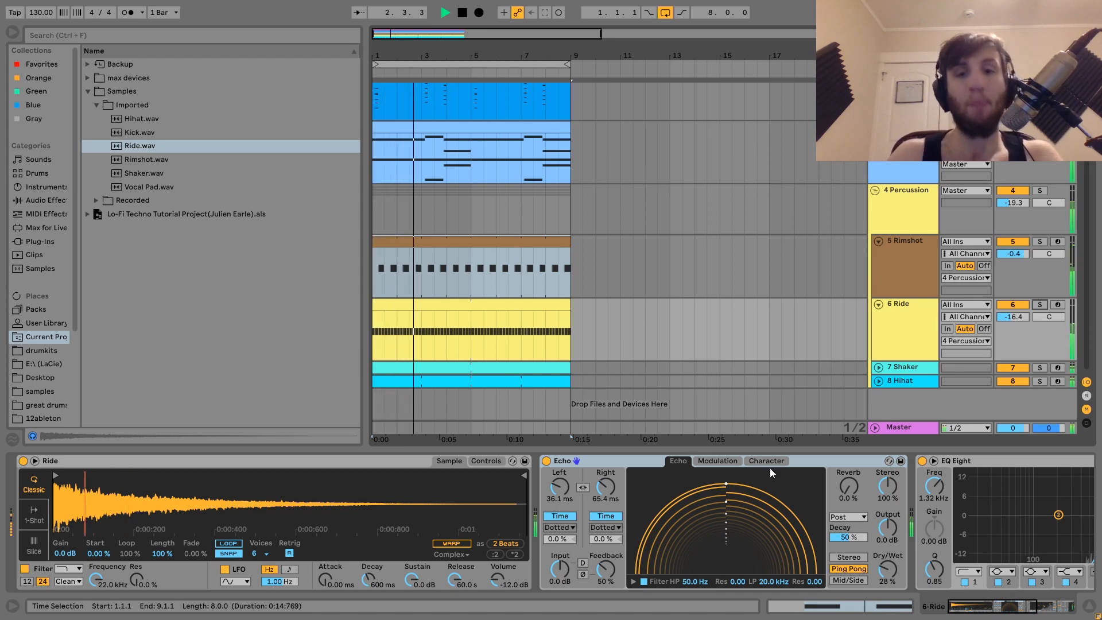
{"action": "key", "text": "space"}
{"action": "scroll", "coordinate": [725, 550], "scroll_direction": "down", "scroll_amount": 6}
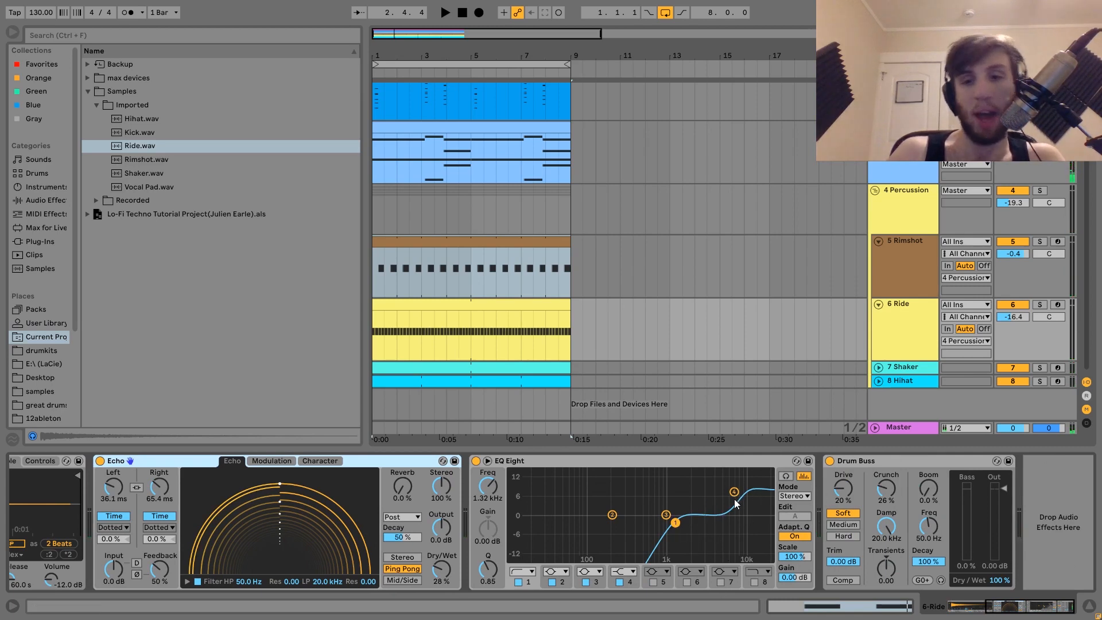
{"action": "key", "text": "space"}
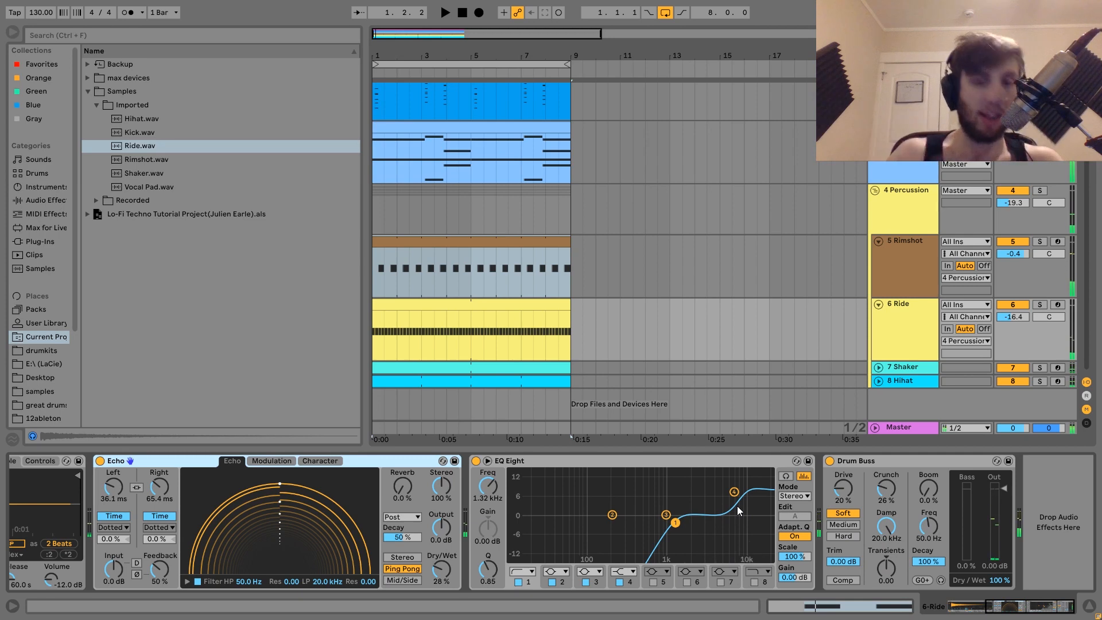
{"action": "left_click", "coordinate": [892, 464]}
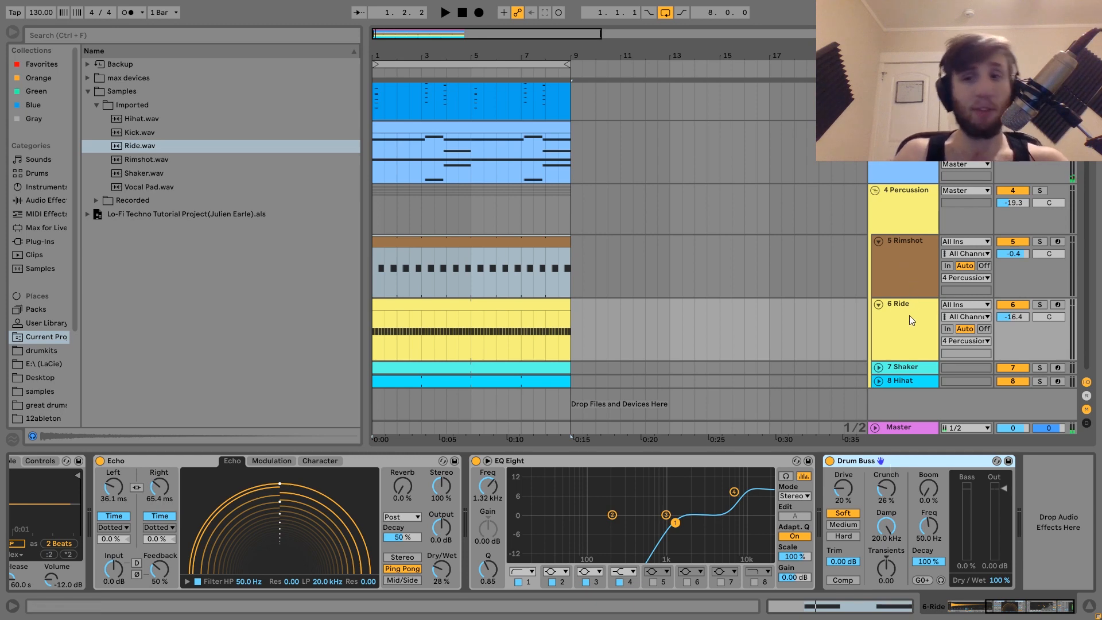
Select, expand and solo the Shaker track and start playback
{"action": "left_click", "coordinate": [898, 367]}
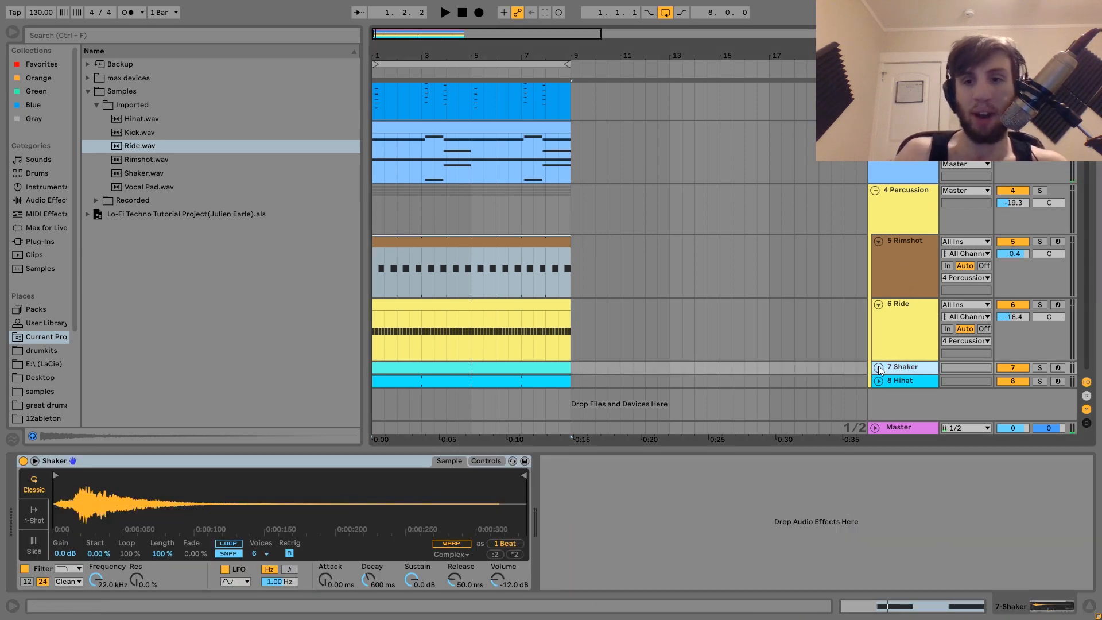
{"action": "left_click", "coordinate": [878, 367]}
{"action": "left_click", "coordinate": [1039, 365]}
{"action": "key", "text": "space"}
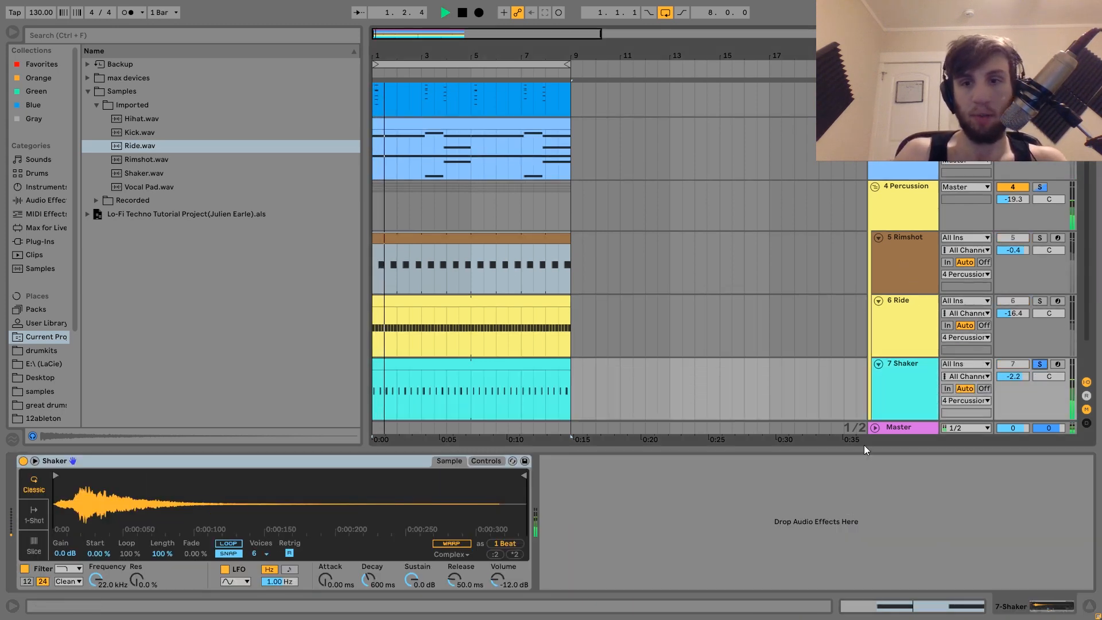
Reveal the Hihat track, solo it in place of the Shaker, select it and play it
{"action": "key", "text": "space"}
{"action": "scroll", "coordinate": [912, 396], "scroll_direction": "down", "scroll_amount": 2}
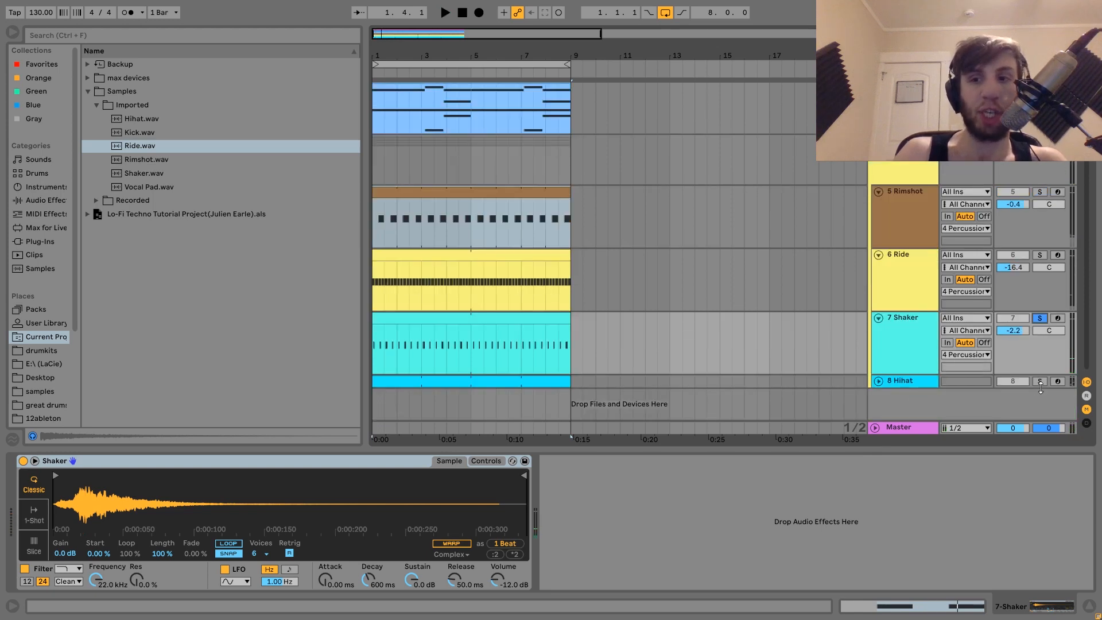
{"action": "key", "text": "space"}
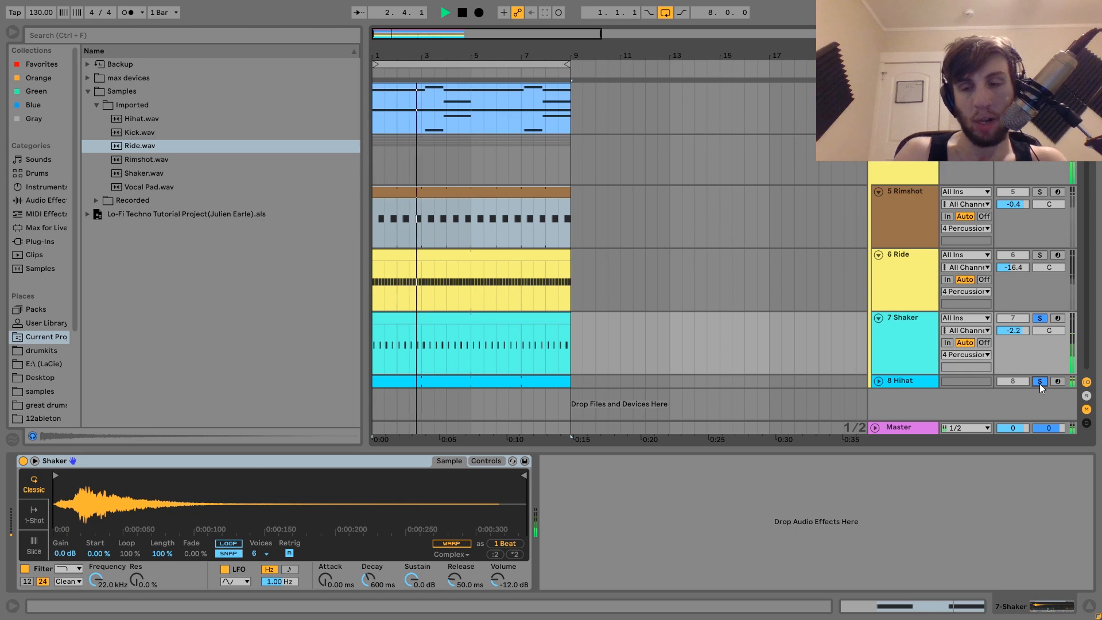
{"action": "key", "text": "space"}
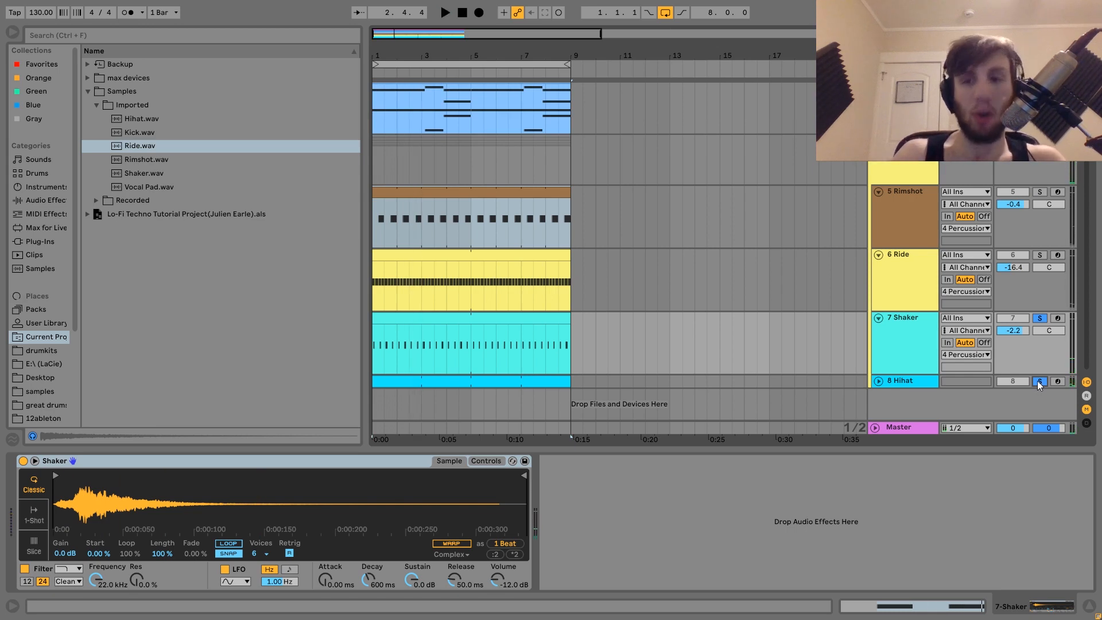
{"action": "left_click", "coordinate": [1039, 382]}
{"action": "left_click", "coordinate": [931, 342]}
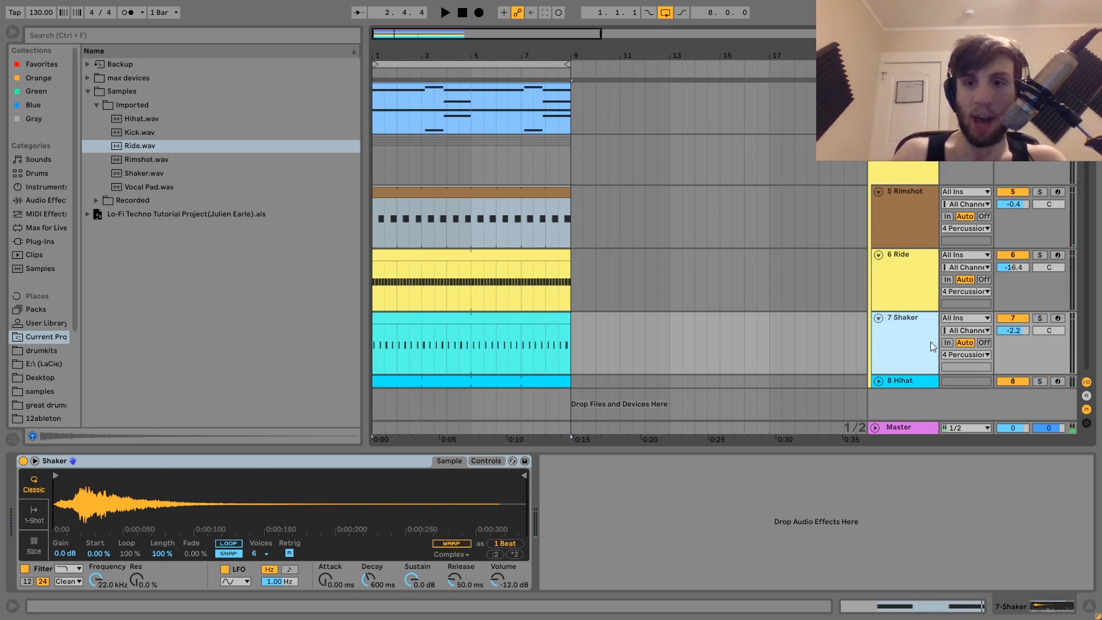
{"action": "left_click", "coordinate": [1040, 381]}
{"action": "left_click", "coordinate": [899, 377]}
{"action": "key", "text": "space"}
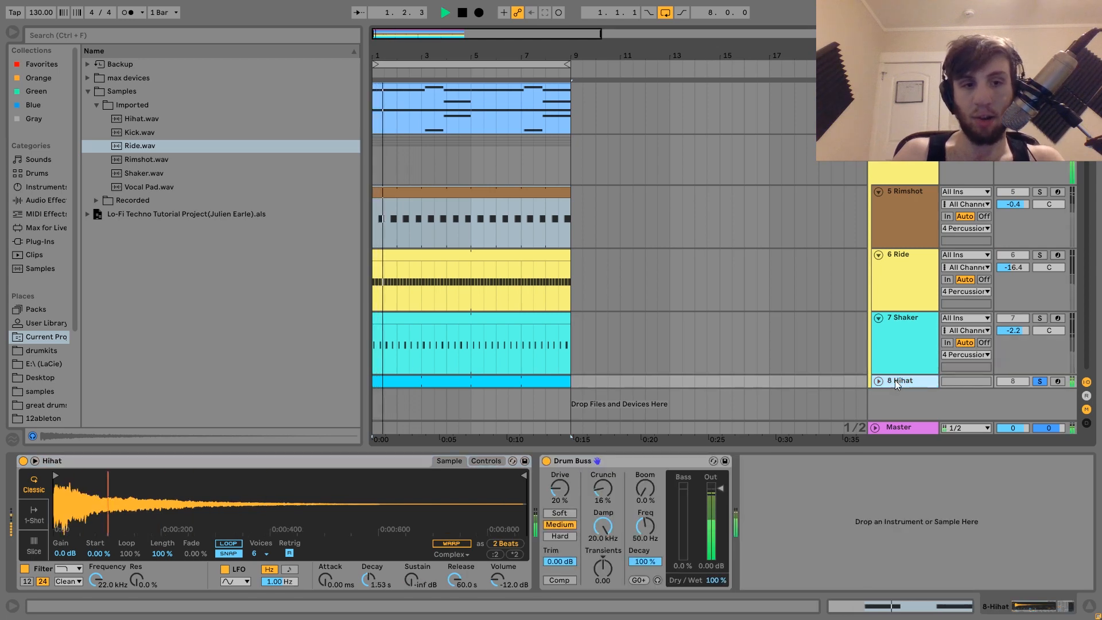
{"action": "key", "text": "space"}
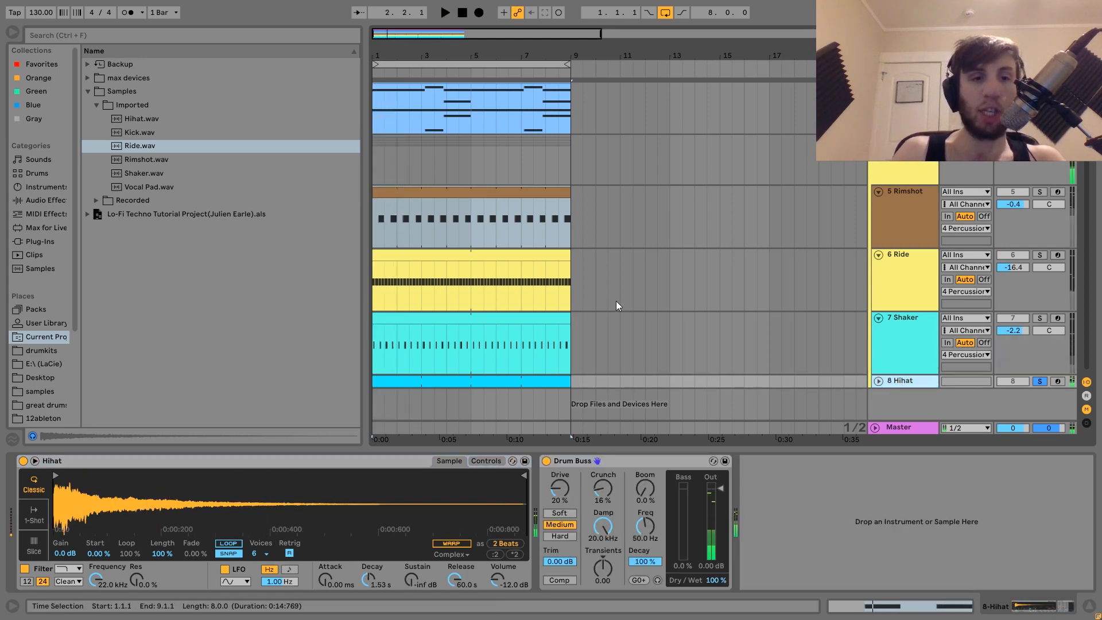
Locate Hihat.wav in the browser and toggle the Hihat's Drum Buss off and on during playback
{"action": "left_click", "coordinate": [129, 123]}
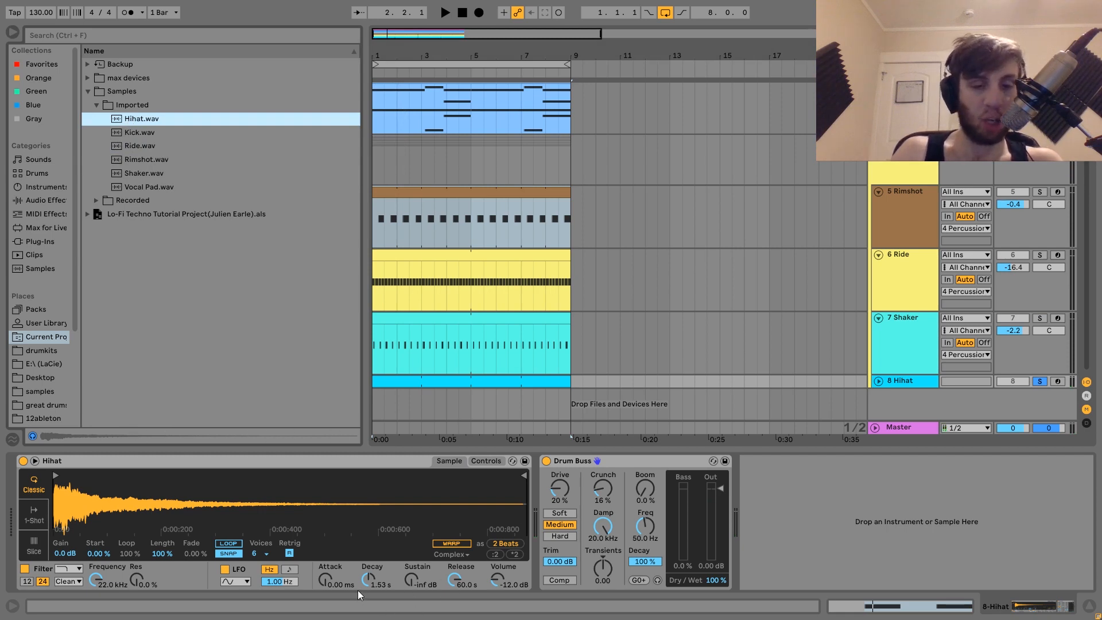
{"action": "key", "text": "space"}
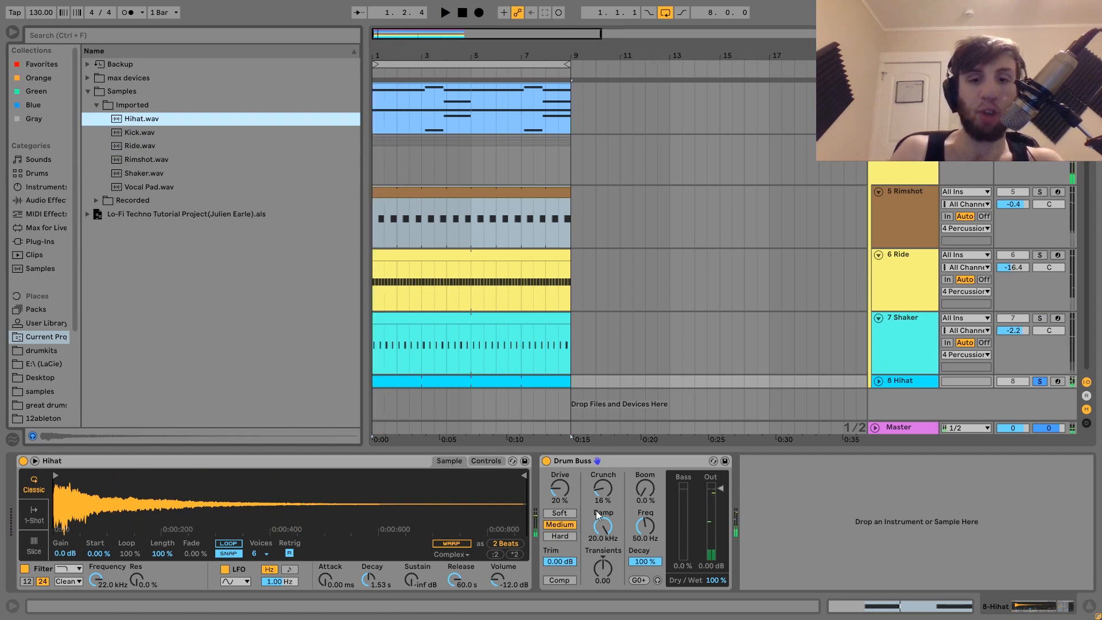
{"action": "key", "text": "space"}
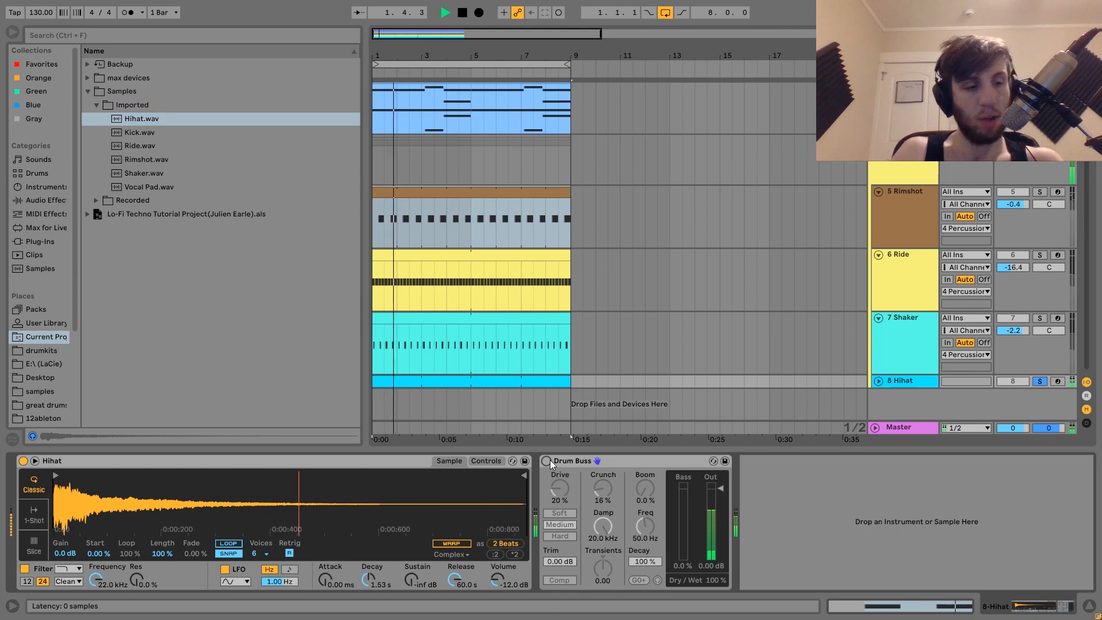
{"action": "left_click", "coordinate": [546, 461]}
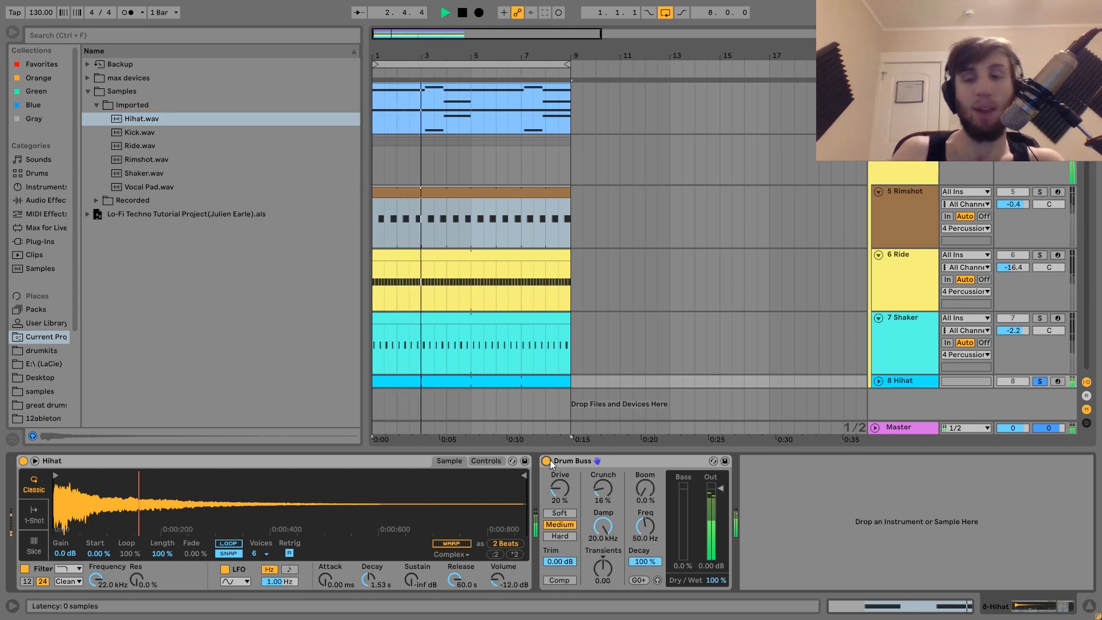
{"action": "key", "text": "space"}
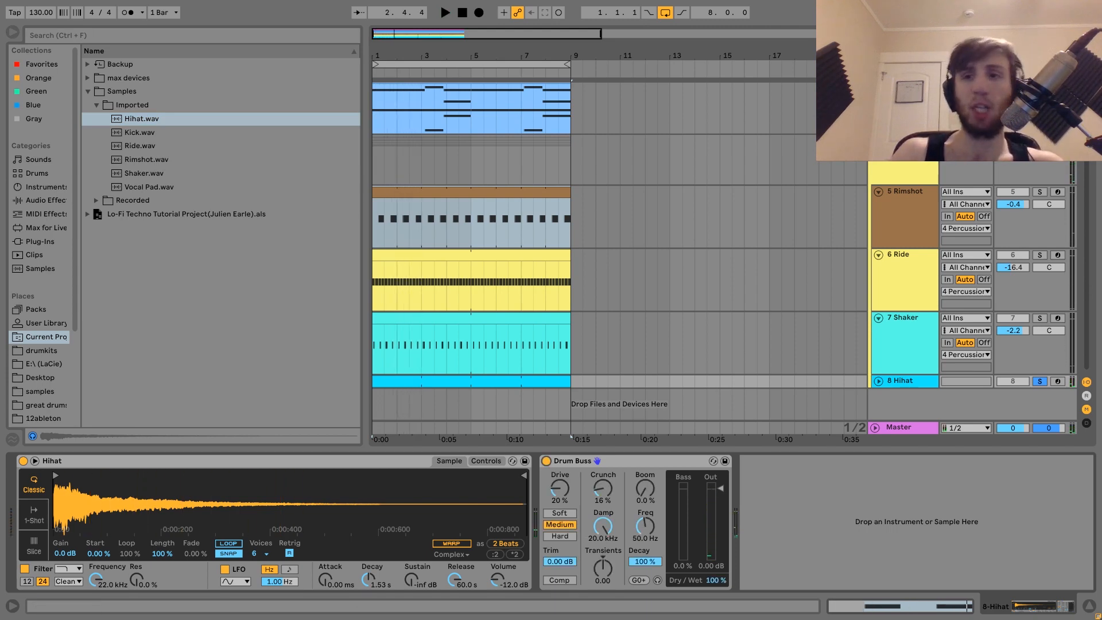
Unsolo the Hihat, select the Percussion group and bypass its EQ Eight and Drum Buss while playing
{"action": "key", "text": "s"}
{"action": "left_click", "coordinate": [911, 163]}
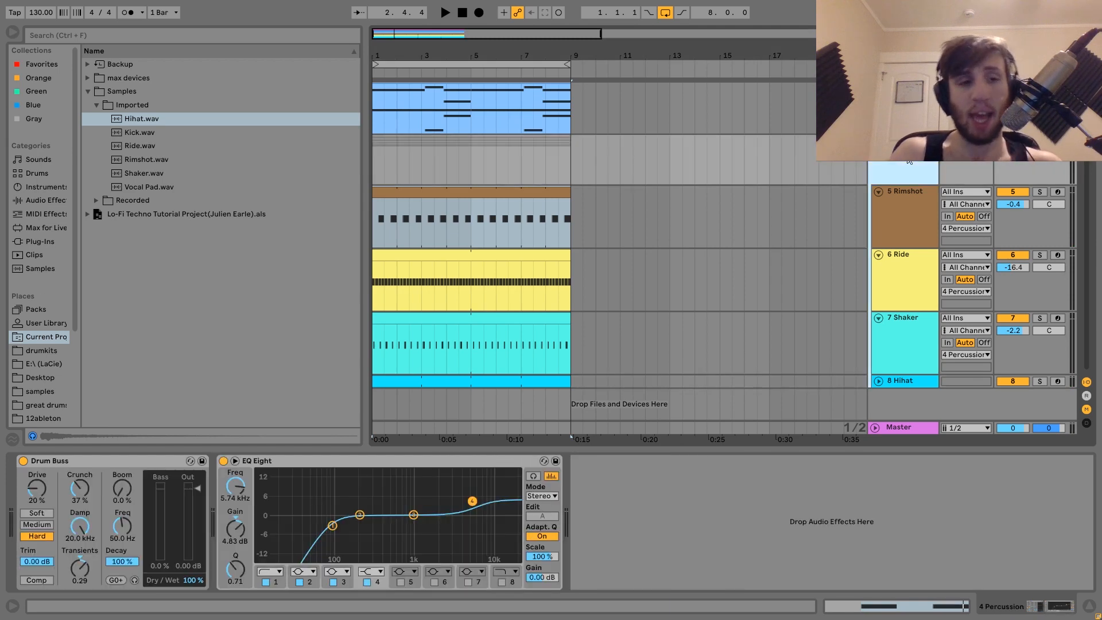
{"action": "left_click", "coordinate": [223, 462]}
{"action": "left_click", "coordinate": [23, 460]}
{"action": "key", "text": "space"}
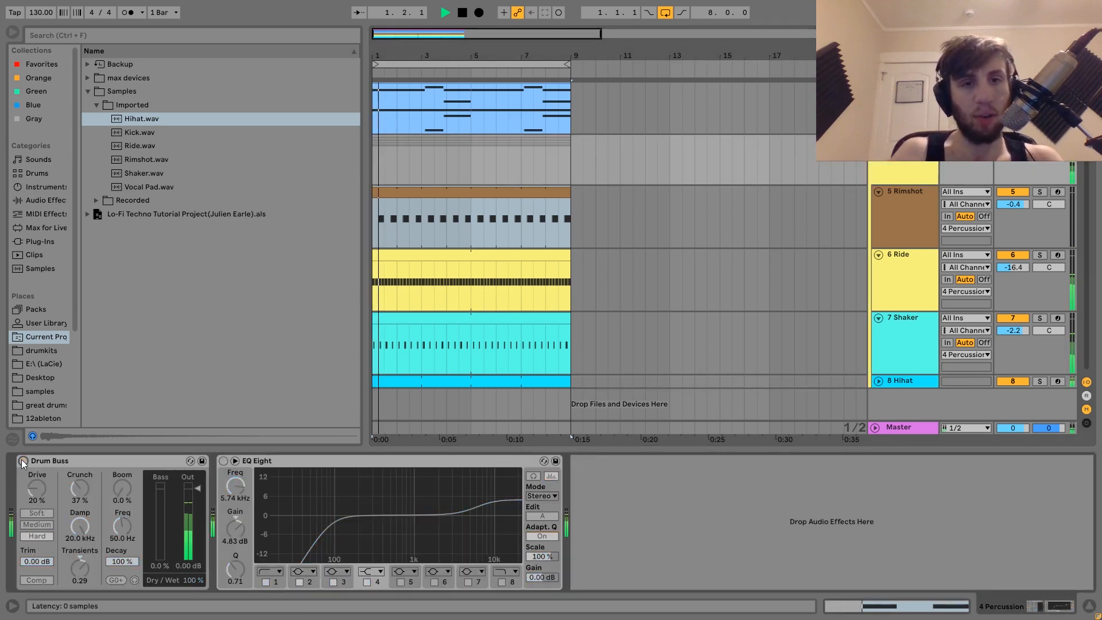
Undo both device bypasses on the Percussion group and replay it
{"action": "key", "text": "ctrl+z"}
{"action": "key", "text": "ctrl+z"}
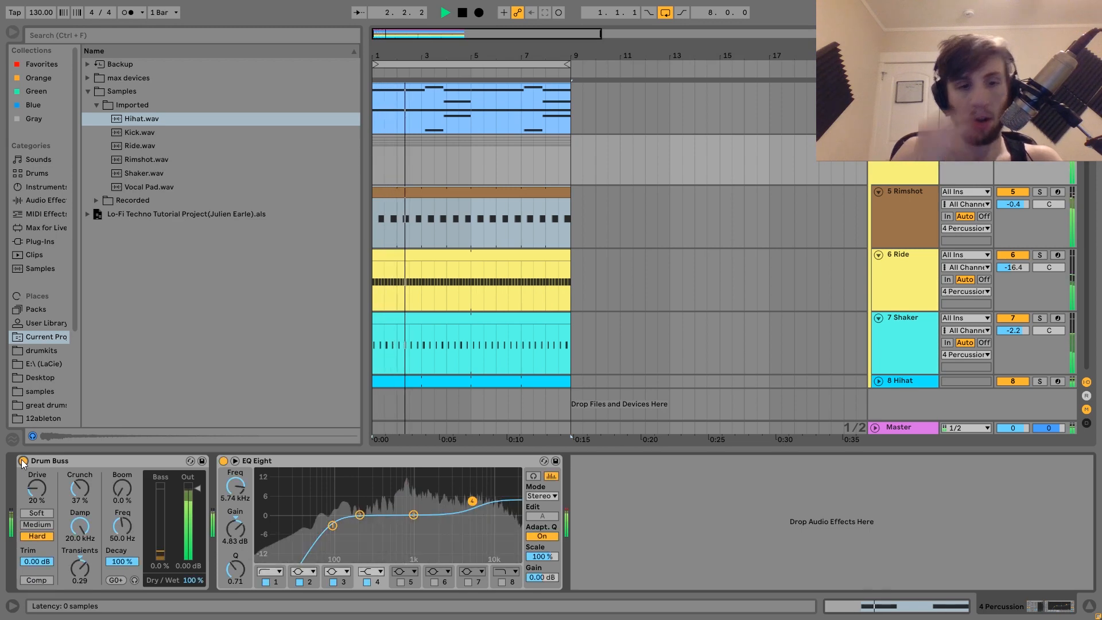
{"action": "key", "text": "space"}
{"action": "key", "text": "space"}
{"action": "key", "text": "space"}
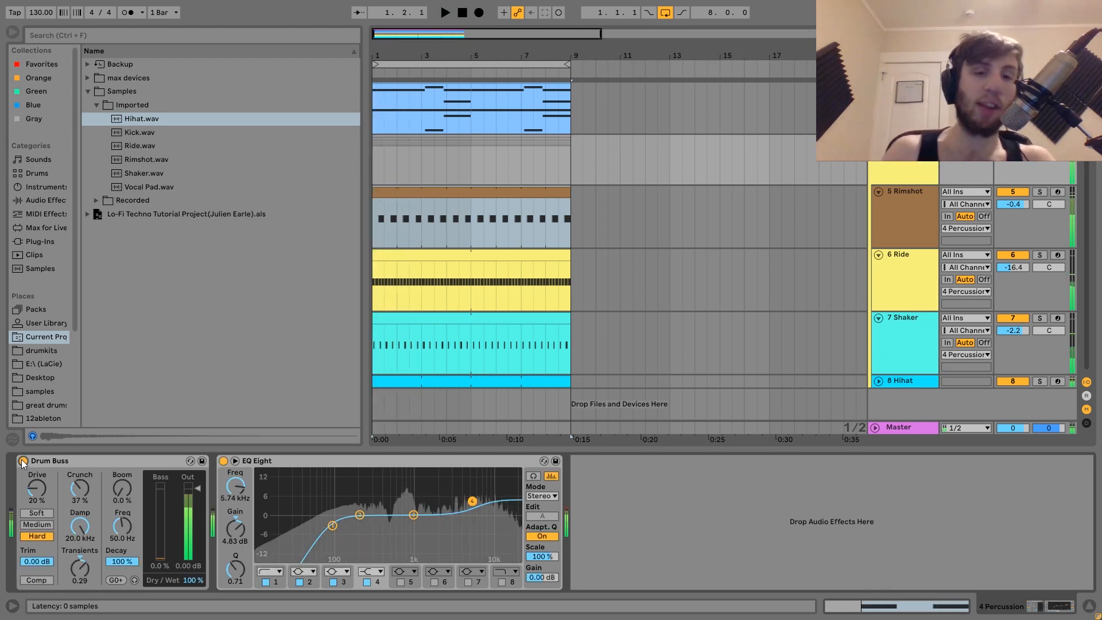
Play the full mix from the top tracks and unsolo the Percussion group
{"action": "scroll", "coordinate": [606, 260], "scroll_direction": "up", "scroll_amount": 3}
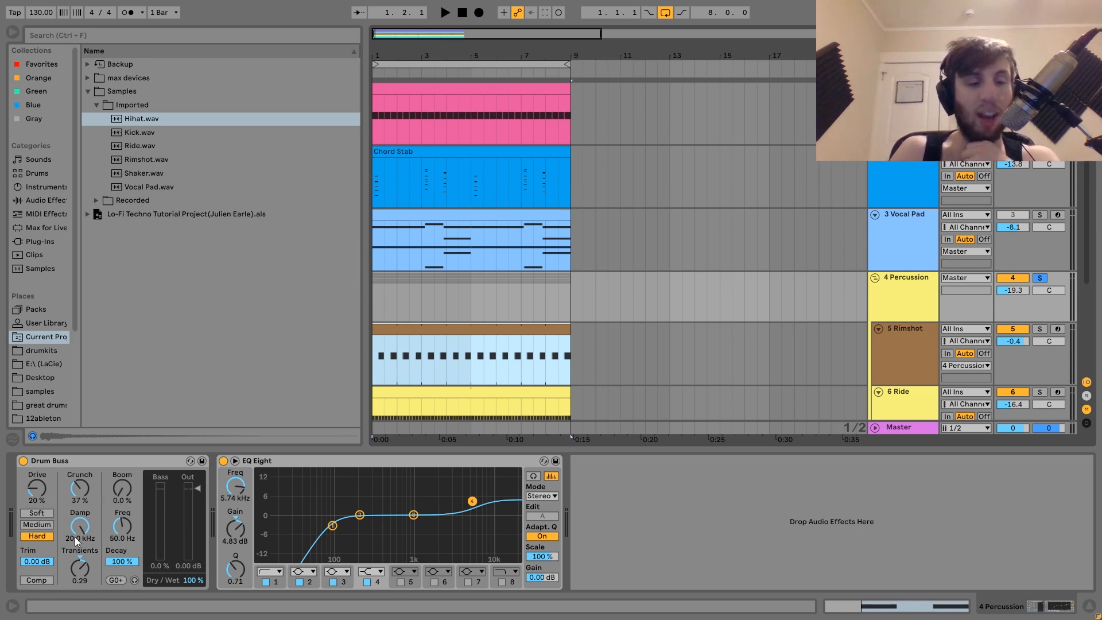
{"action": "key", "text": "space"}
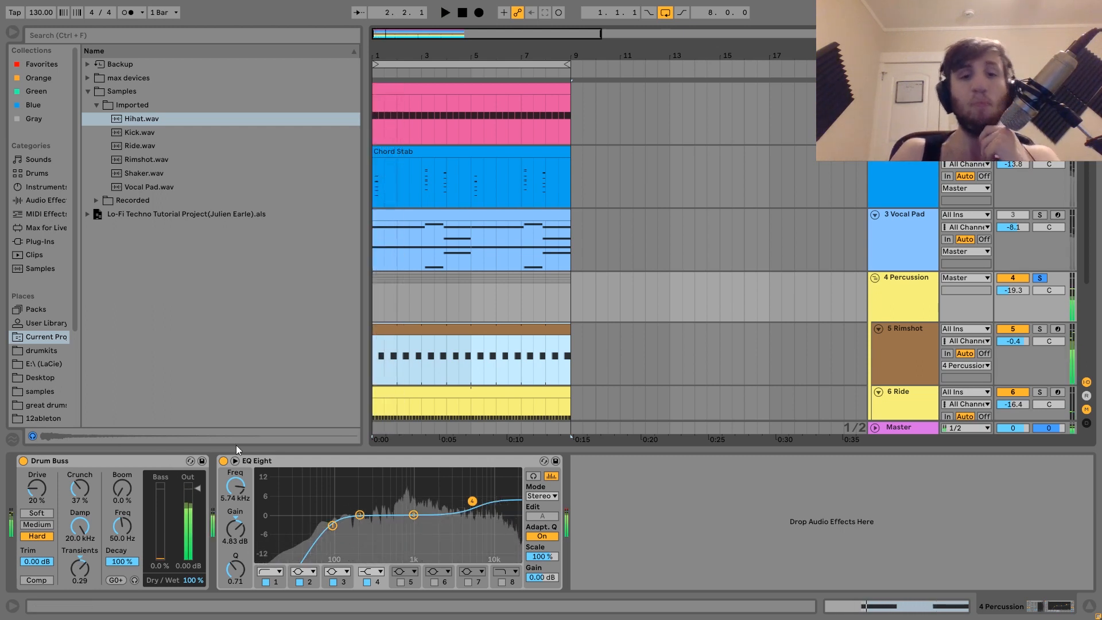
{"action": "key", "text": "space"}
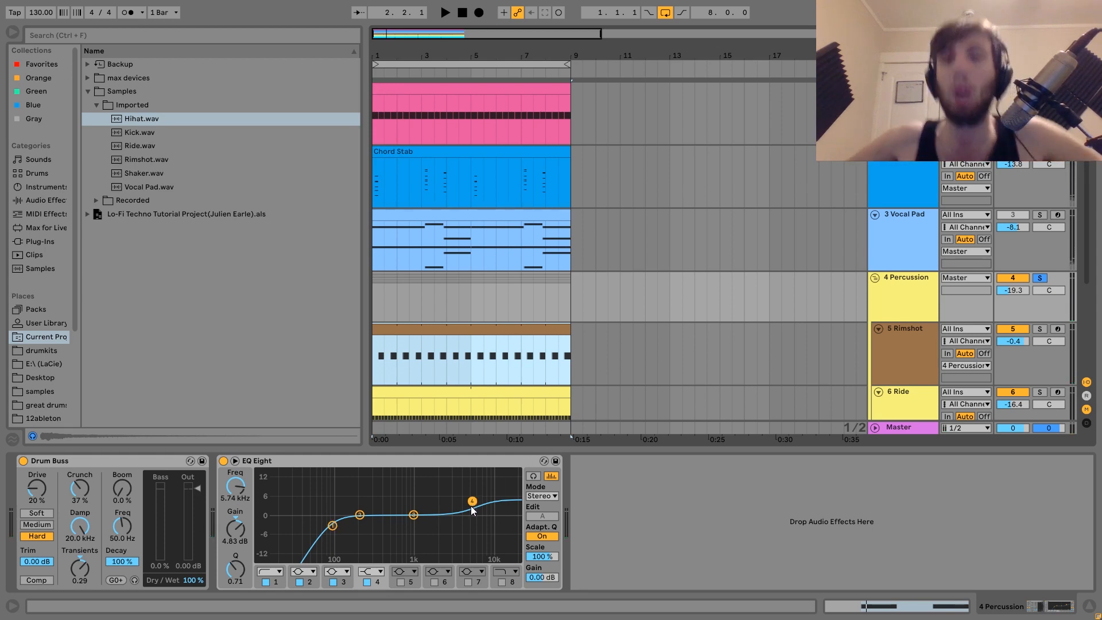
{"action": "left_click", "coordinate": [1041, 278]}
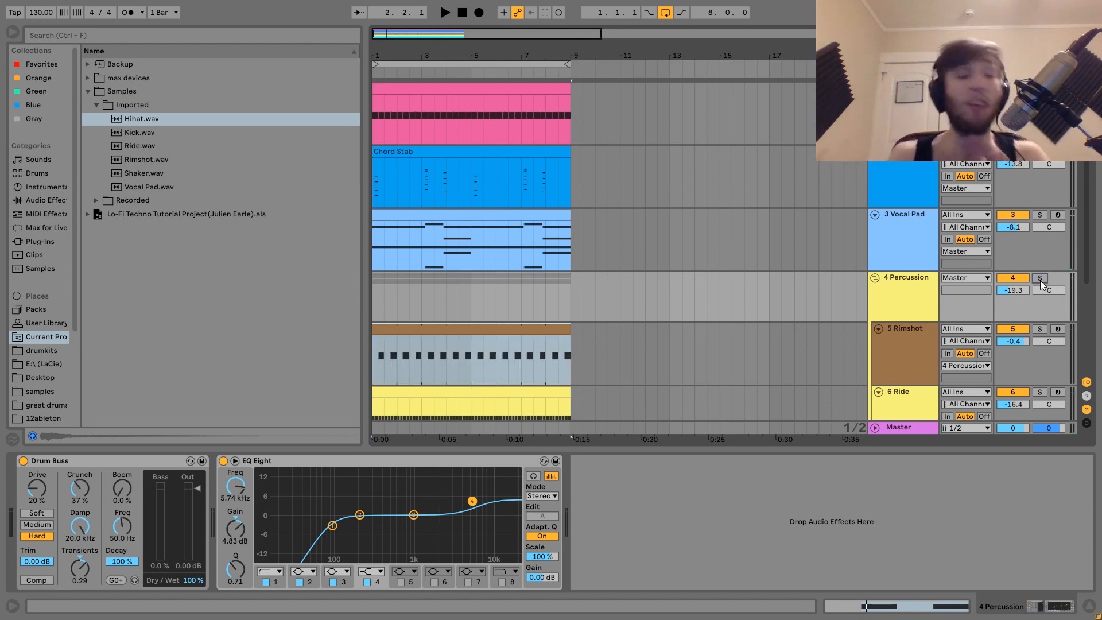